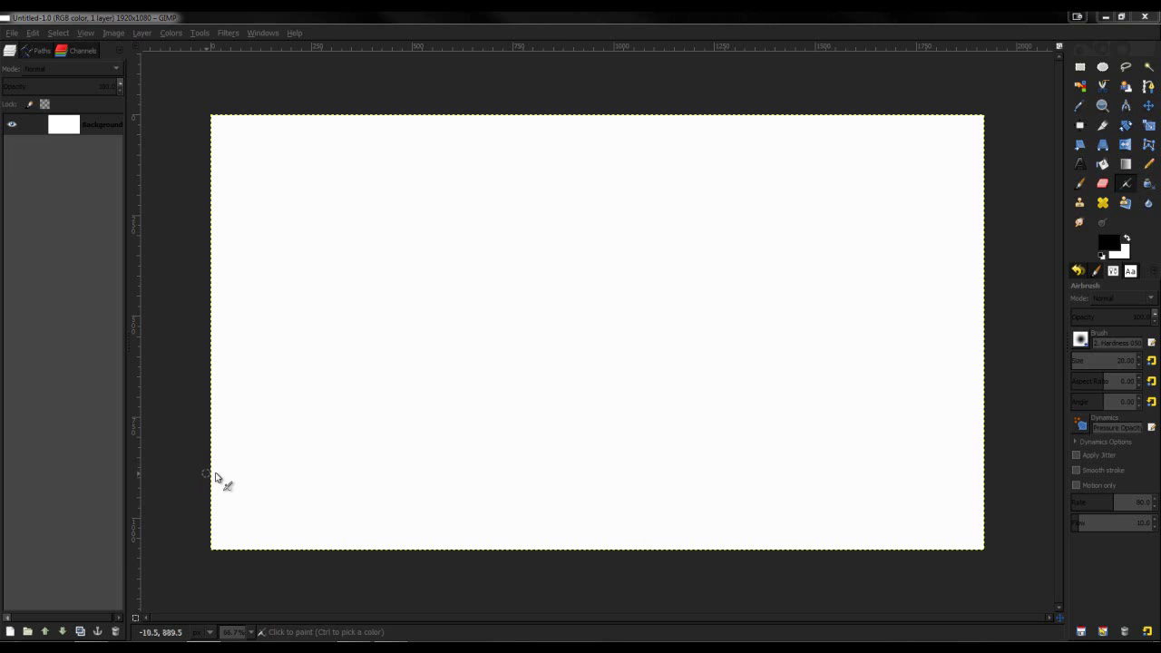
Switch from the Move tool to the Text tool, ready to place text on the blank canvas.
click(1147, 107)
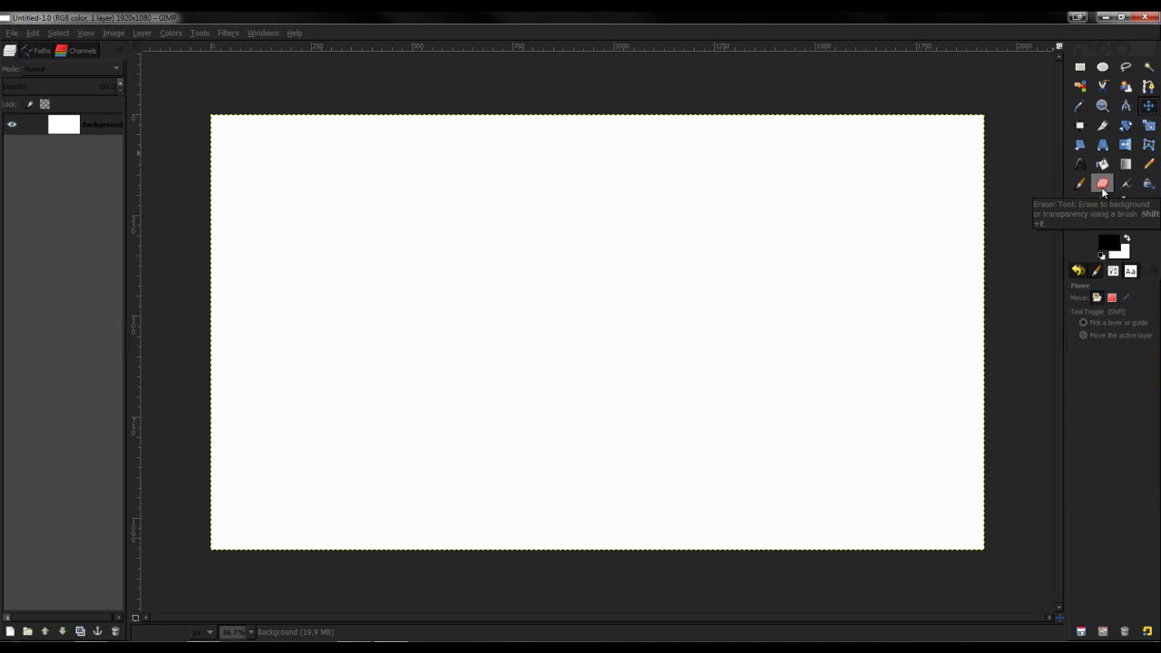
click(1082, 167)
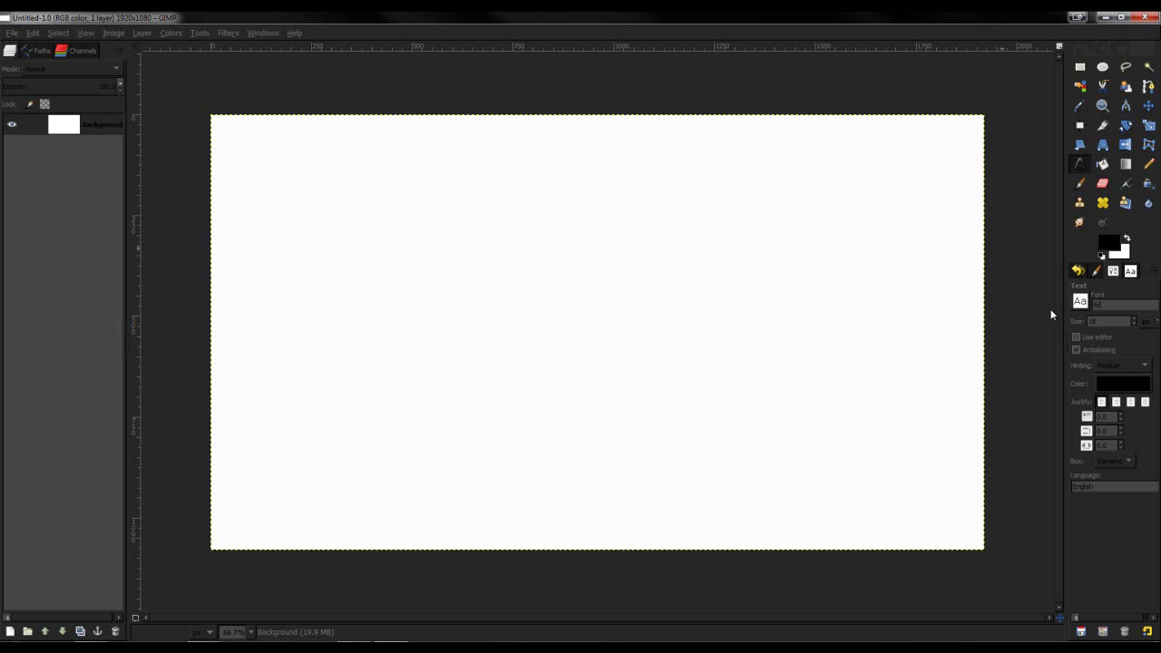
Pick the bold angular font and draw a wide text box holding VECTOR, size about 378.
click(1125, 319)
drag(266, 202, 941, 401)
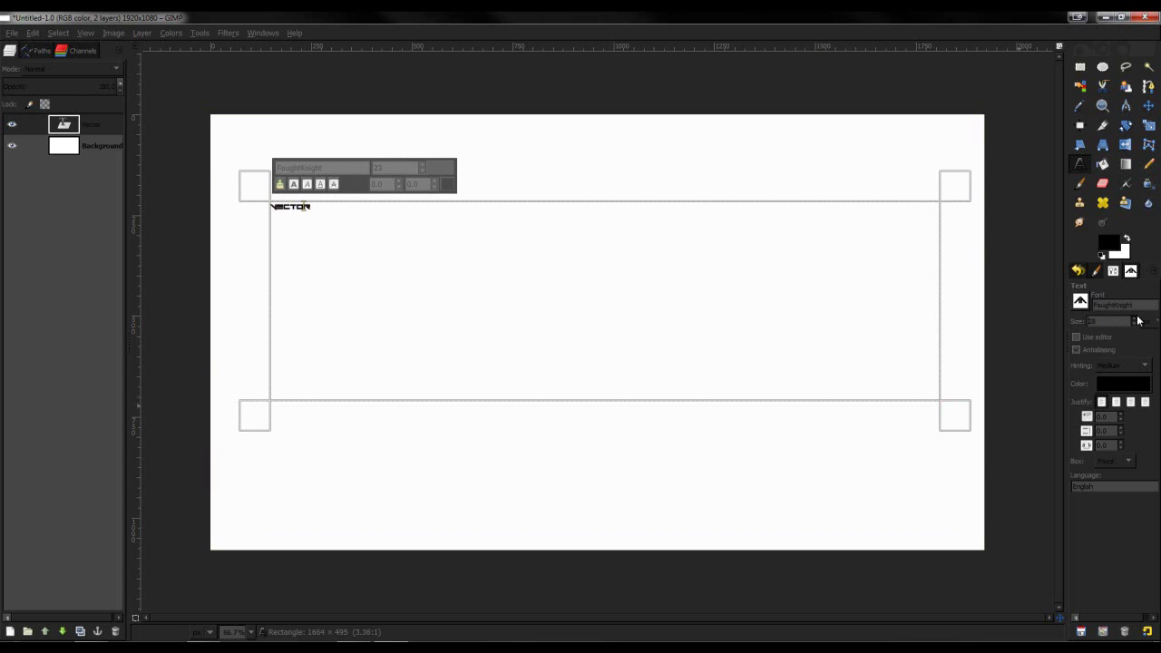
scroll(1138, 320, up, 12)
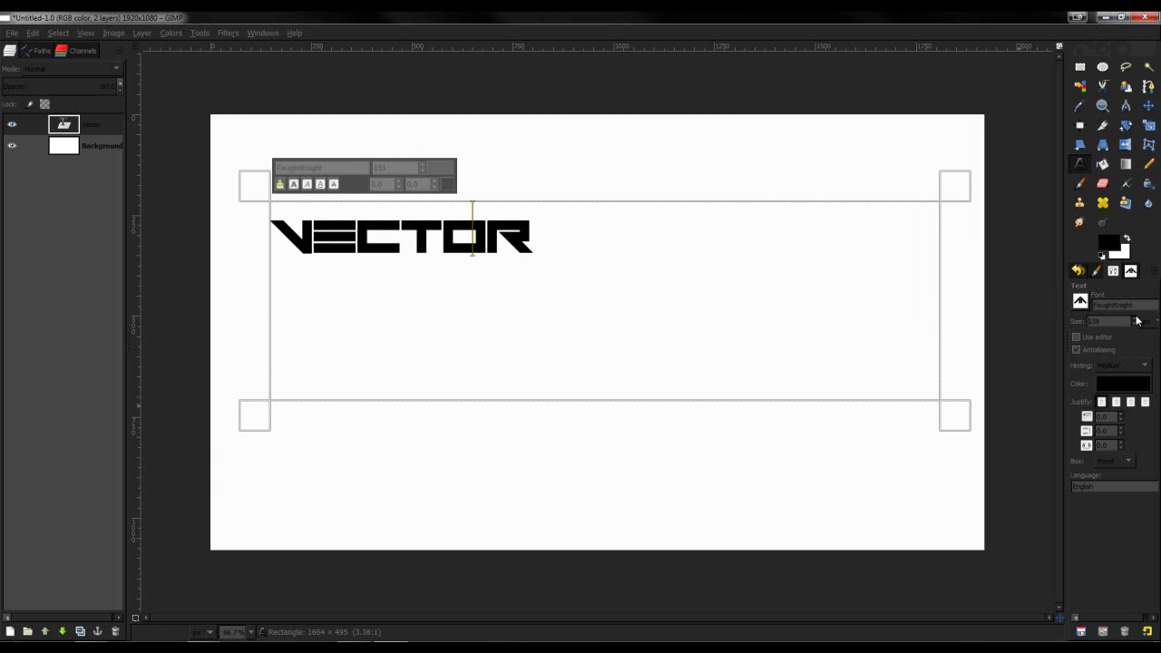
scroll(1136, 320, up, 20)
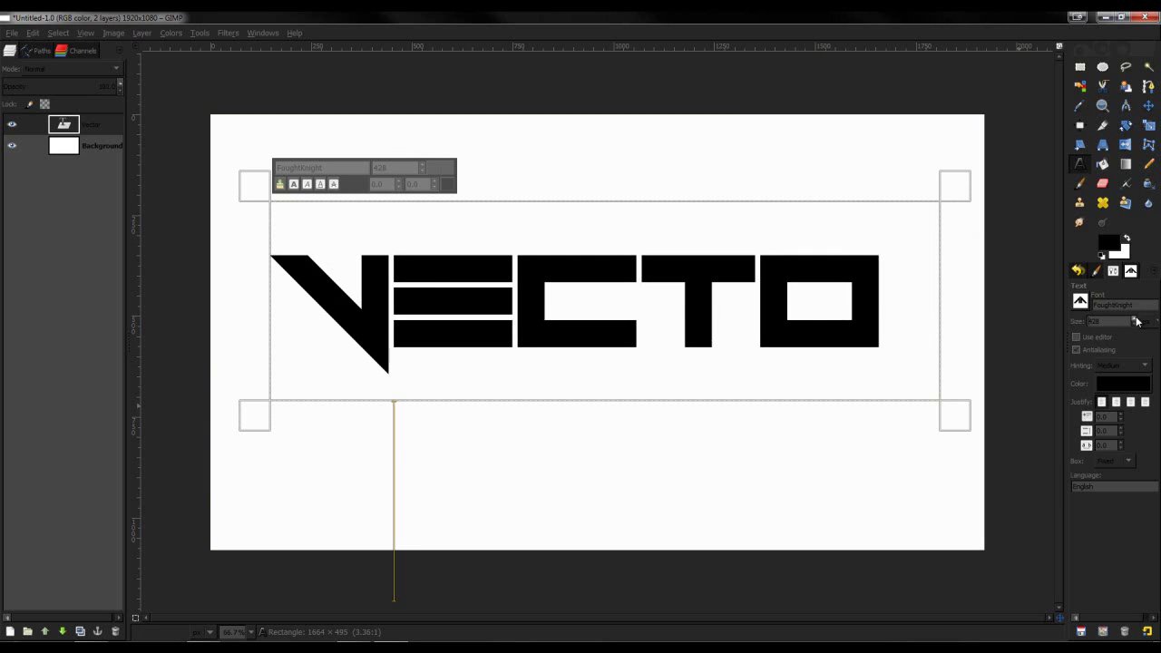
scroll(1136, 332, down, 5)
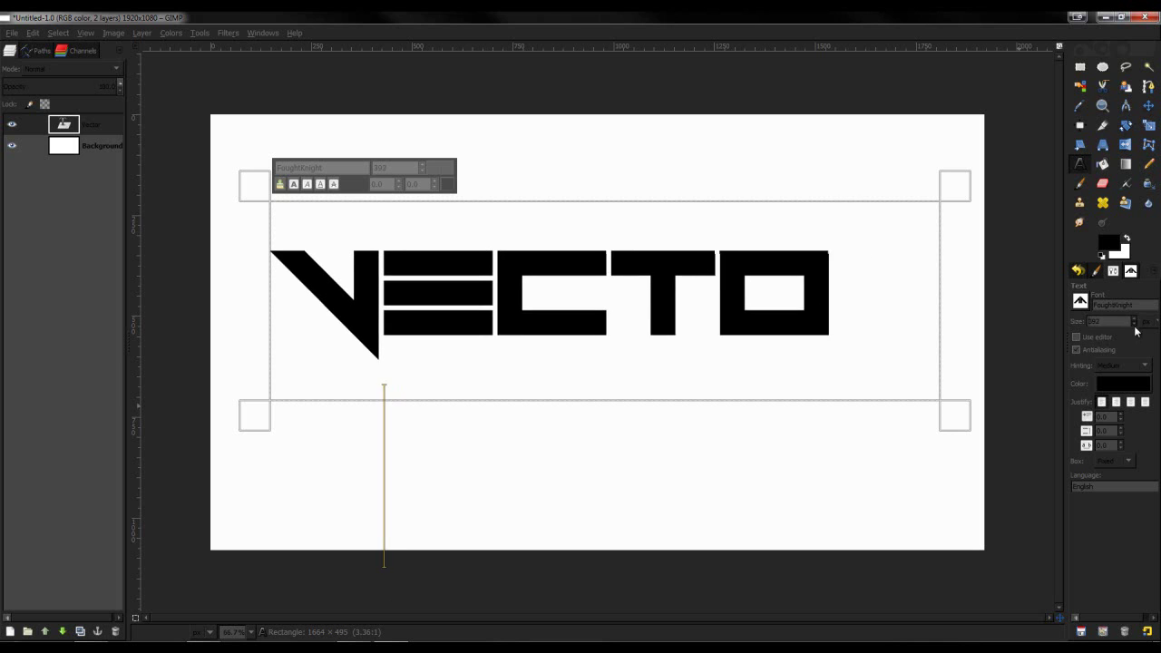
scroll(1135, 326, down, 3)
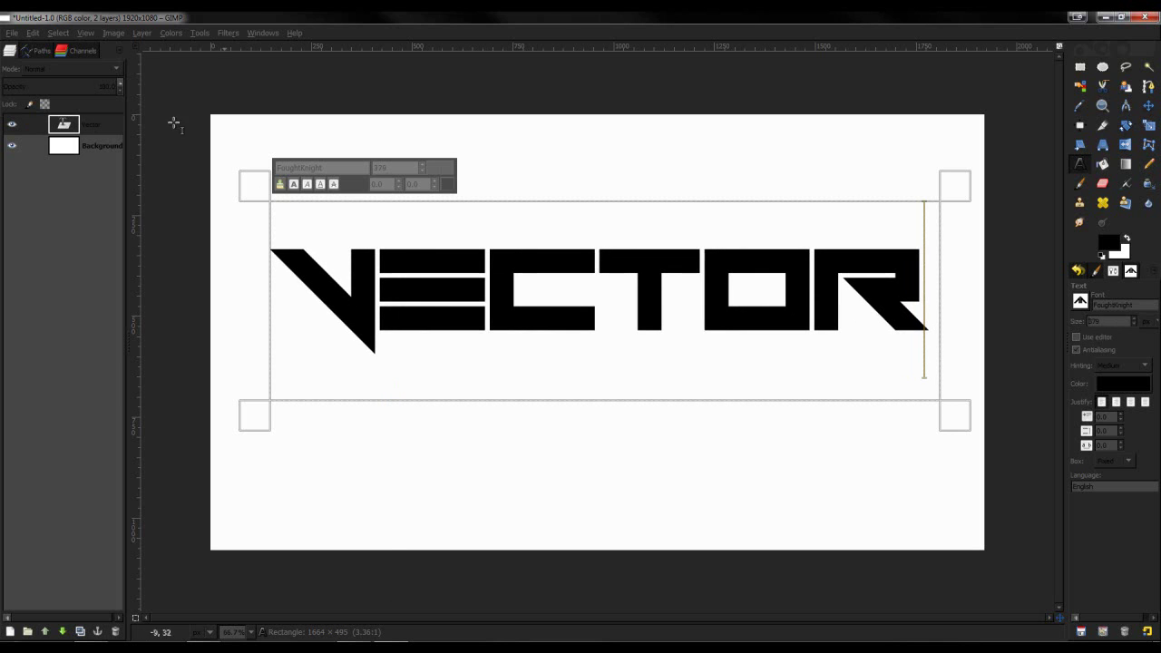
Nudge the VECTOR text layer slightly down and left, then view it at actual size.
click(1148, 105)
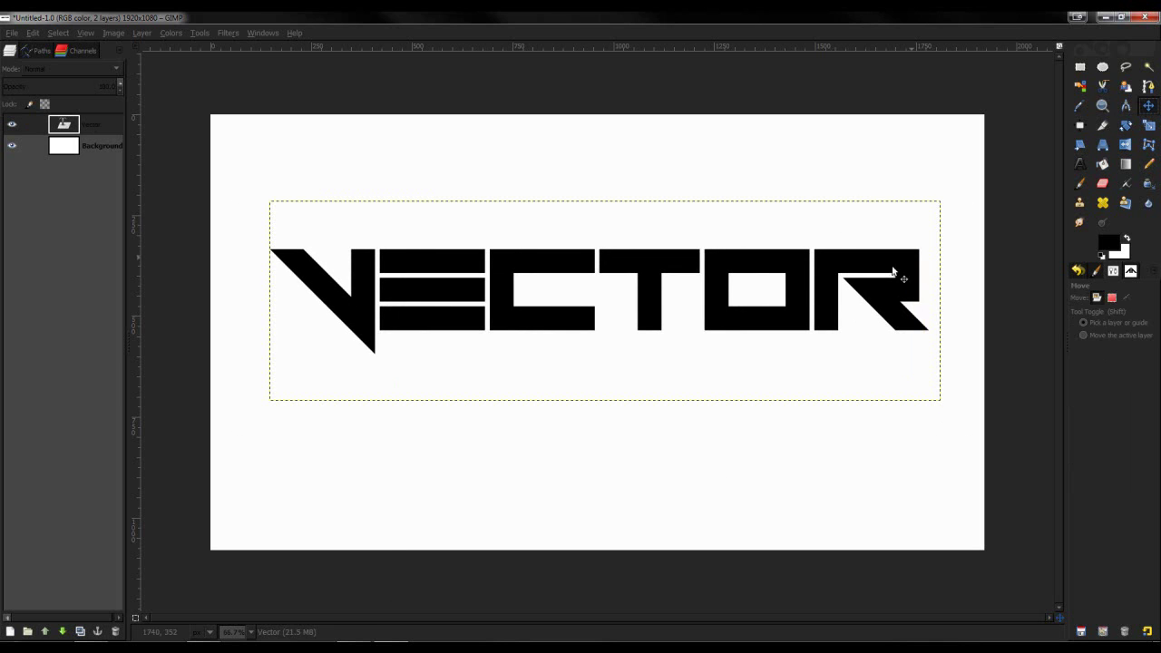
drag(831, 292, 819, 314)
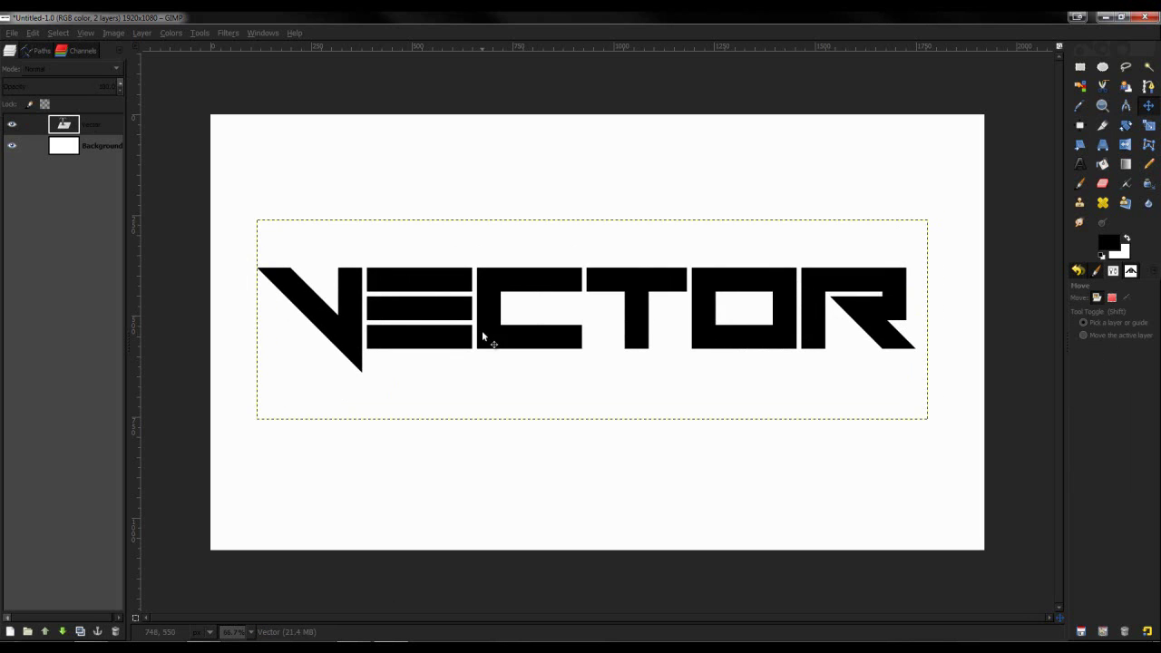
key(1)
scroll(433, 325, up, 2)
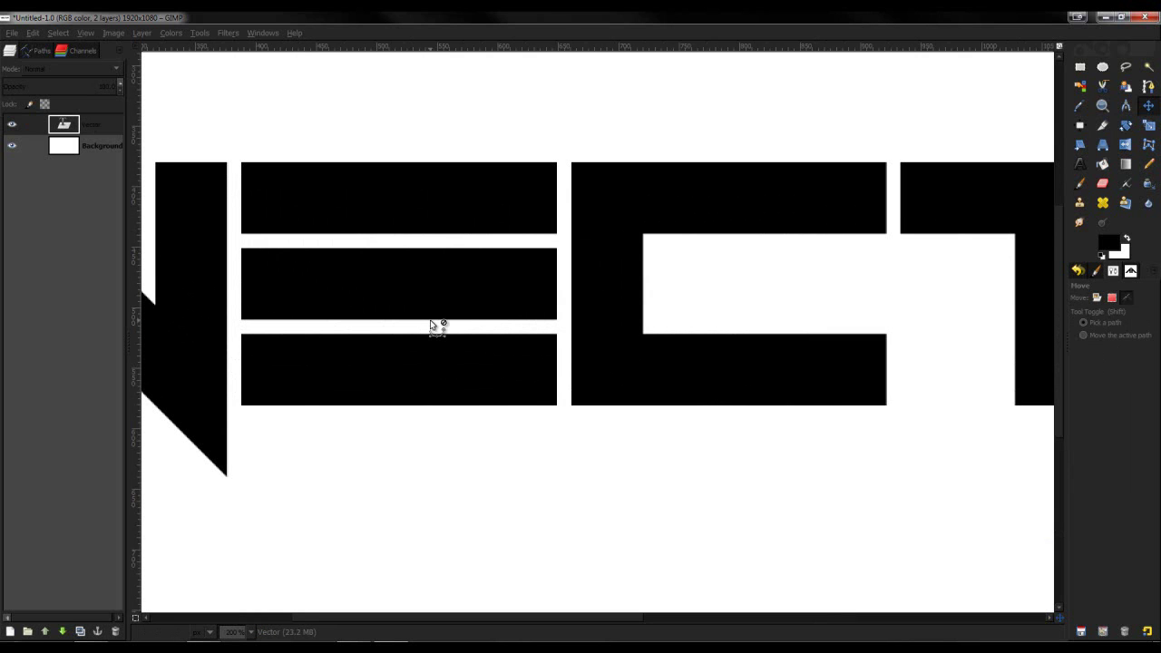
scroll(311, 306, down, 3)
scroll(310, 307, down, 2)
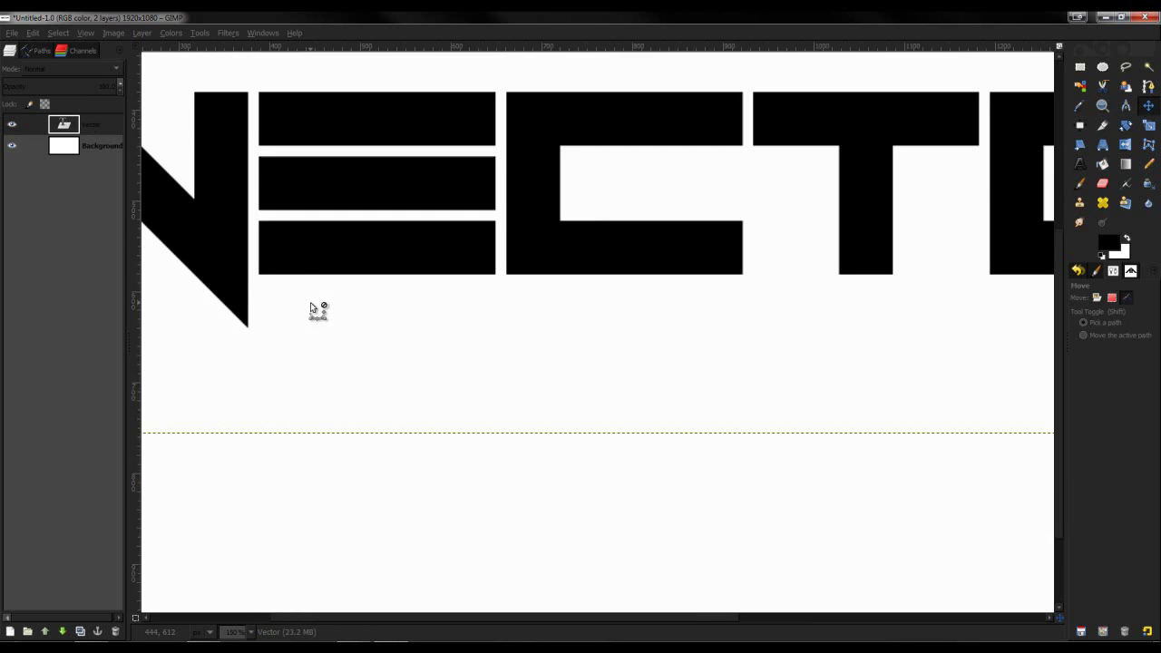
scroll(310, 307, up, 2)
scroll(311, 306, down, 1)
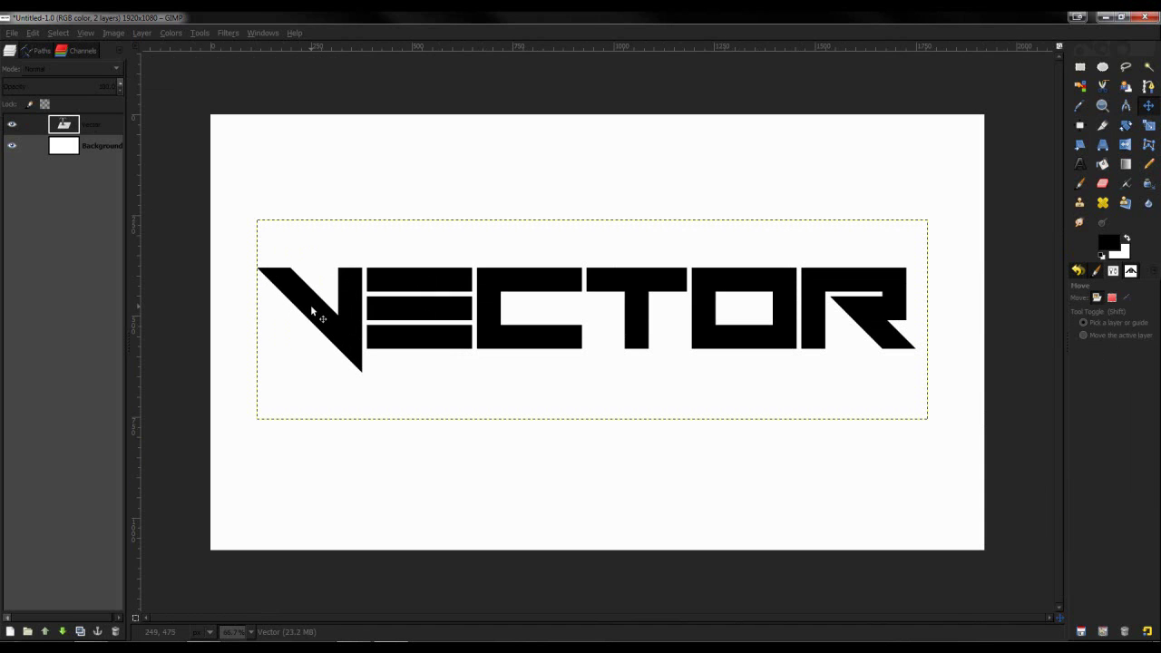
scroll(315, 313, up, 1)
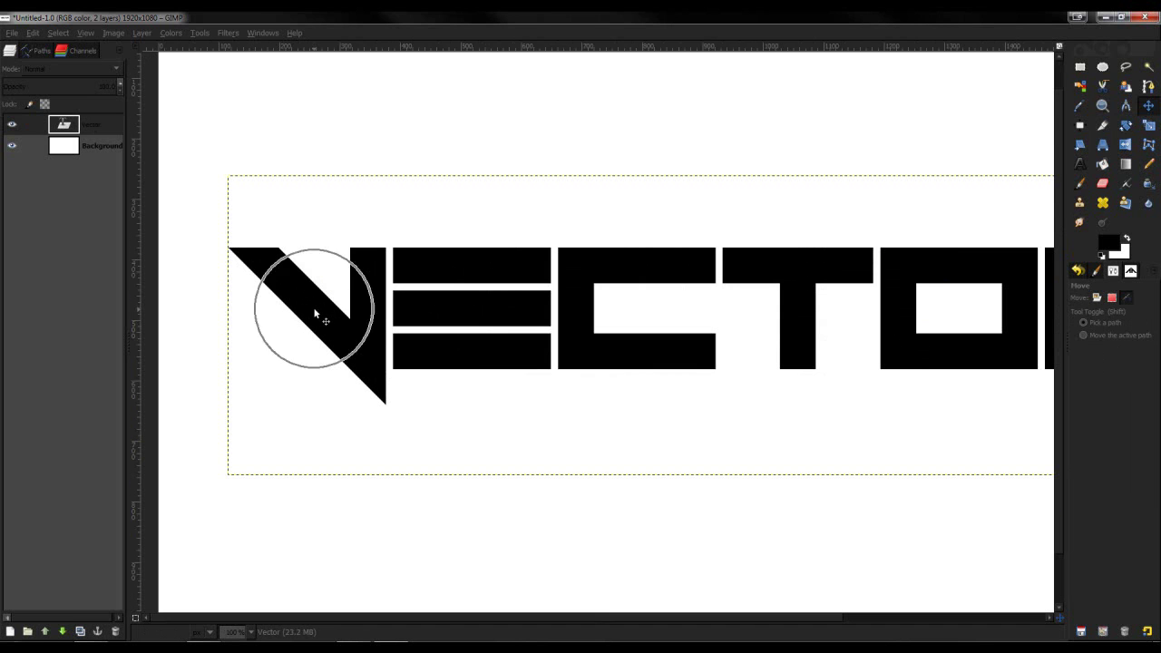
Cut the letter V out of the text layer onto its own layer.
click(1079, 67)
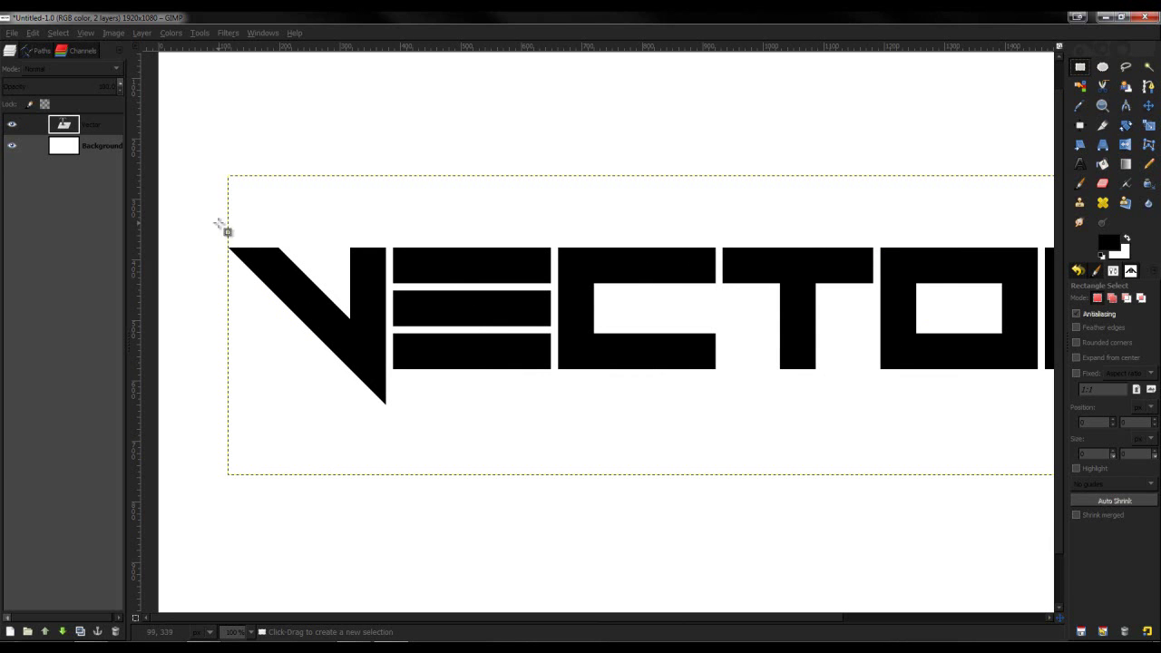
drag(219, 223, 388, 481)
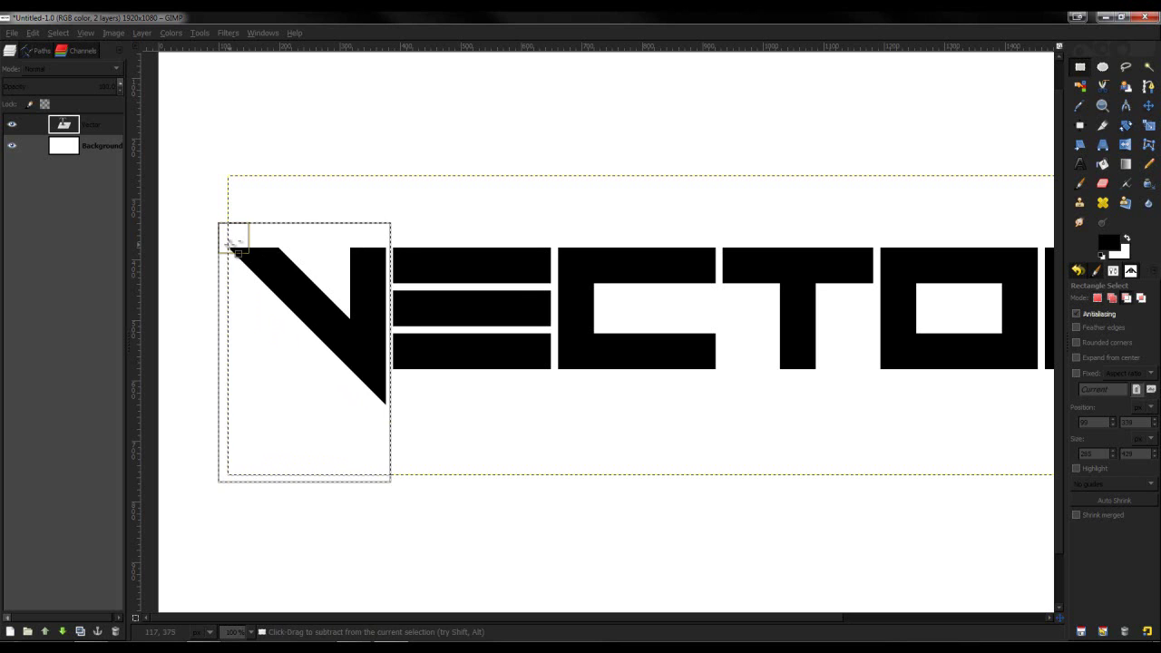
key(ctrl+x)
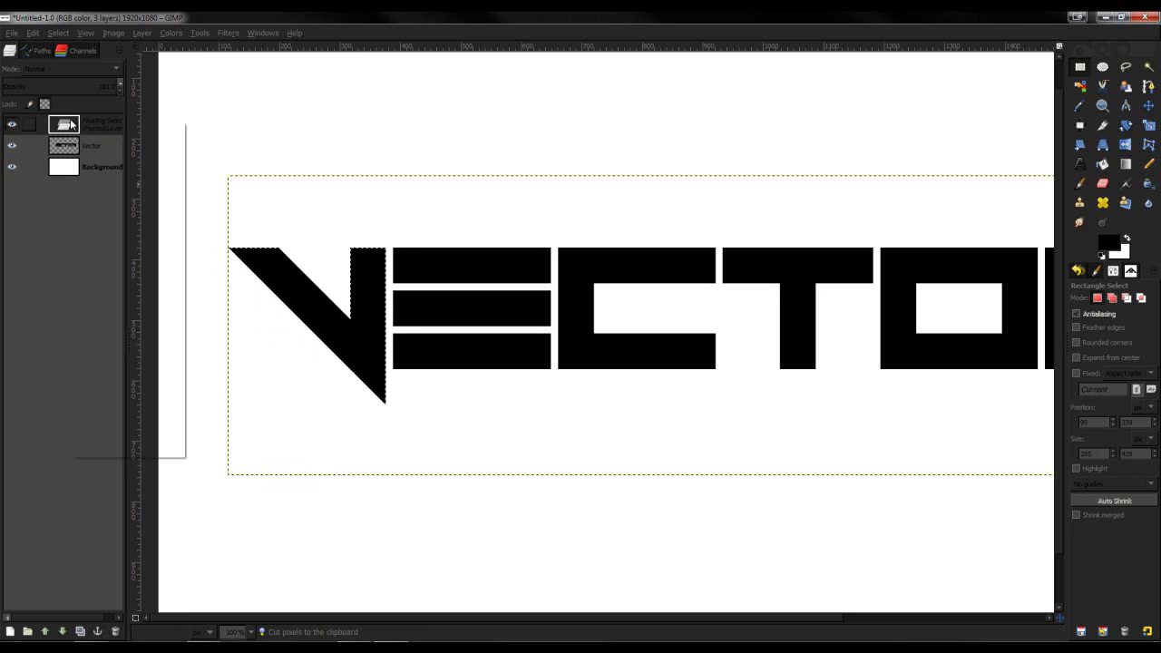
right_click(77, 121)
click(110, 147)
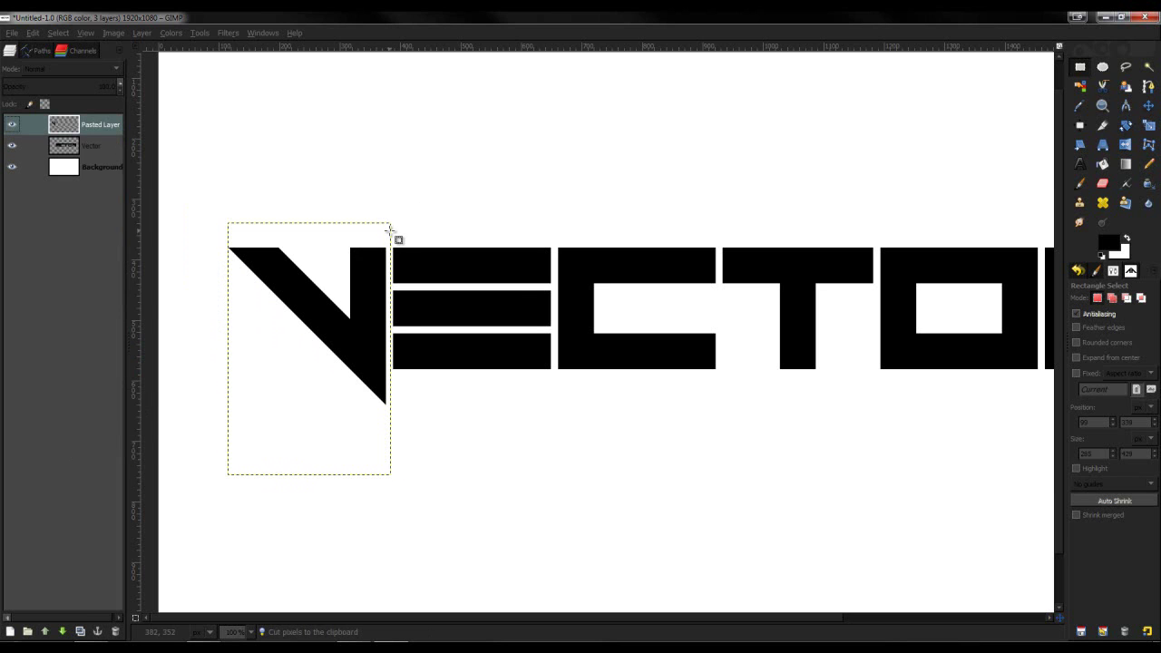
Float a selection around the E into a layer, then delete the mistaken pasted layer.
drag(390, 231, 552, 405)
click(549, 408)
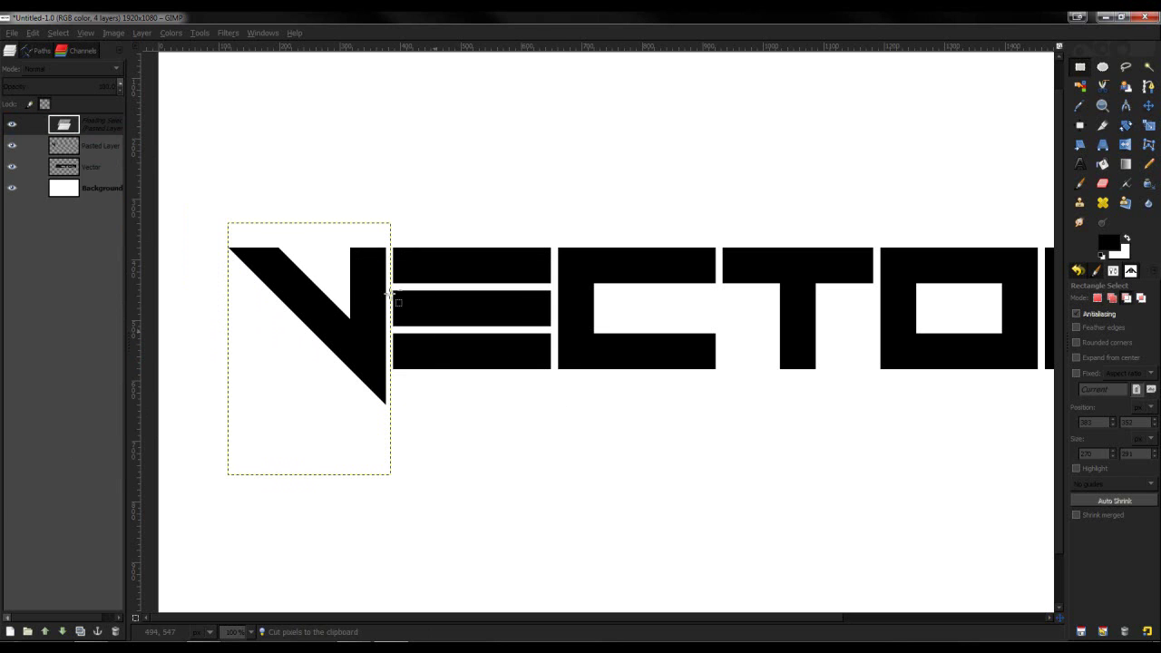
right_click(101, 126)
click(145, 151)
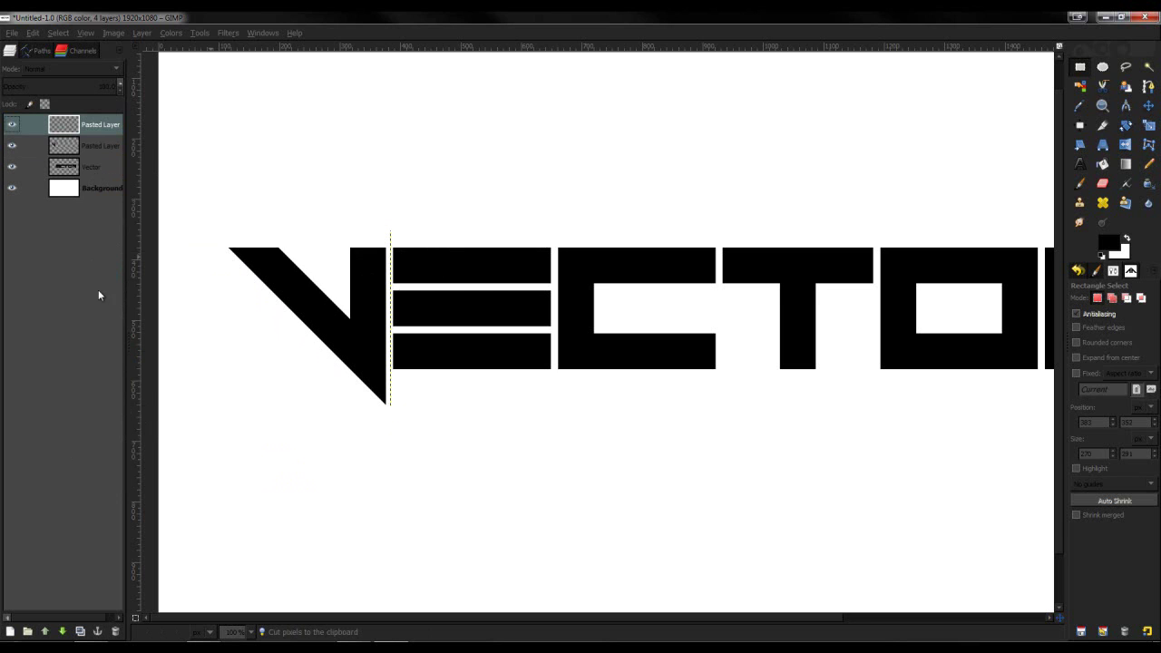
click(115, 631)
click(86, 145)
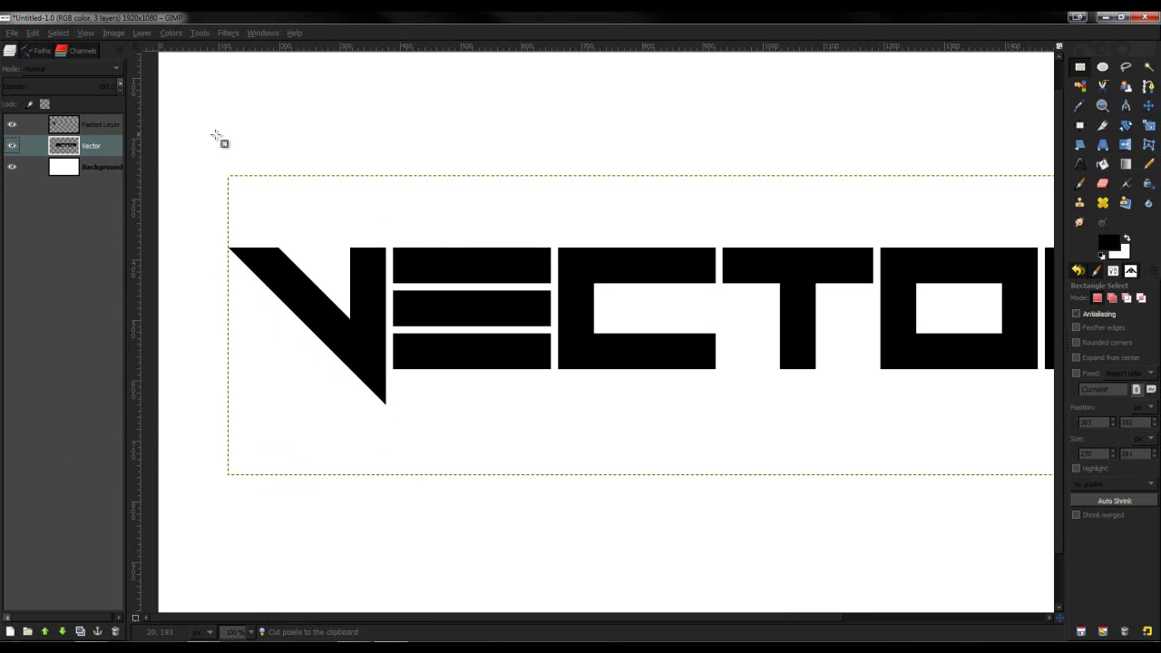
drag(430, 620, 467, 620)
Copy the letter E and paste it onto its own new layer.
drag(332, 238, 496, 408)
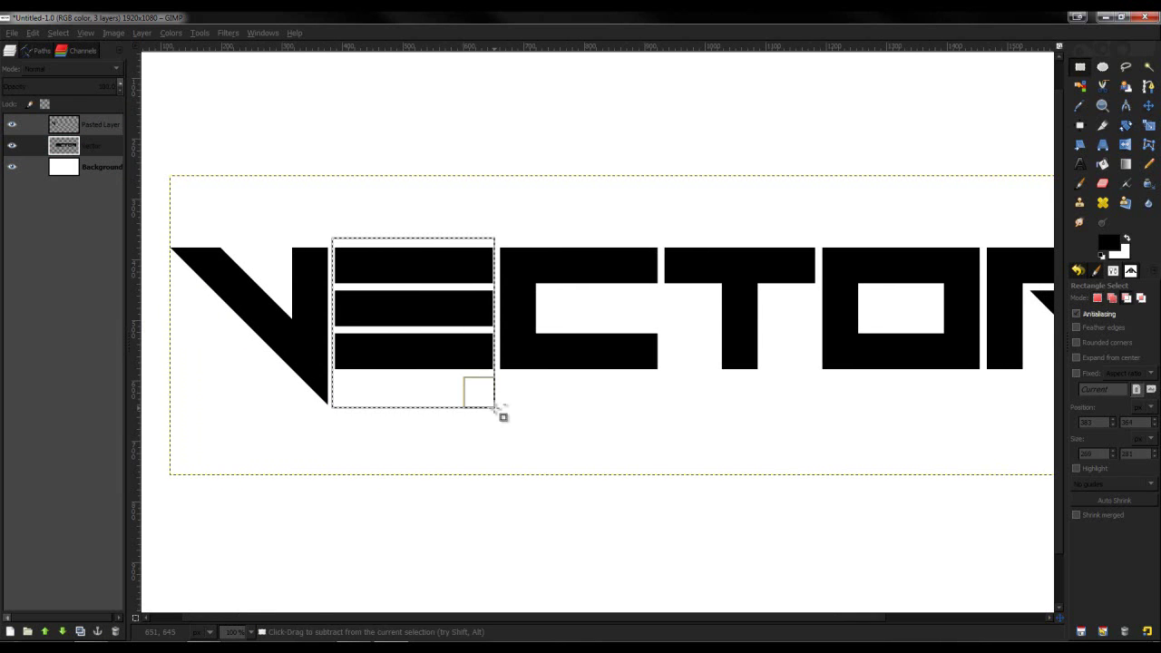
key(ctrl+c)
key(ctrl+v)
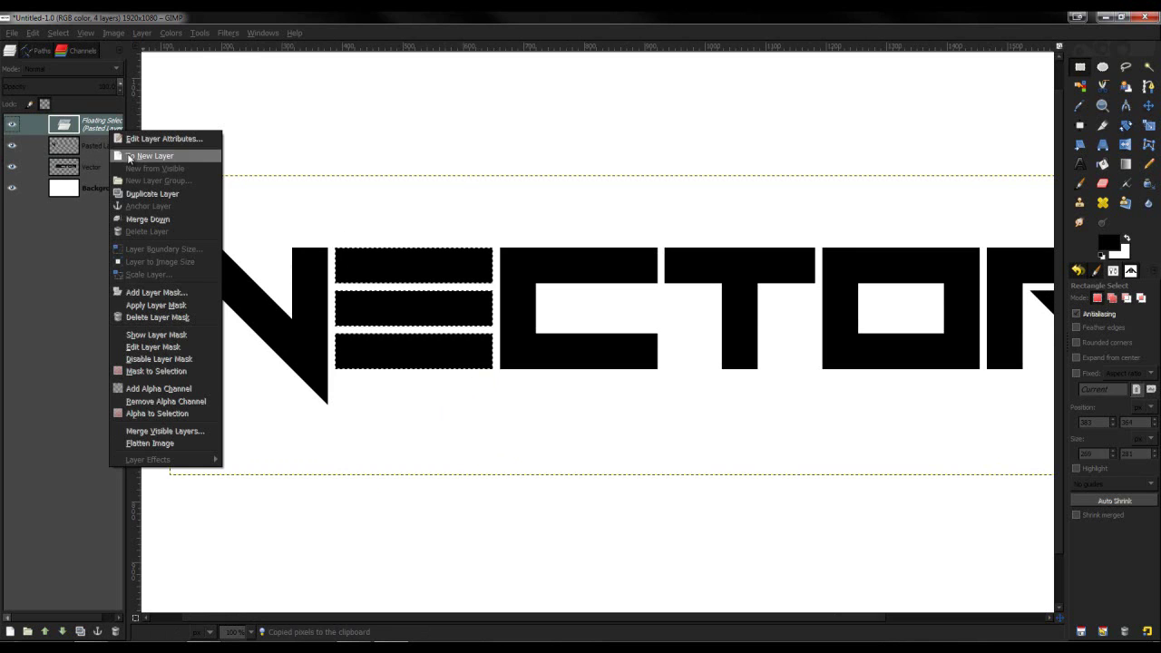
click(128, 155)
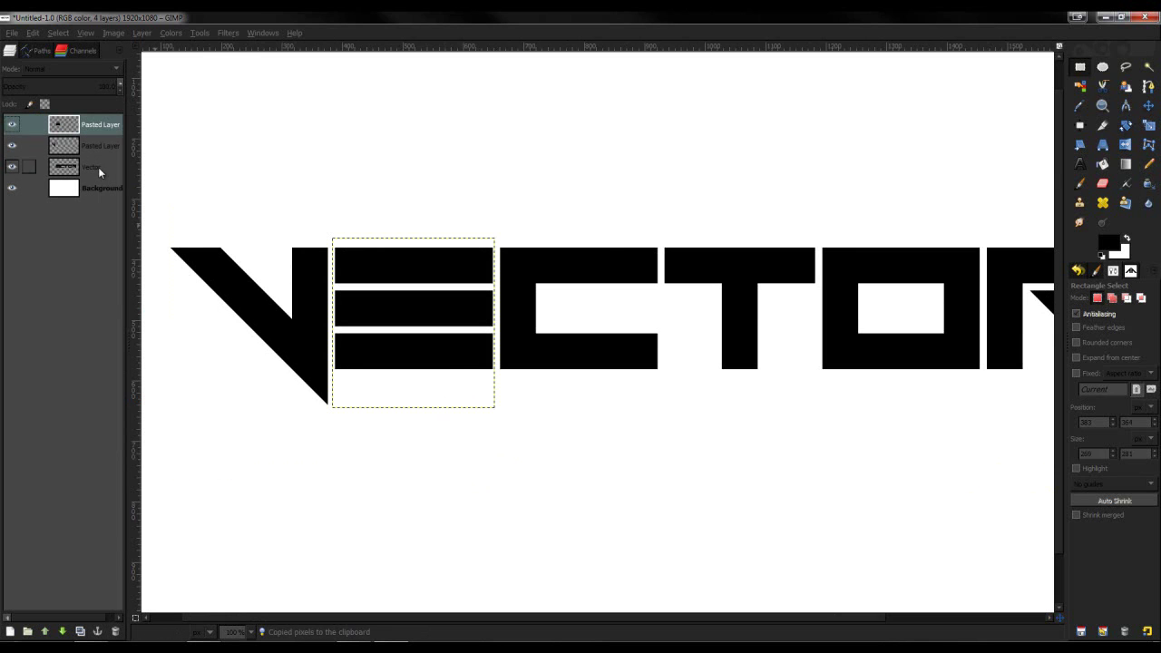
Select the letter C on the Vector layer and cut it out.
click(98, 167)
drag(497, 239, 662, 389)
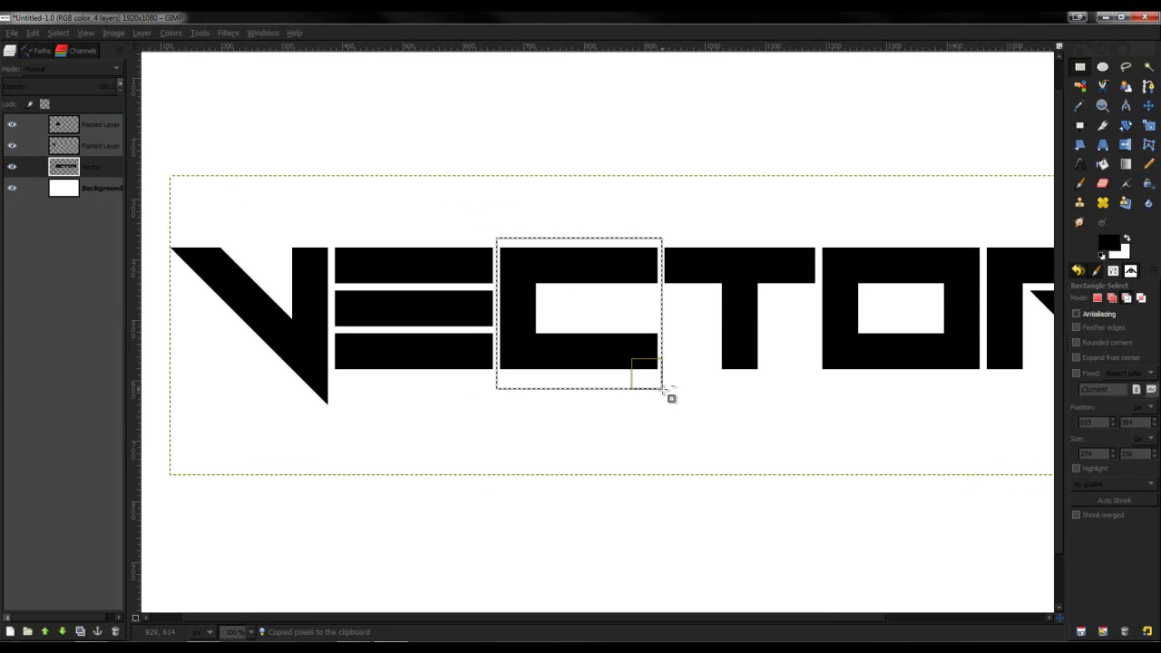
key(ctrl+x)
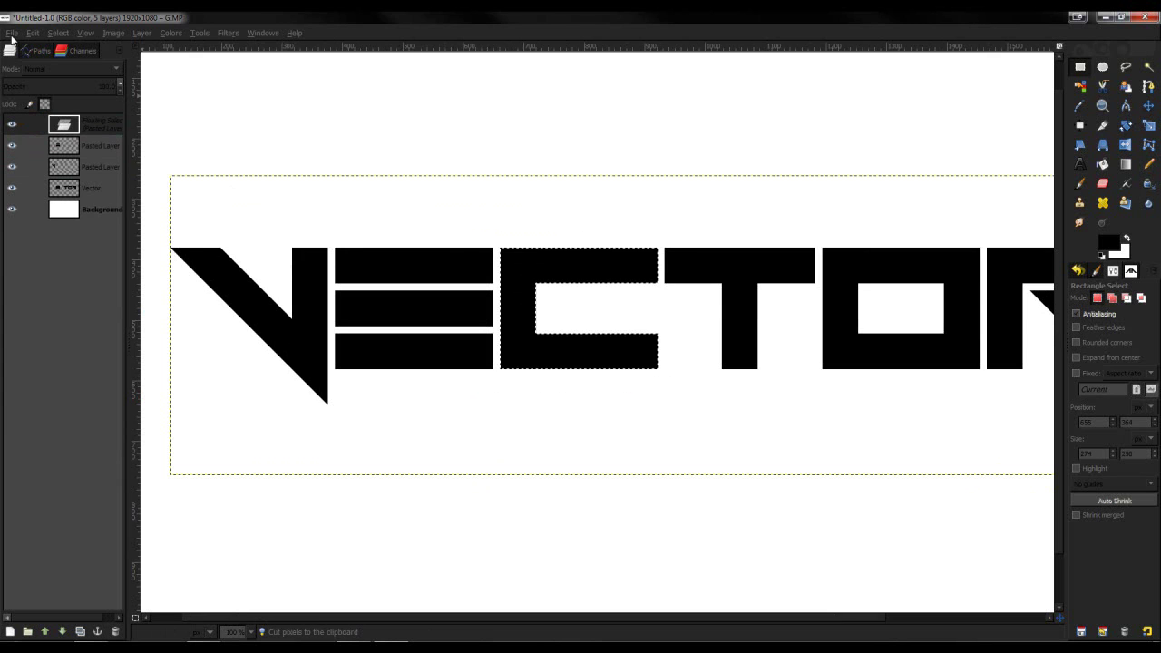
Turn the floating C into its own layer, then cut the T onto a separate layer.
right_click(70, 124)
click(109, 147)
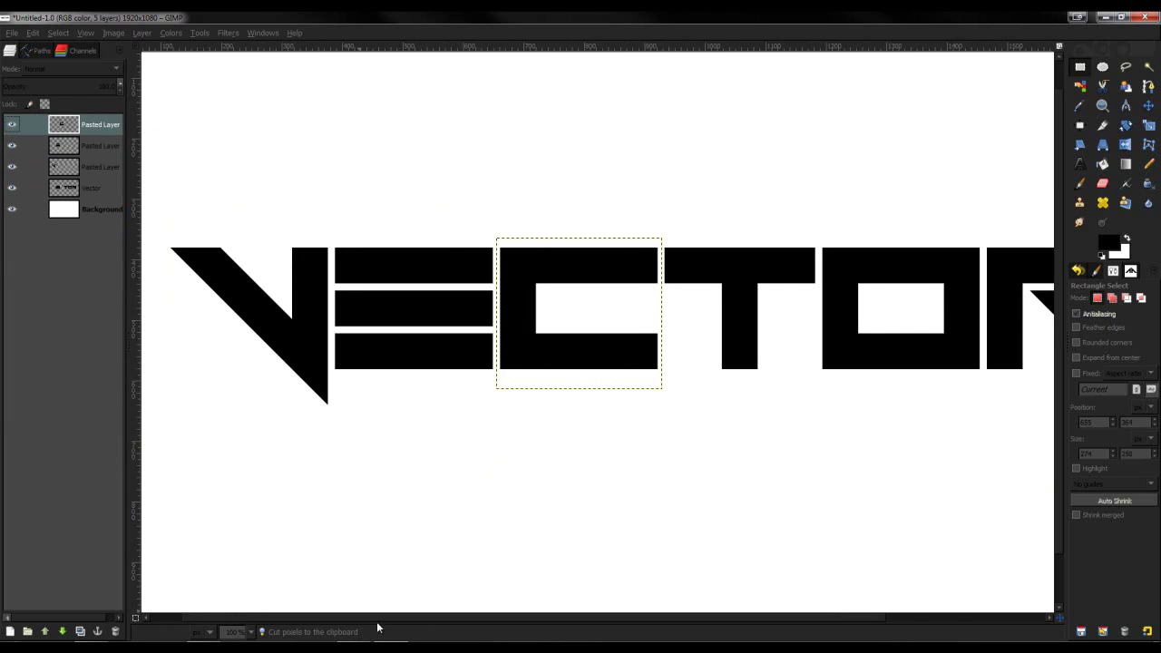
drag(379, 625, 512, 622)
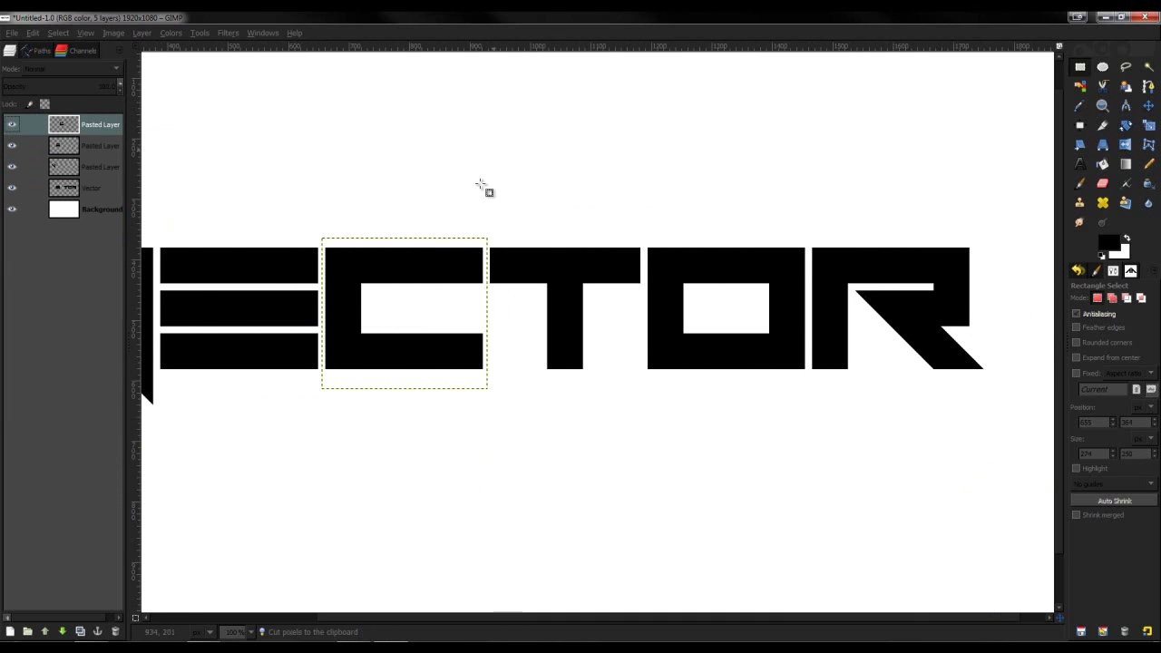
click(90, 191)
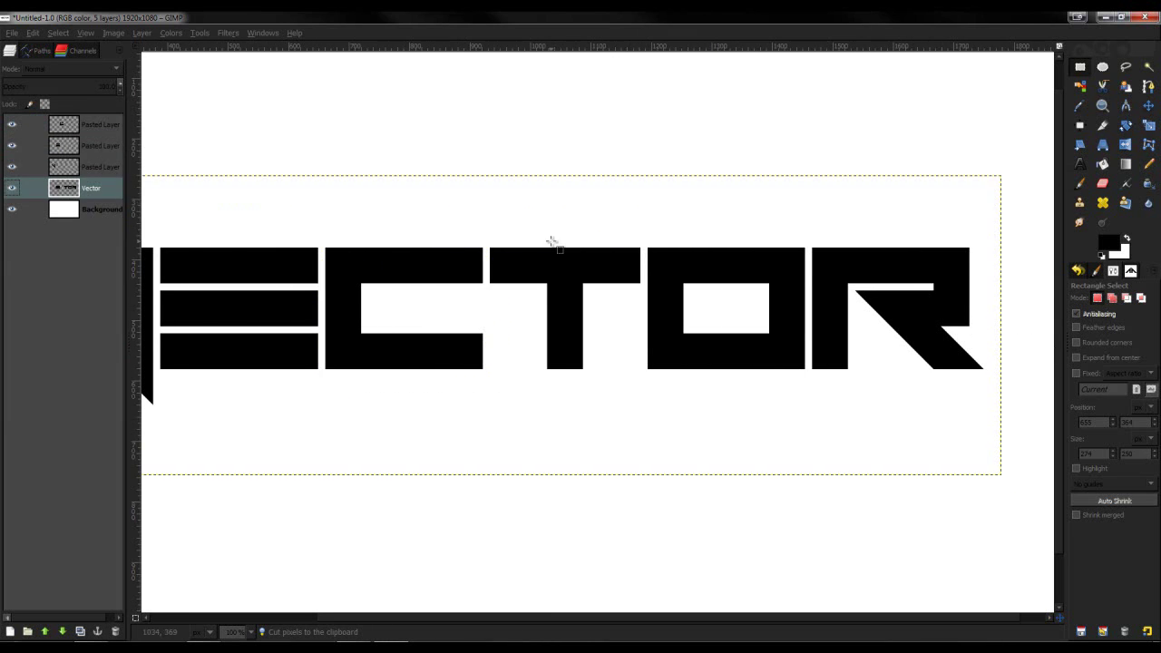
drag(487, 245, 642, 397)
key(ctrl+x)
key(ctrl+v)
right_click(107, 125)
click(127, 148)
Cut the O and the R out of the Vector layer onto separate layers.
click(95, 210)
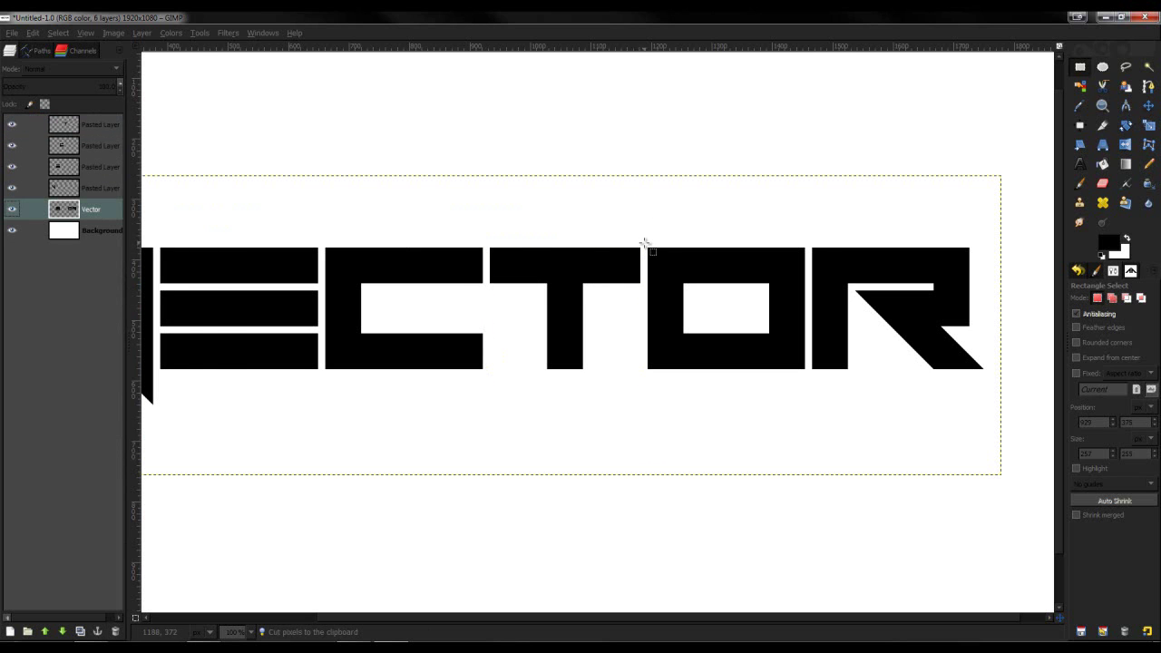
drag(644, 243, 808, 403)
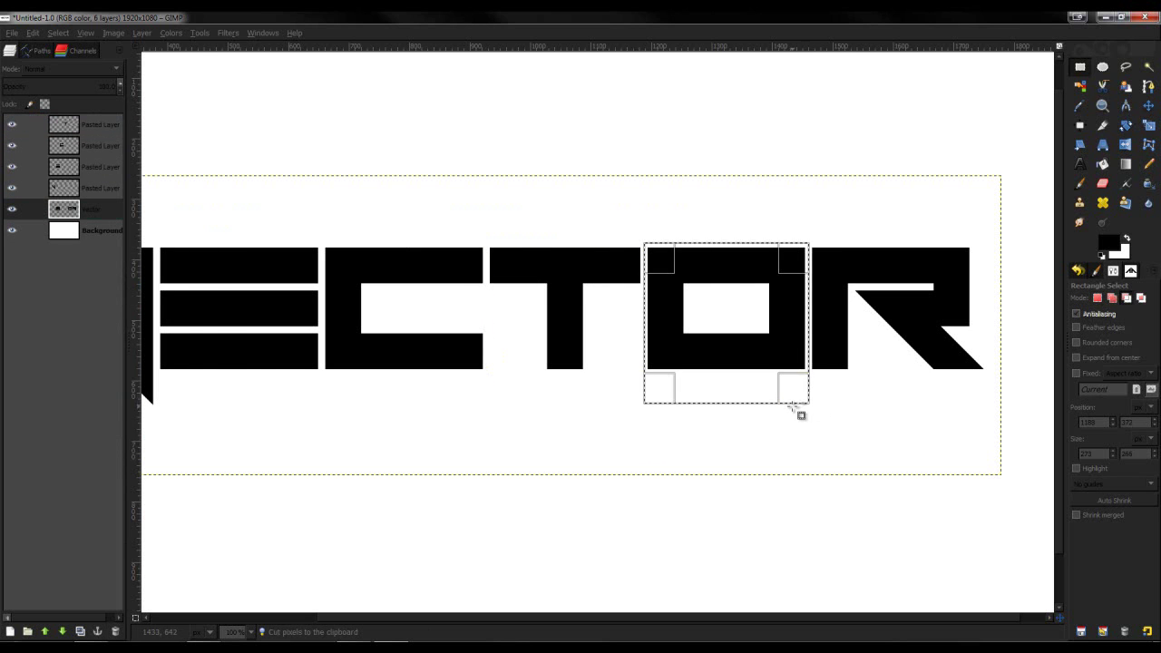
key(ctrl+x)
key(ctrl+v)
right_click(101, 129)
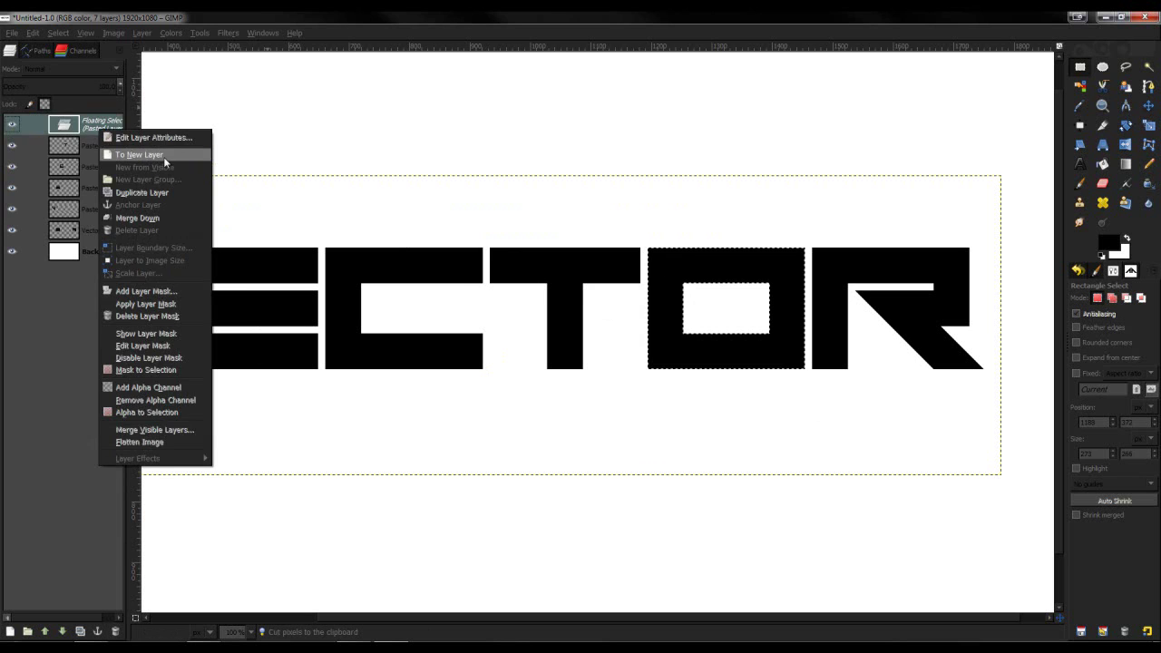
click(139, 154)
click(90, 232)
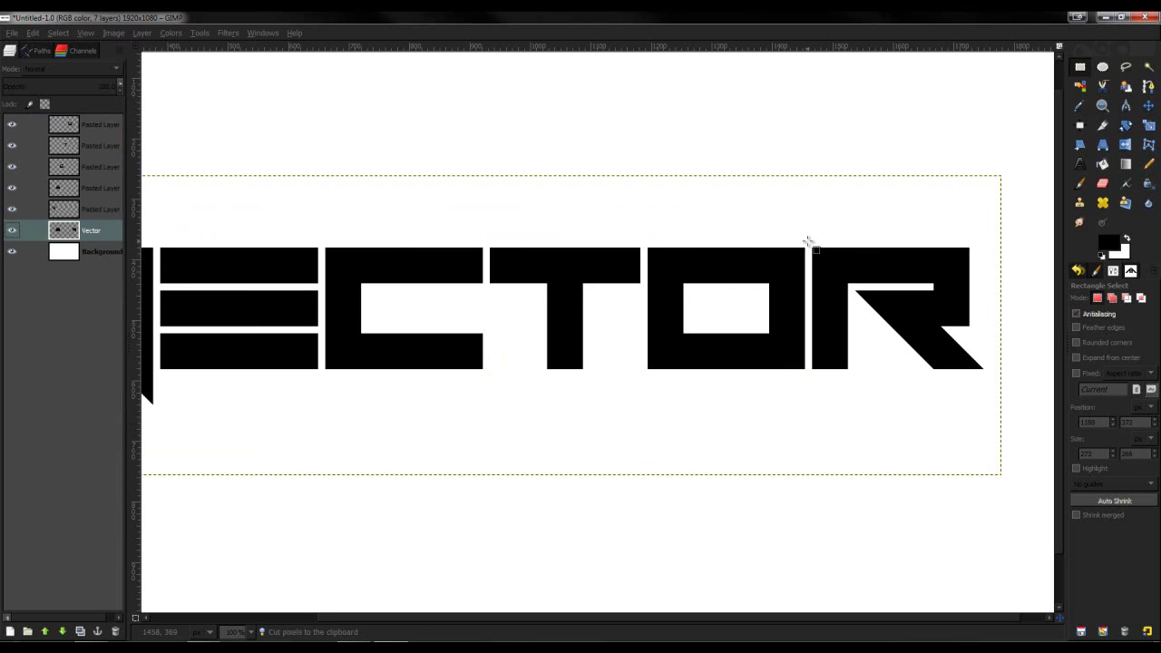
drag(812, 244, 988, 386)
key(ctrl+x)
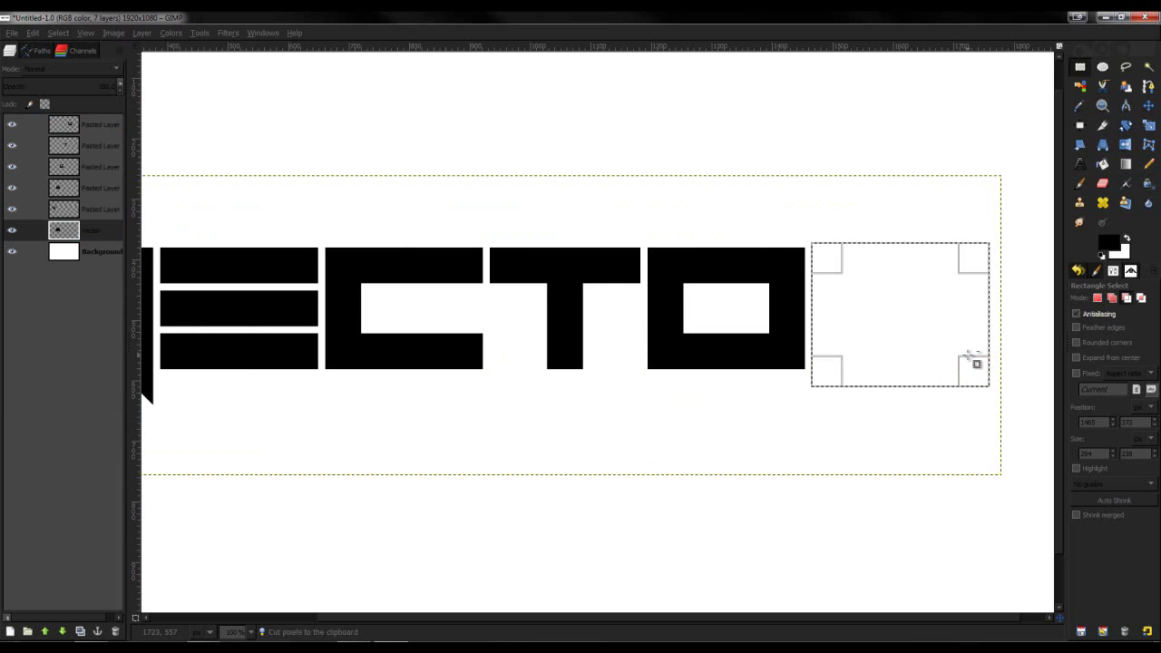
key(ctrl+v)
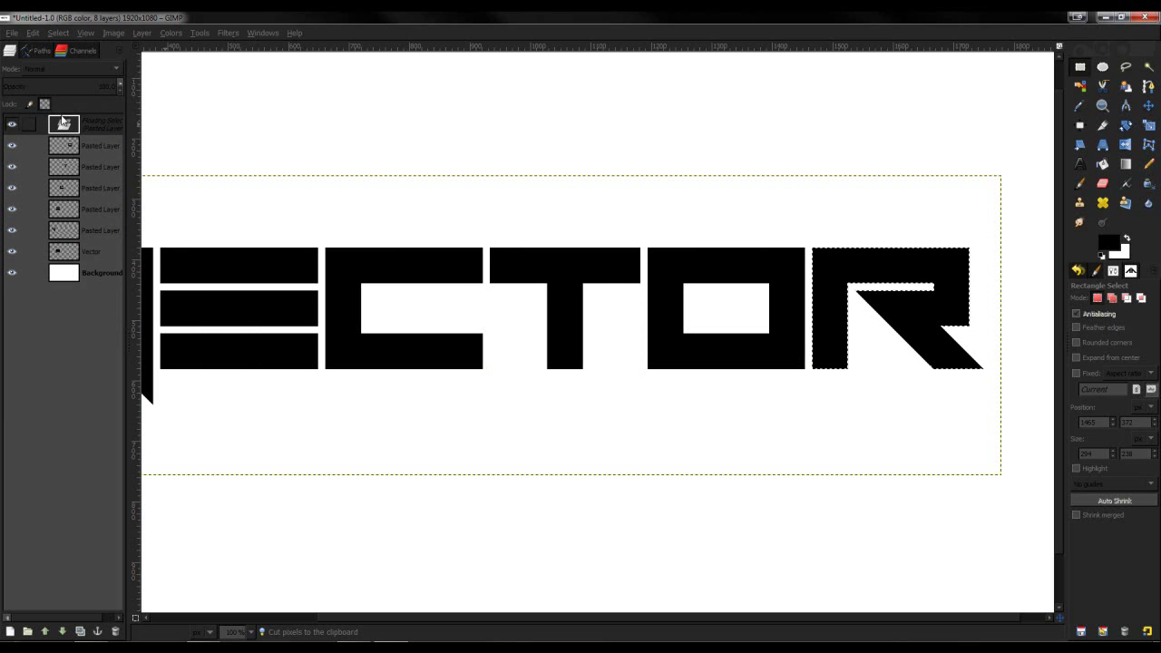
right_click(64, 122)
click(103, 144)
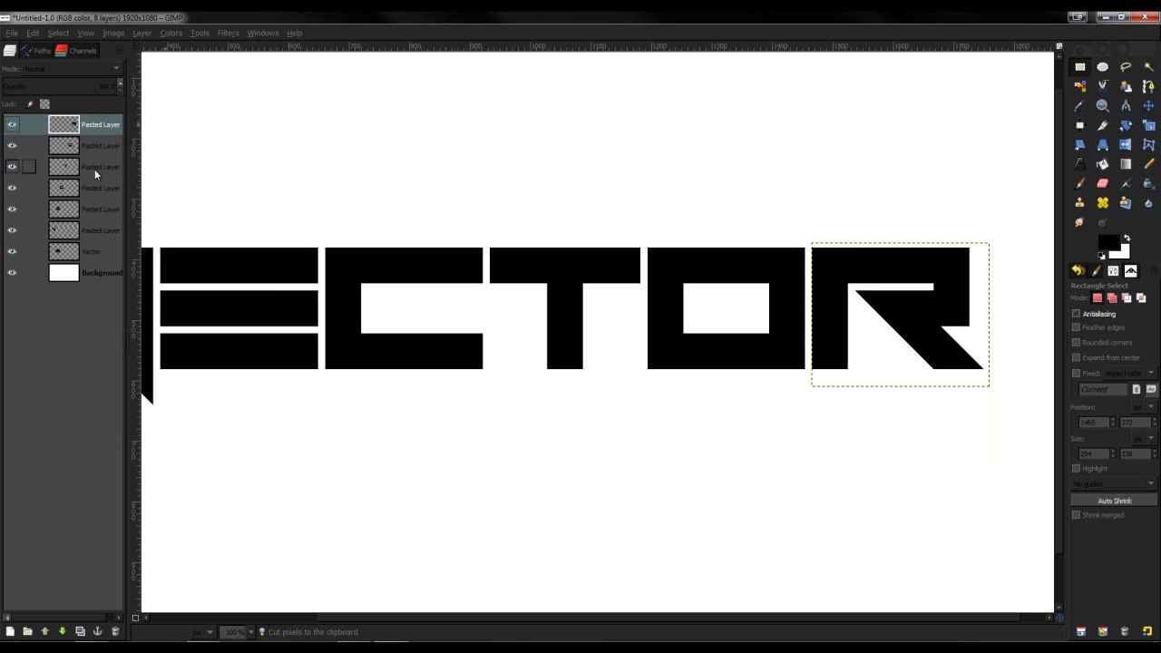
Hide and re-show the Vector layer to check what letters remain on it.
click(69, 254)
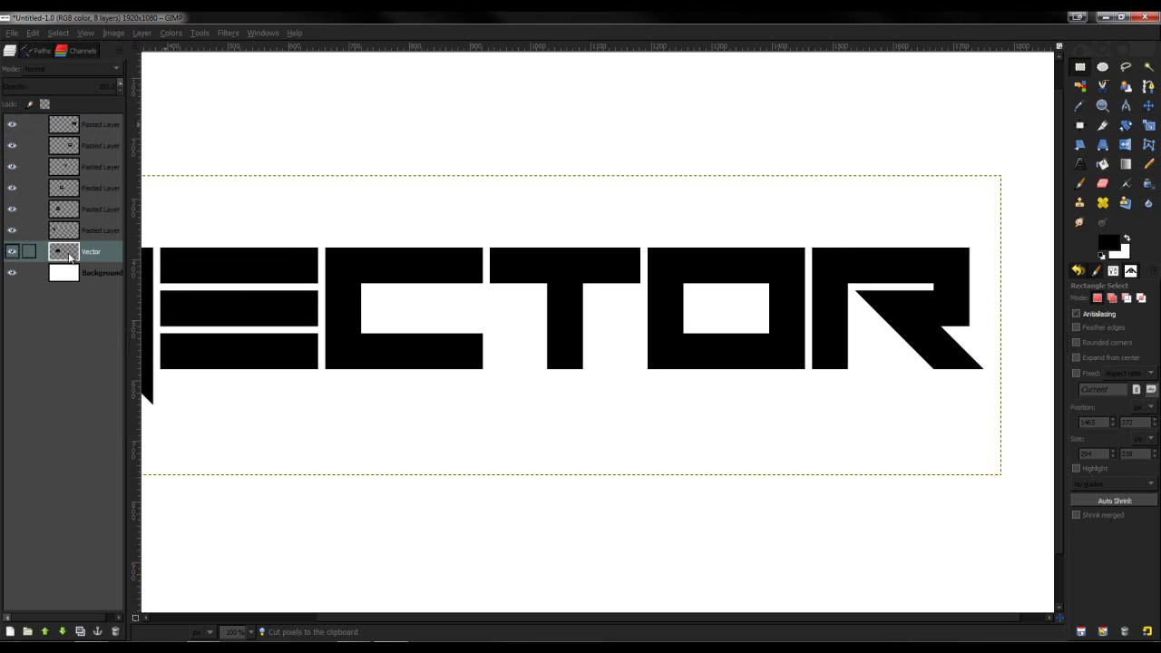
click(11, 253)
click(13, 254)
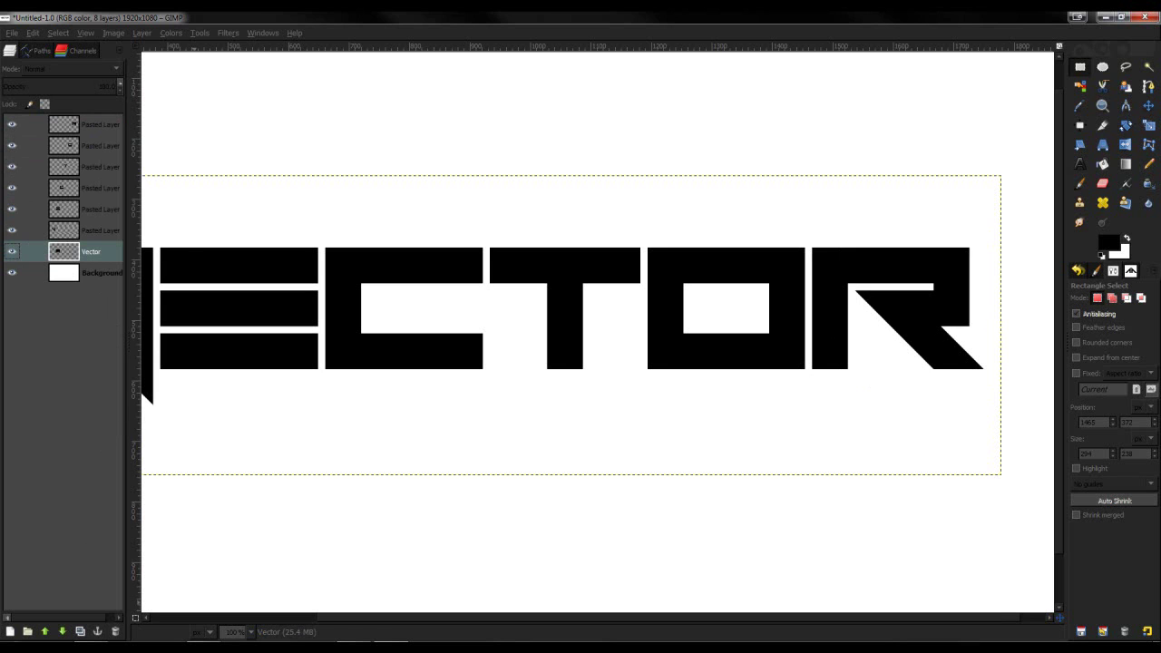
Delete the leftover Vector layer and rename the E letter layer to E.
scroll(344, 620, left, 4)
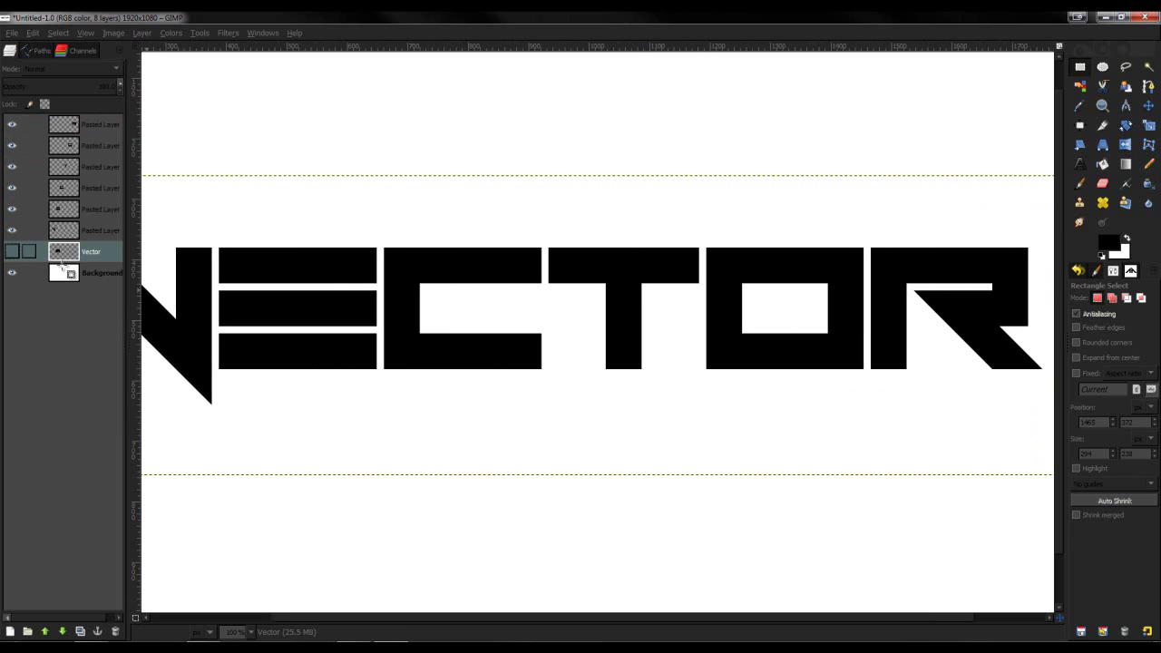
click(114, 631)
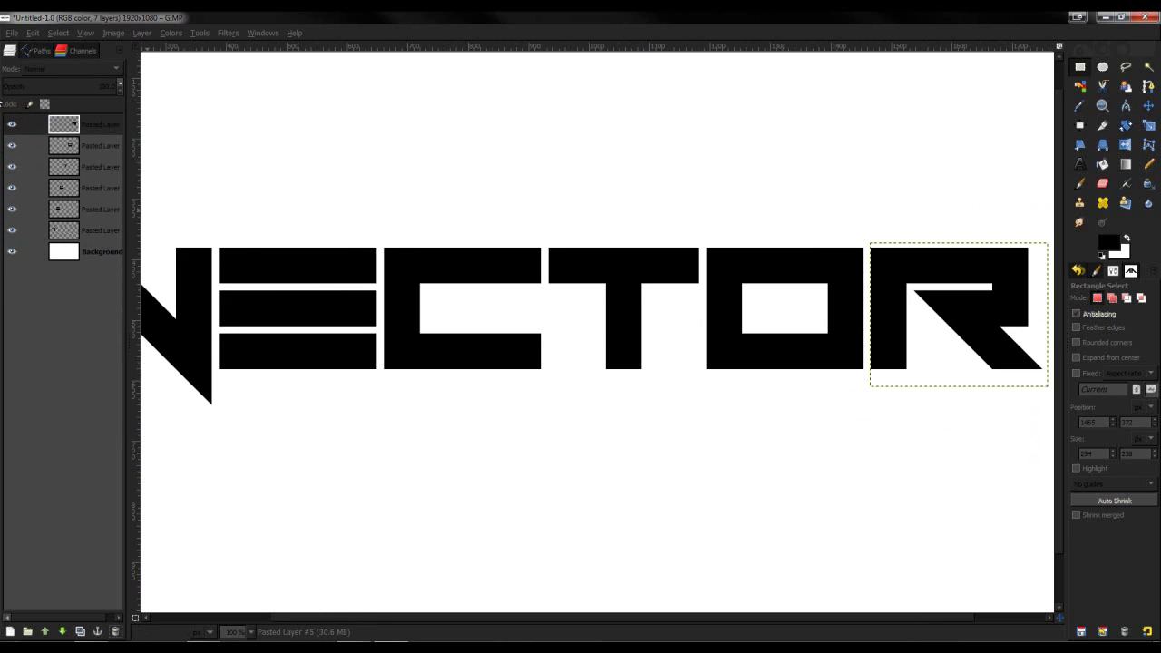
click(85, 230)
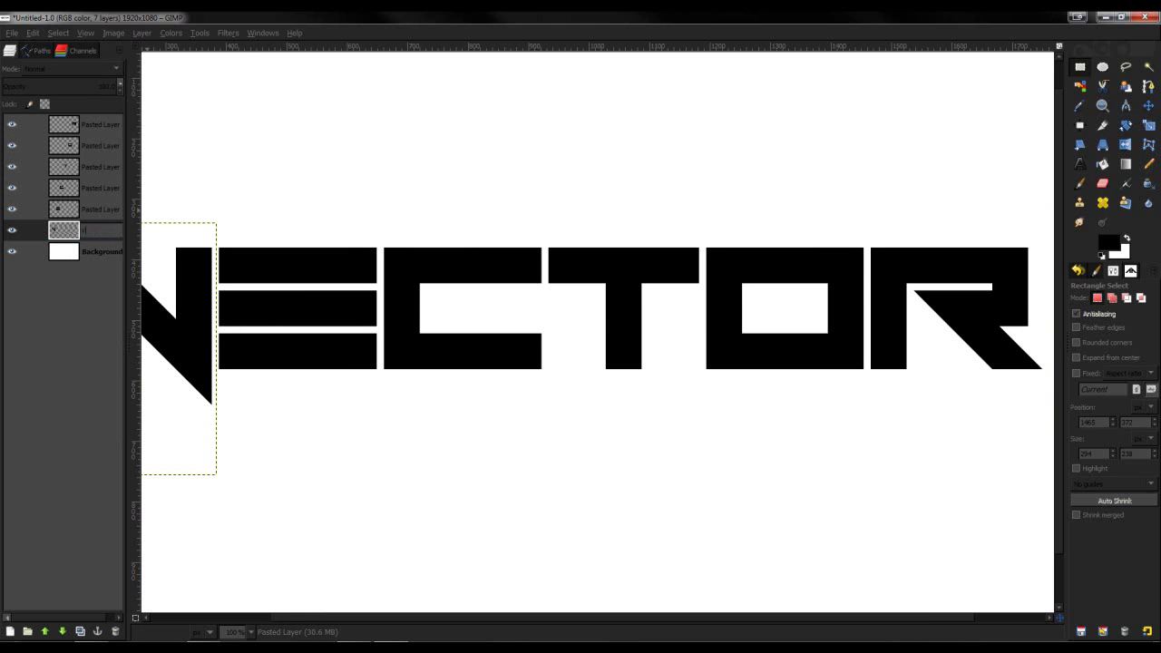
click(107, 209)
text(E)
key(Return)
Rename the next two pasted layers to C and T.
double_click(105, 189)
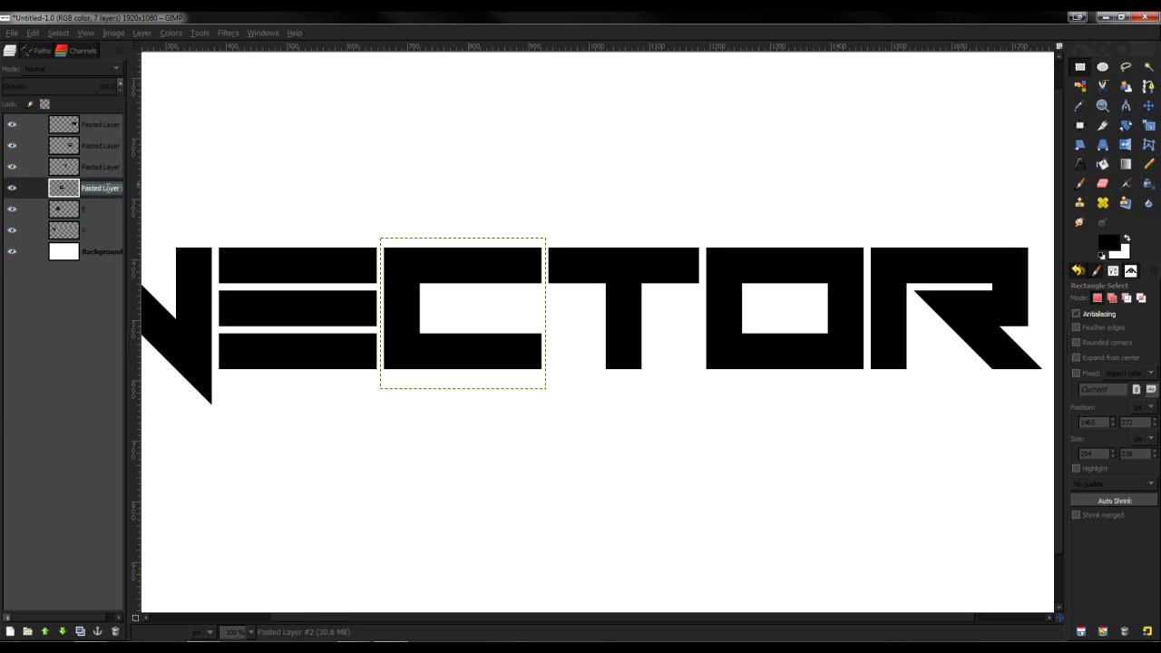
text(C)
key(Return)
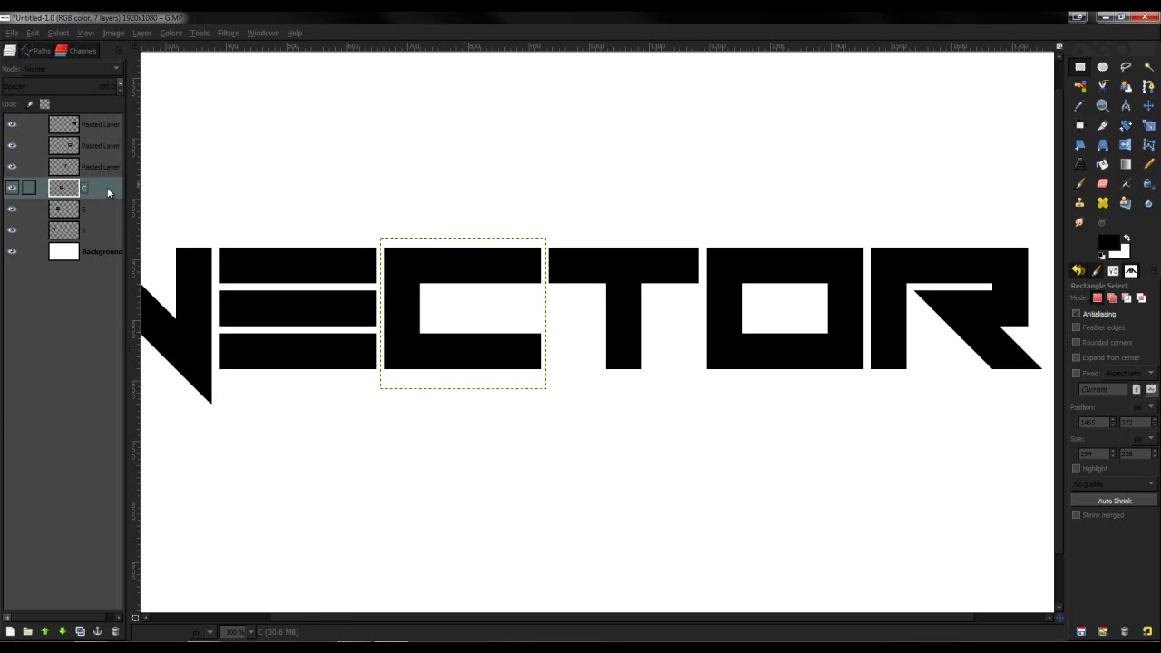
double_click(100, 166)
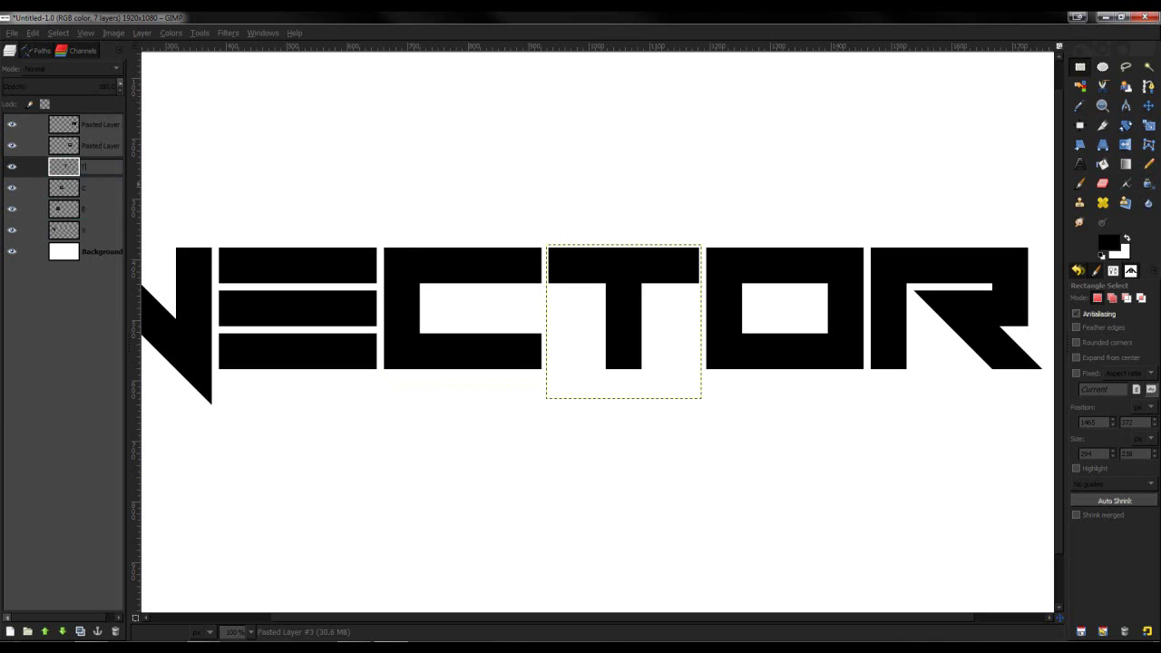
text(T)
key(Return)
Rename the last layers to O and R, keeping the O at full opacity.
double_click(97, 144)
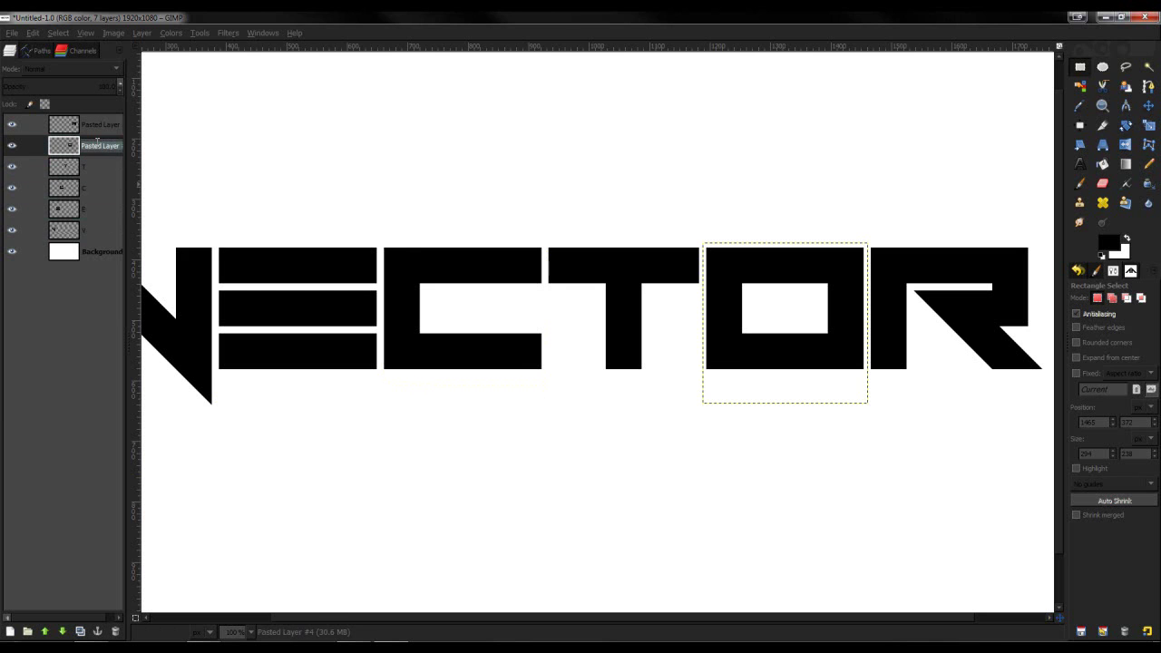
text(O)
key(Return)
click(94, 86)
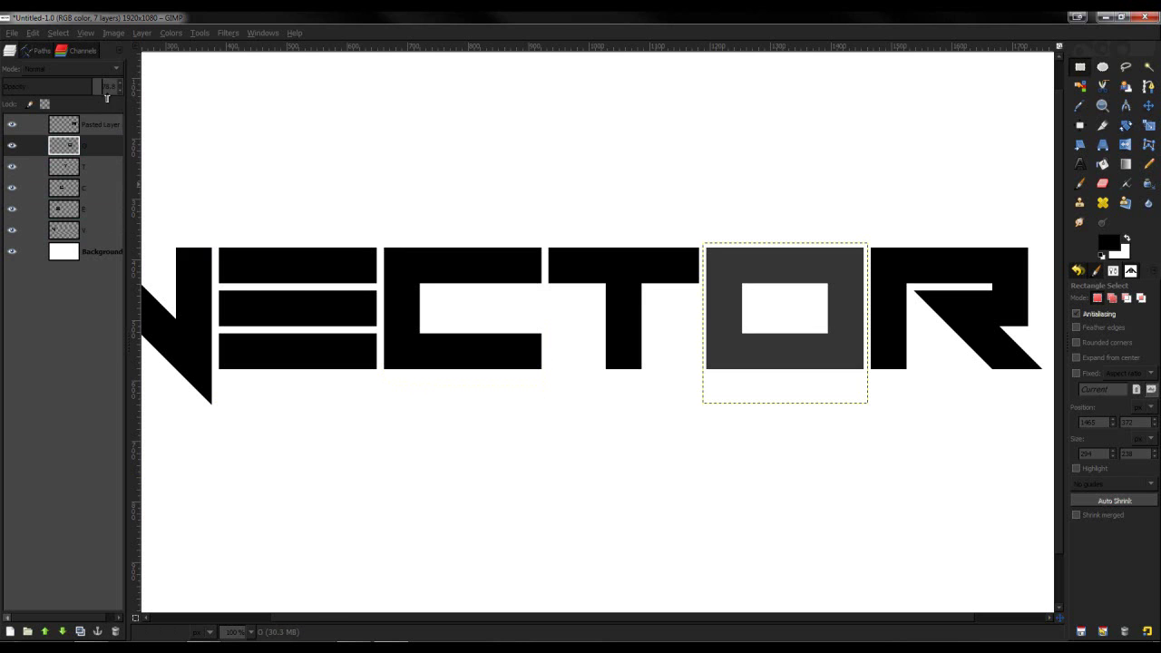
drag(94, 86, 414, 137)
click(111, 128)
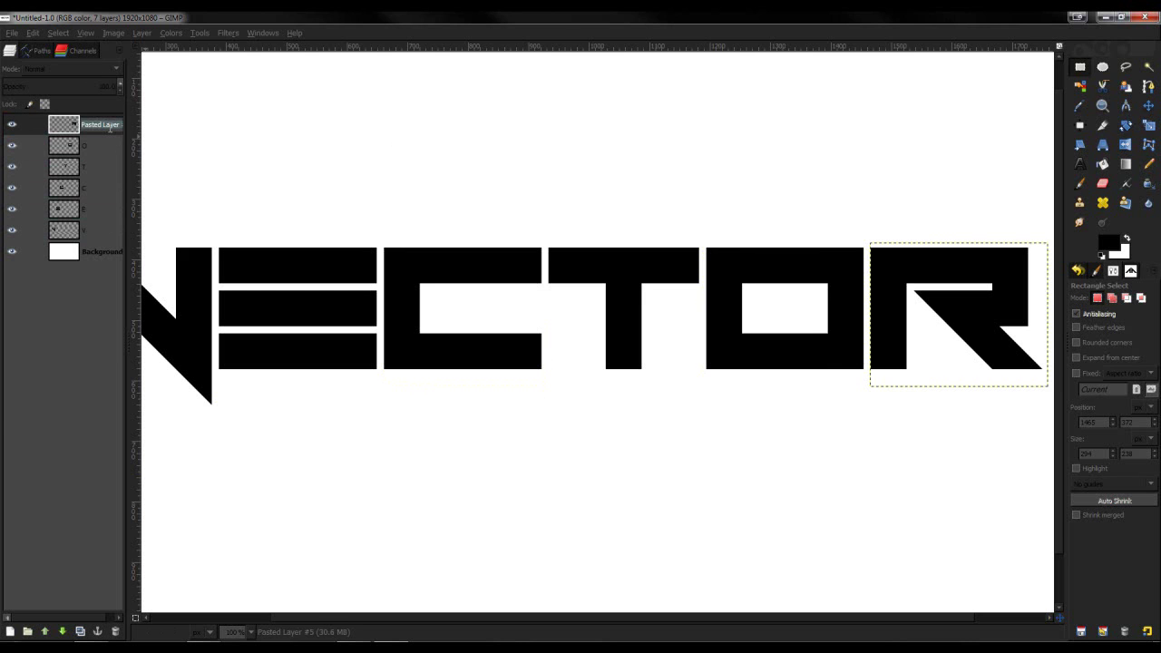
text(R)
key(Return)
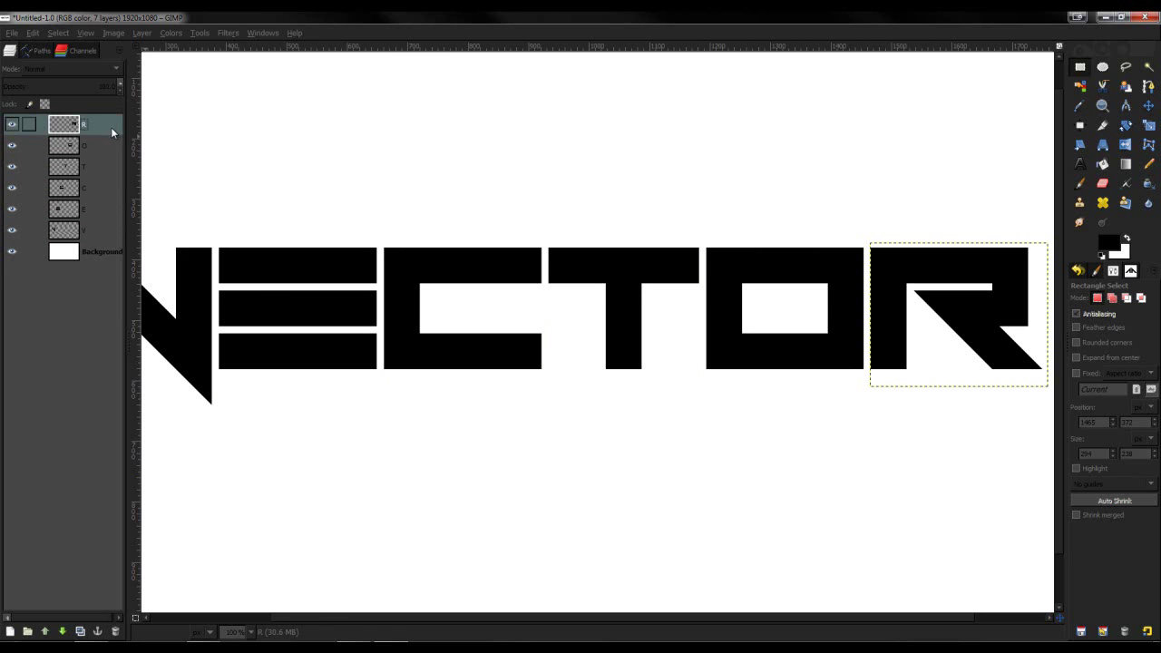
Nudge the V letter layer up three pixels, then back down one.
scroll(171, 419, down, 1)
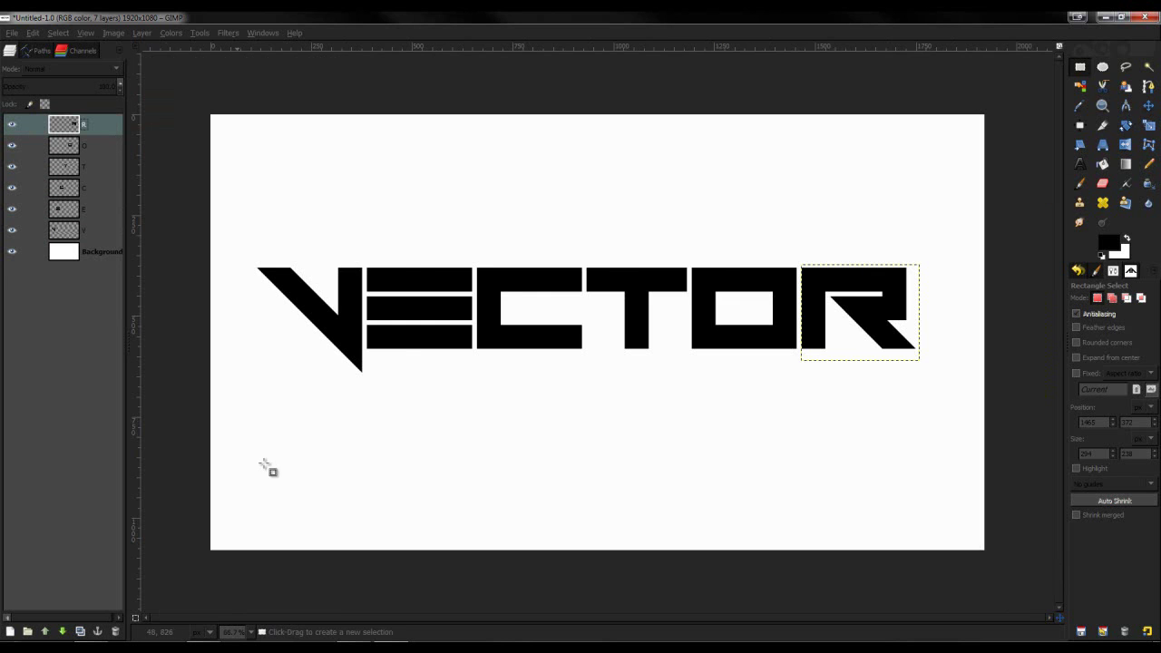
scroll(285, 456, up, 1)
scroll(376, 199, up, 1)
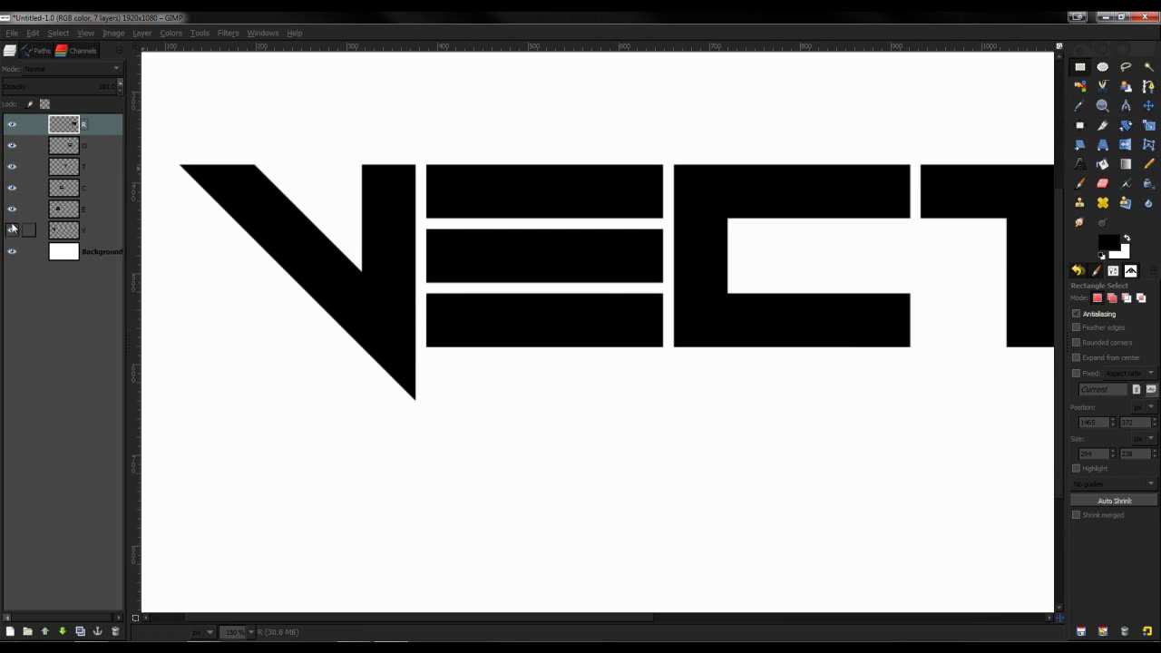
click(81, 231)
click(1148, 105)
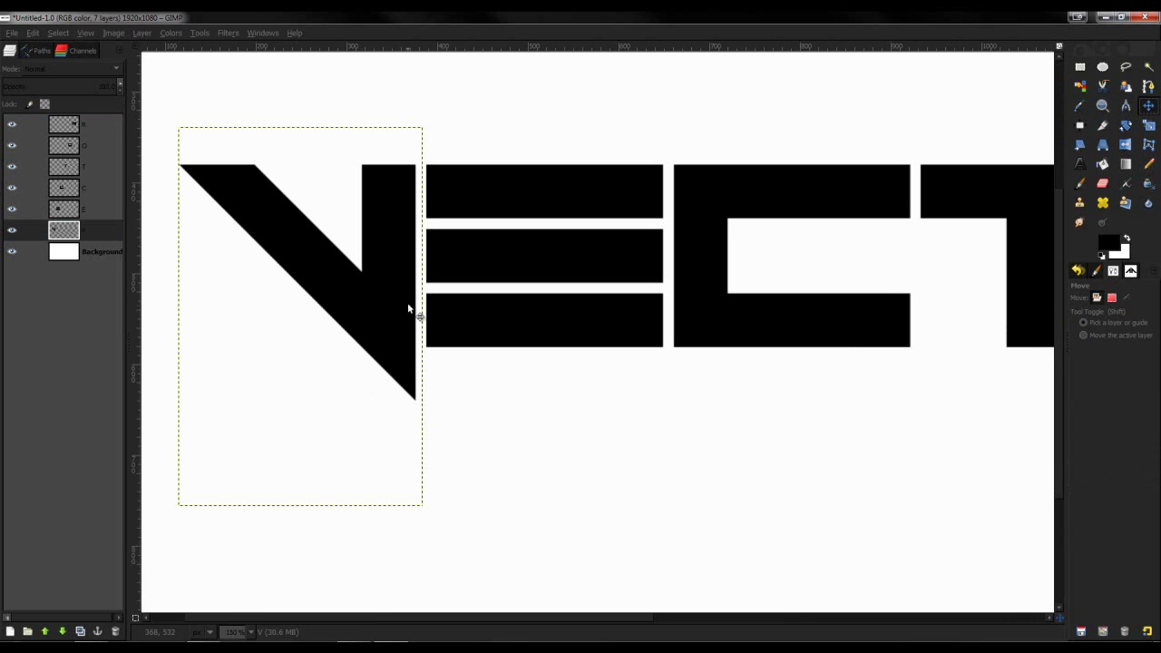
drag(407, 308, 406, 308)
key(Up)
key(Up)
key(Up)
key(Up)
key(Up)
key(Up)
key(Up)
key(Up)
key(Up)
key(Up)
key(Up)
key(Up)
key(Up)
key(Up)
key(Up)
key(Up)
key(Up)
key(Up)
key(Up)
key(Up)
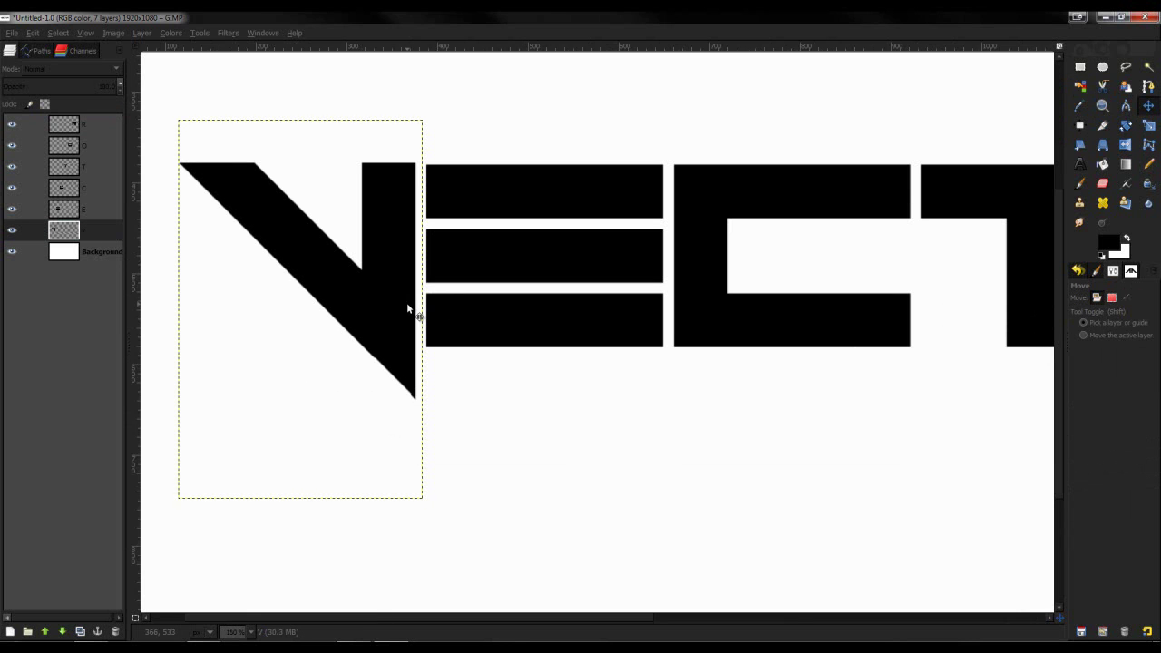
key(Up)
key(Up)
key(Up)
key(Up)
key(Up)
key(Up)
key(Up)
key(Up)
key(Up)
key(Up)
key(Up)
key(Up)
key(Up)
key(Up)
key(Up)
key(Up)
key(Up)
key(Up)
key(Up)
key(Up)
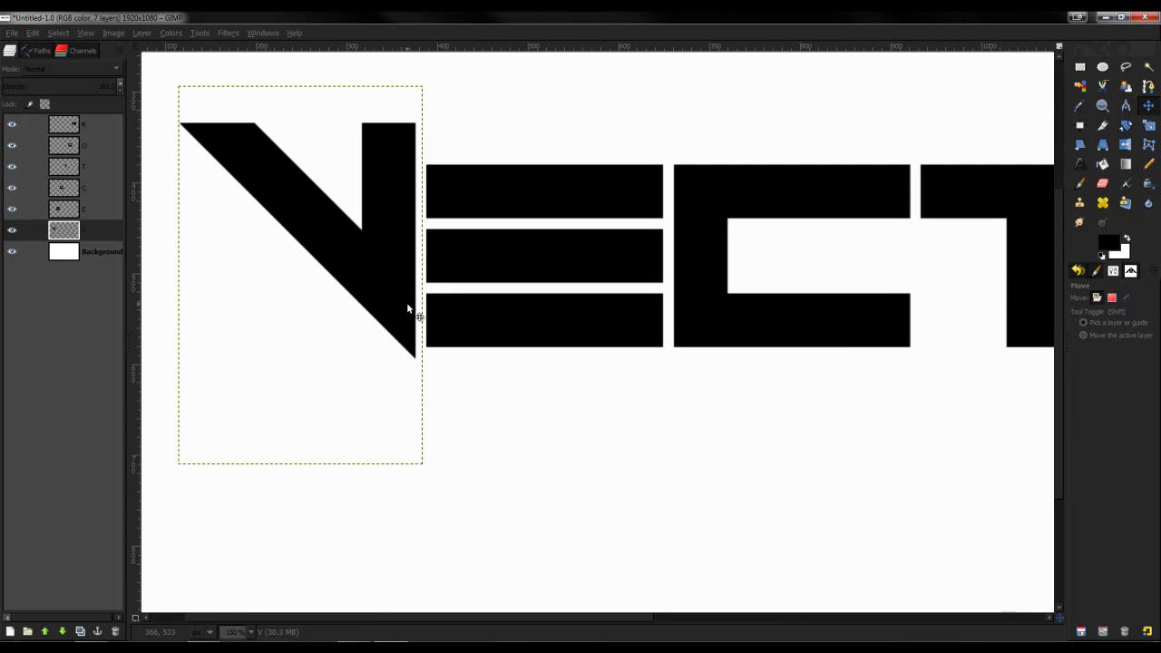
key(Up)
key(Up)
key(Up)
key(Up)
key(Up)
key(Up)
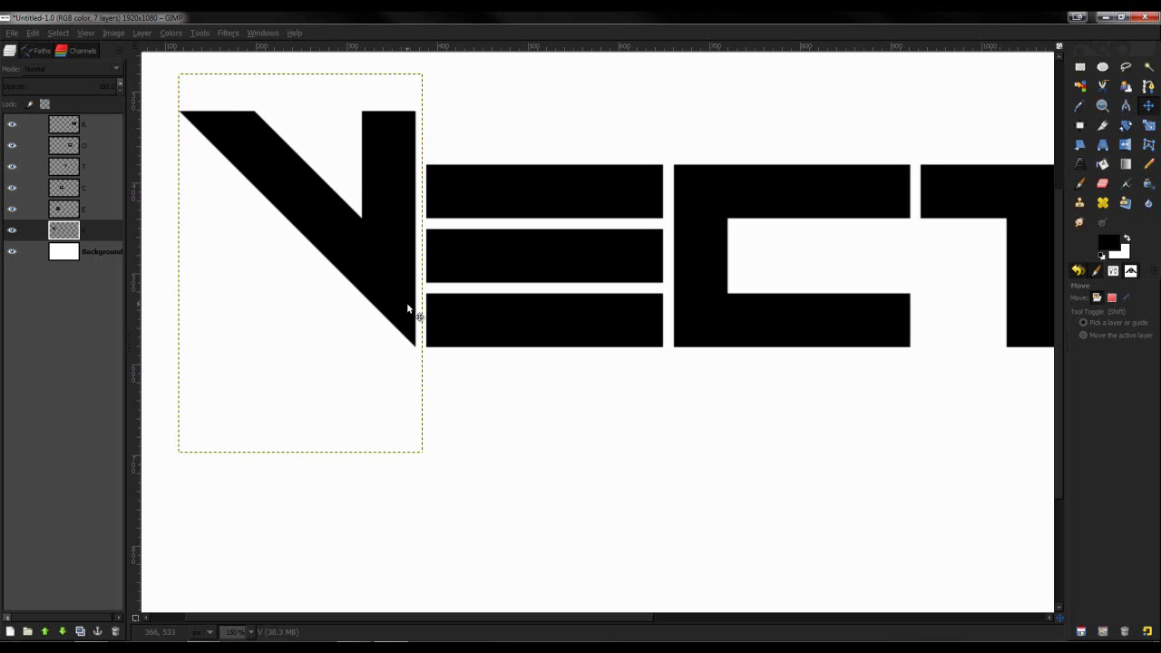
key(Down)
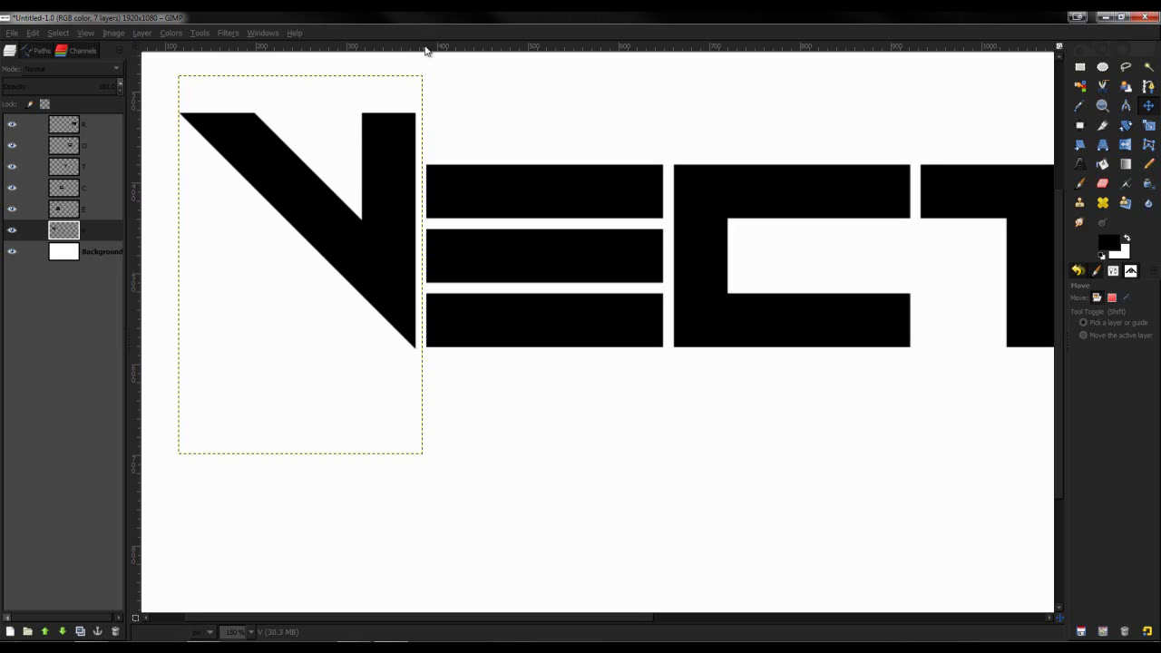
Drag a horizontal guide down to the letters' bottom edge.
drag(428, 47, 426, 353)
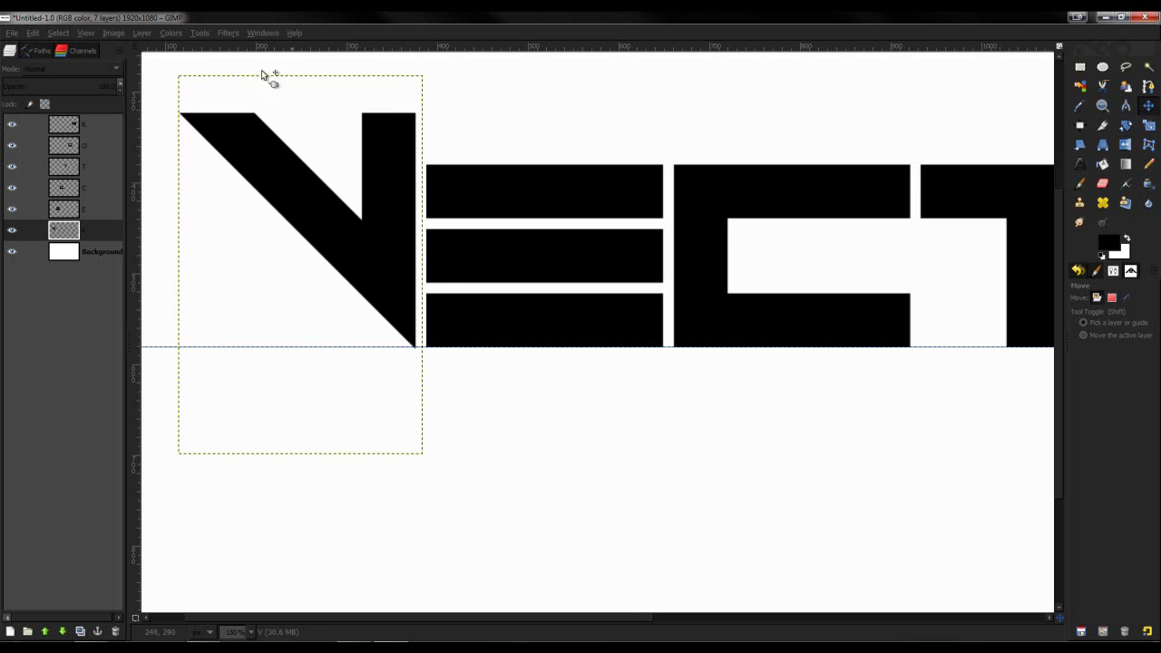
ctrl+scroll(382, 307, up, 1)
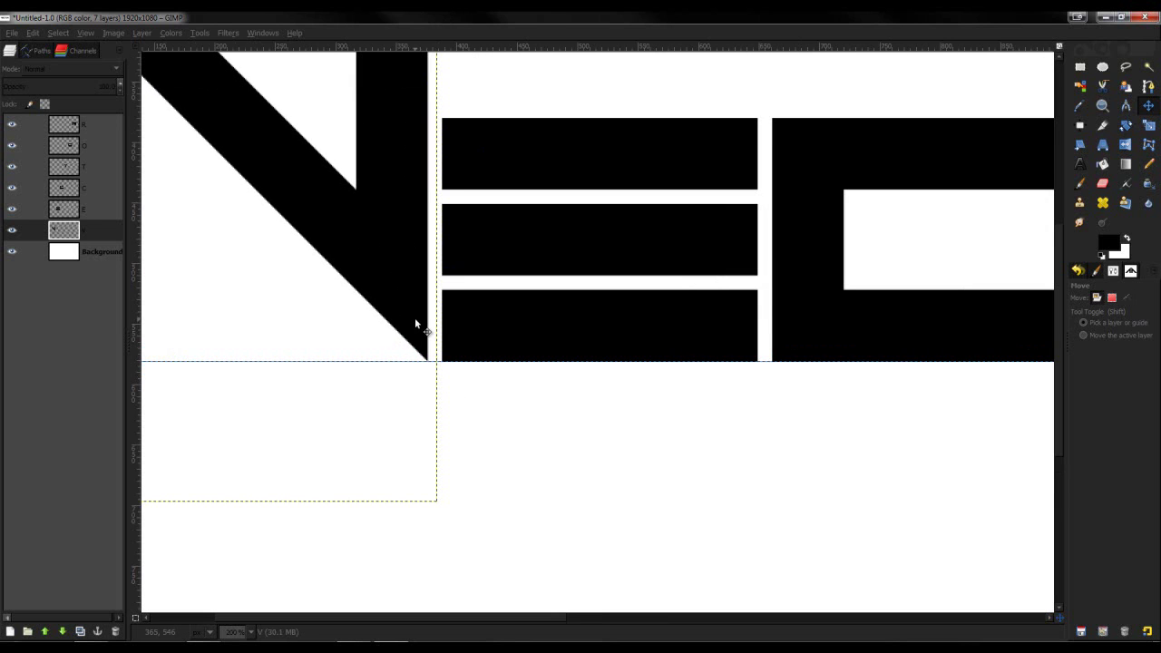
scroll(454, 298, up, 5)
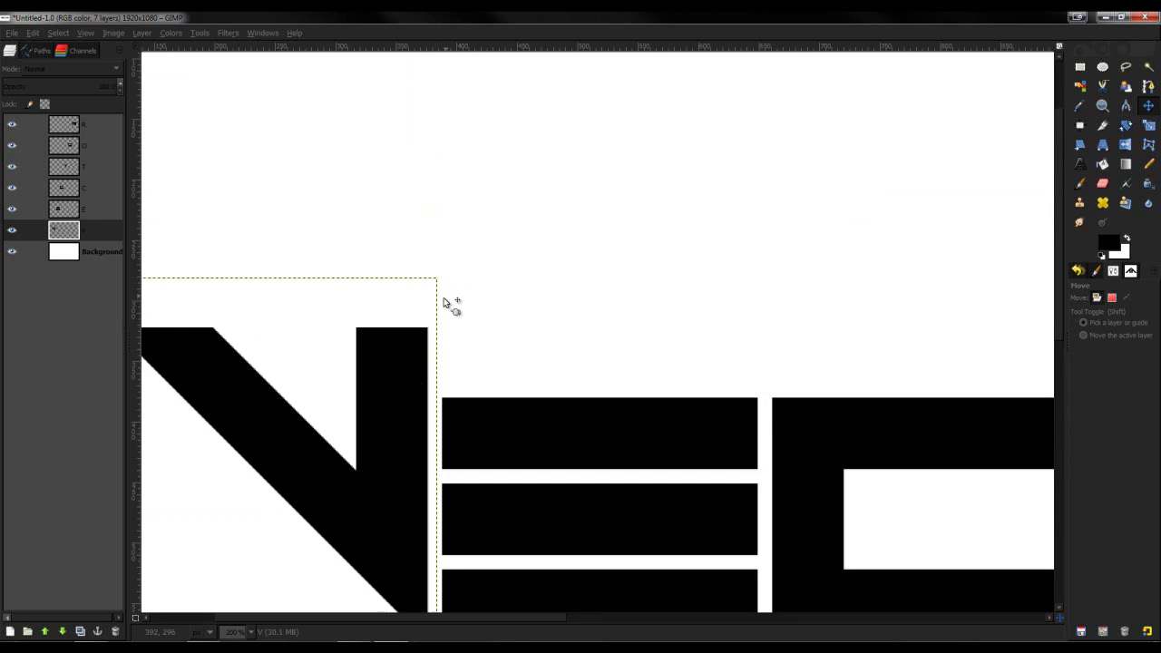
scroll(444, 303, down, 2)
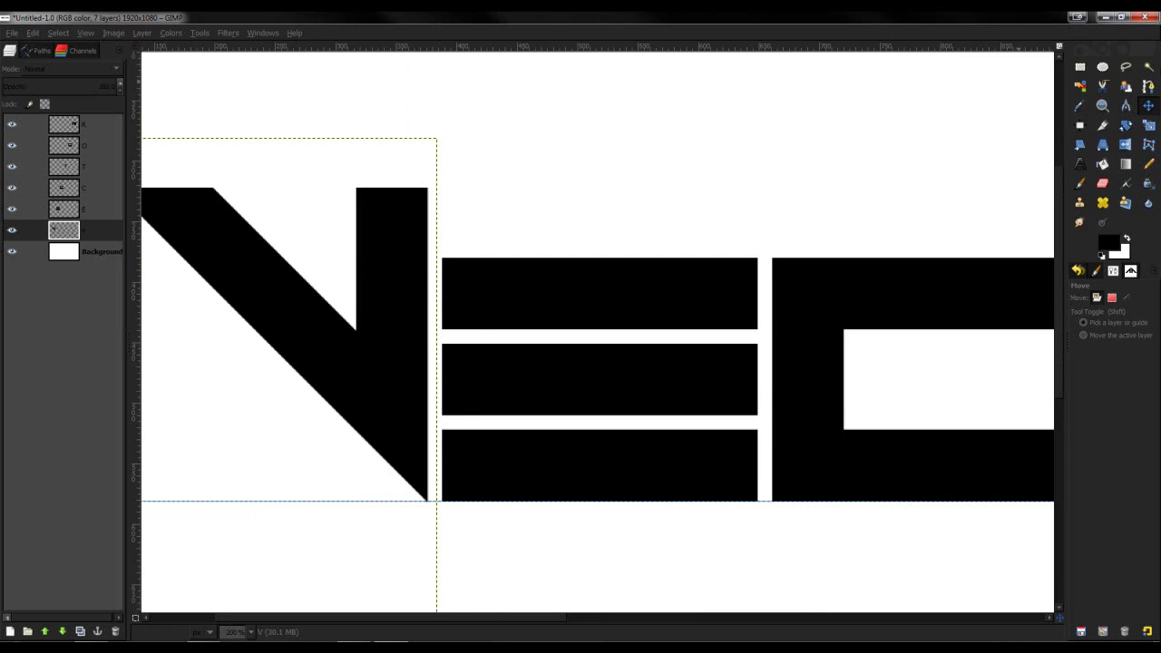
Try clearing the top strip of the V, then undo the cuts to keep it intact.
click(1079, 66)
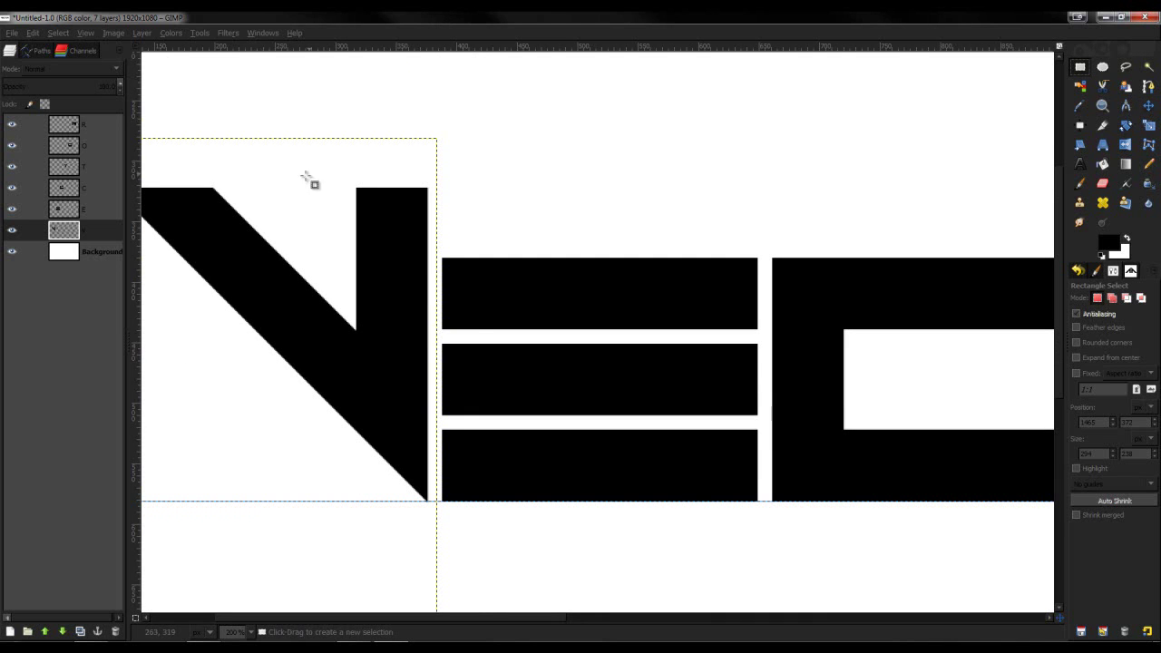
drag(327, 163, 475, 256)
key(Delete)
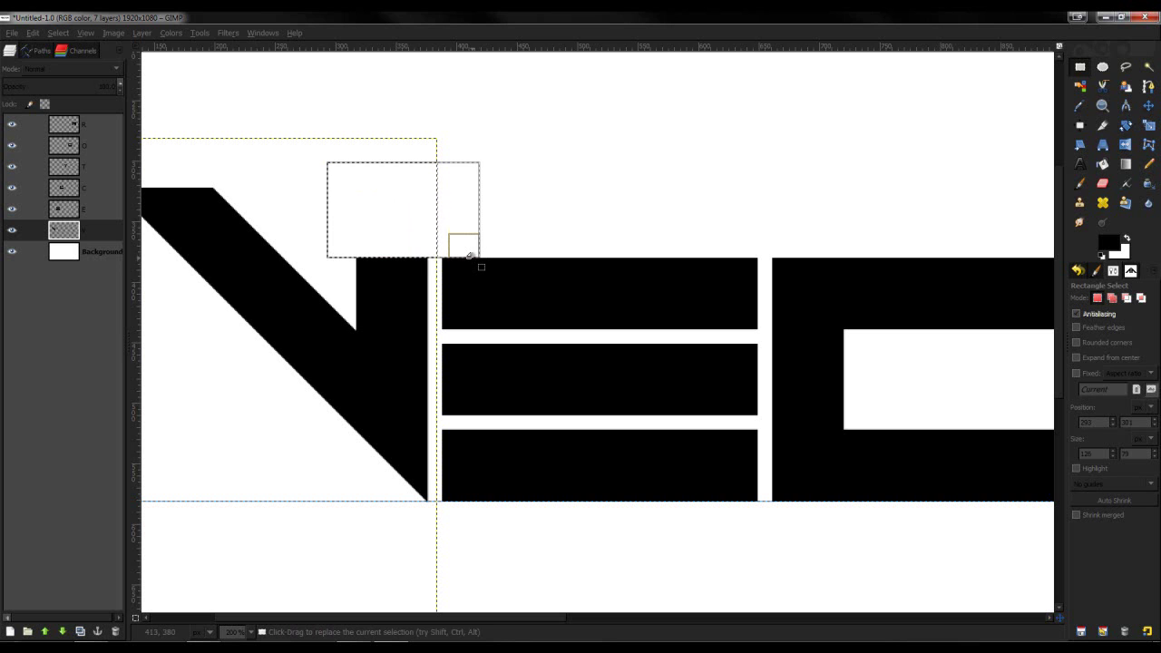
key(ctrl+z)
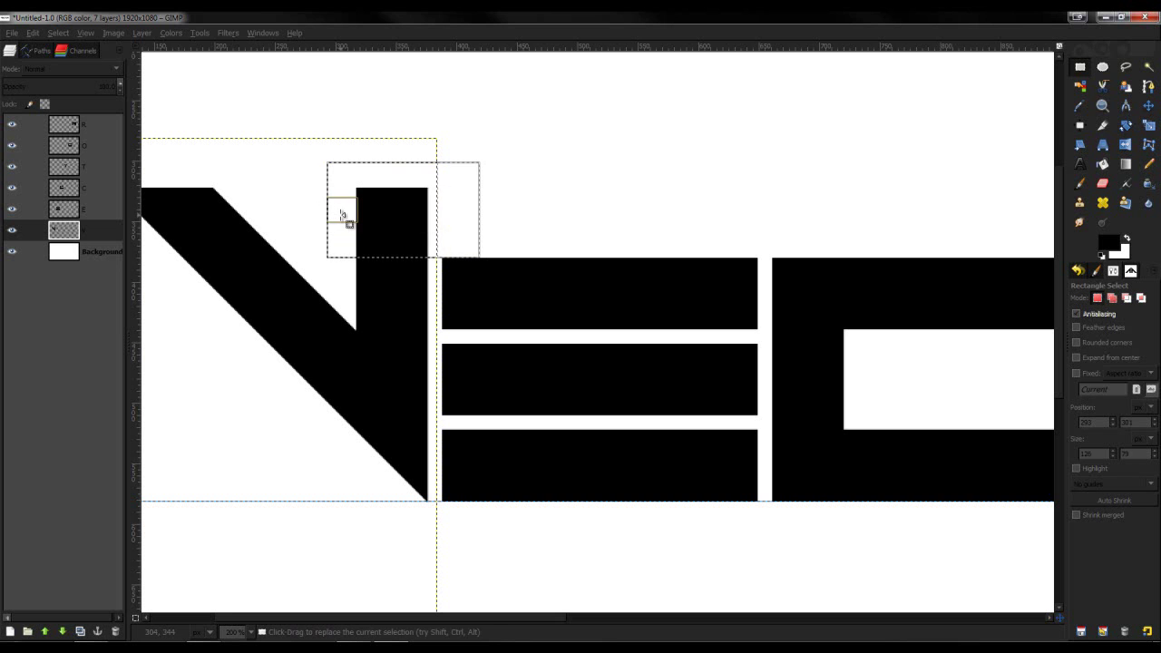
drag(344, 218, 155, 200)
key(Delete)
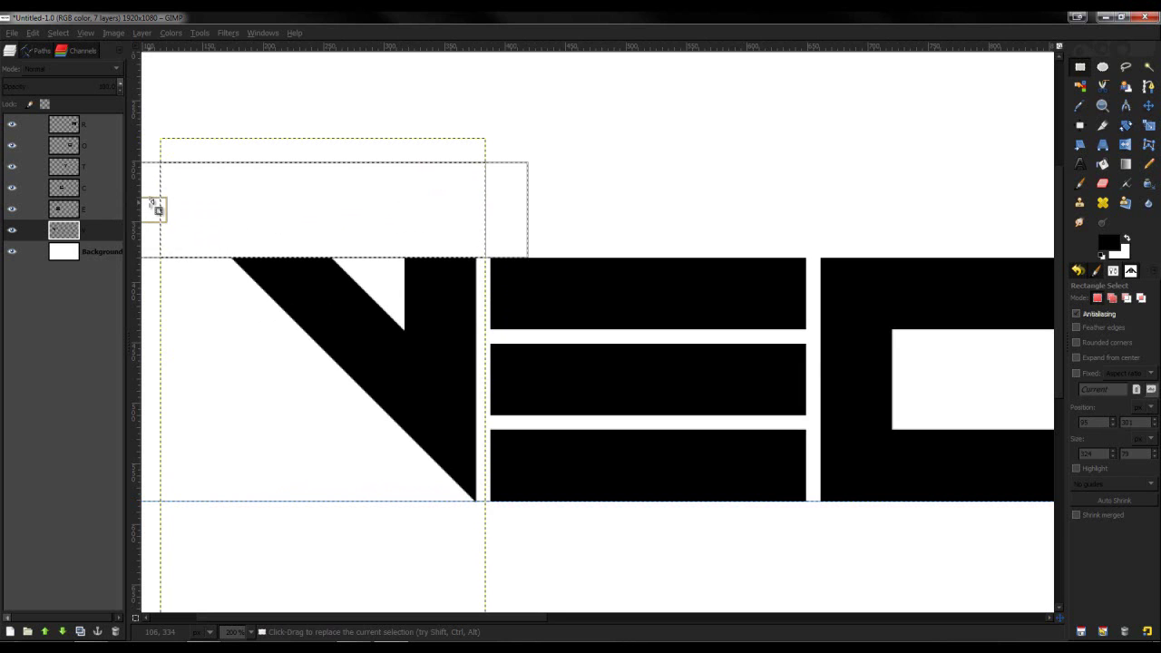
key(ctrl+z)
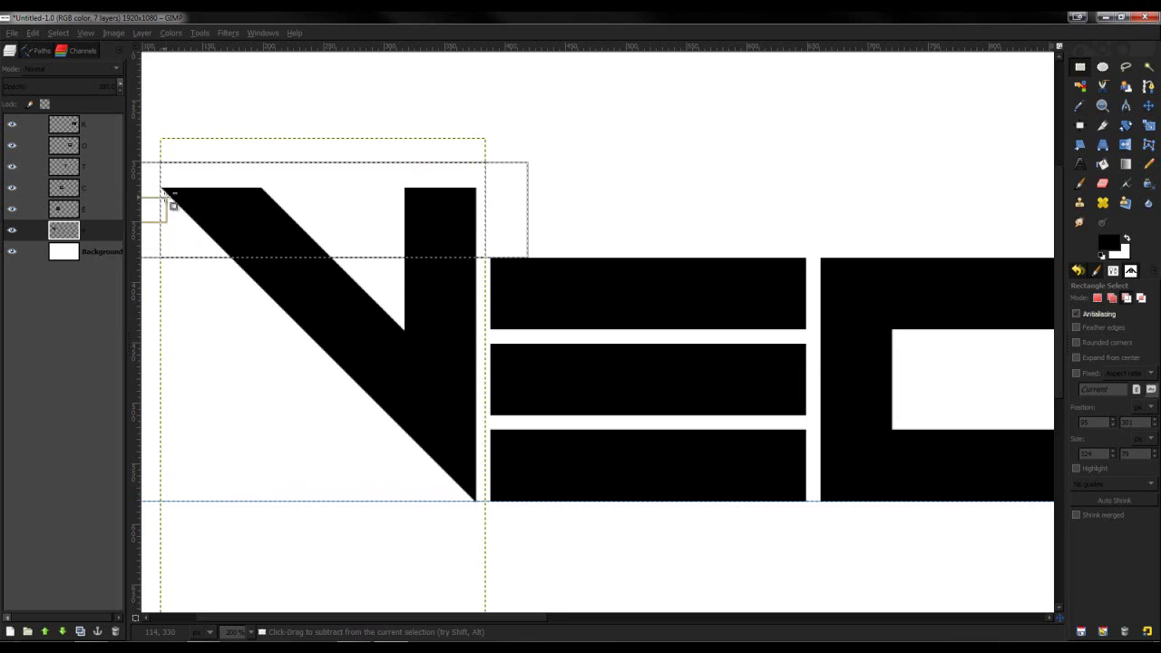
click(1148, 105)
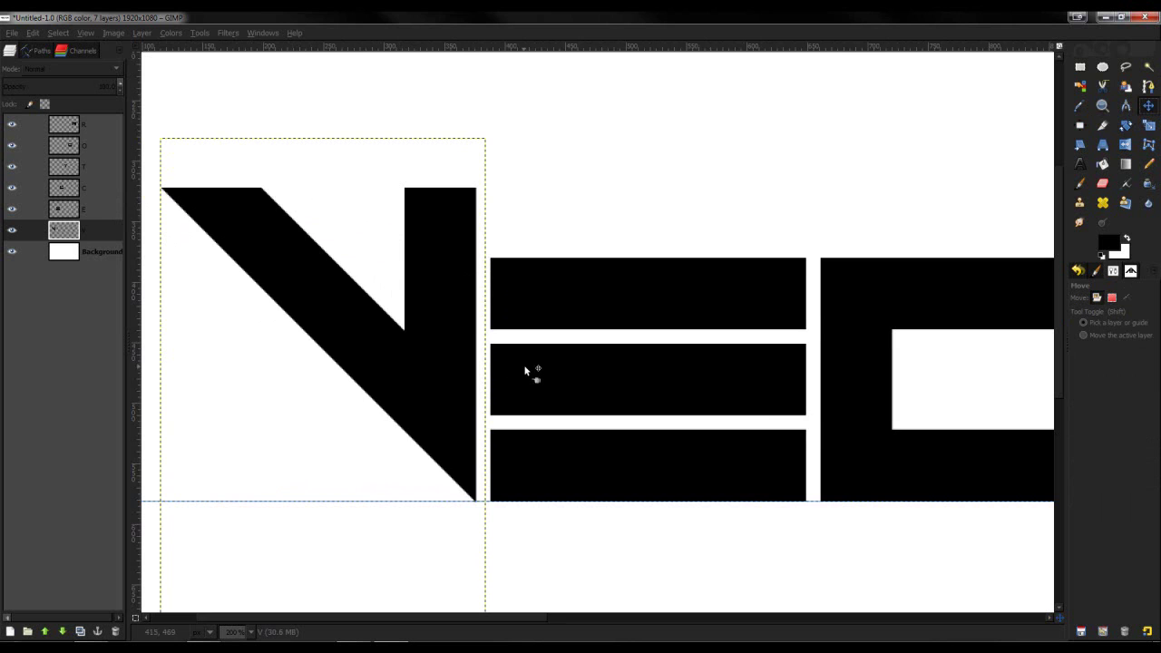
scroll(524, 364, down, 1)
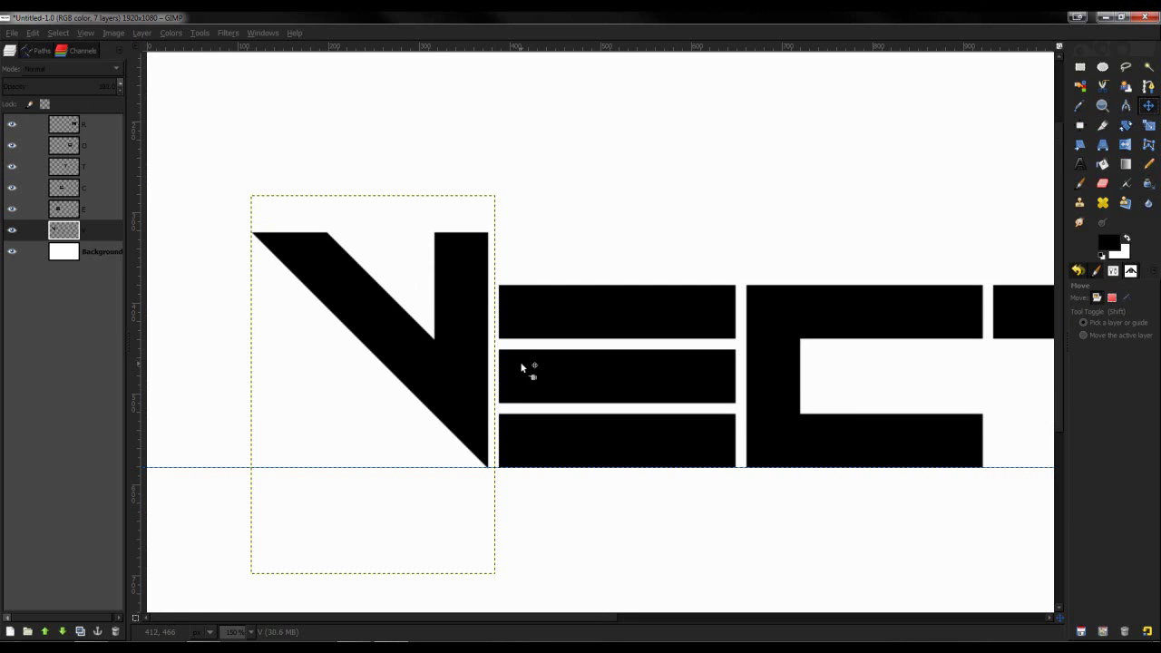
Lower the V to match the E's top and nudge the E one pixel closer to it.
key(shift+Down)
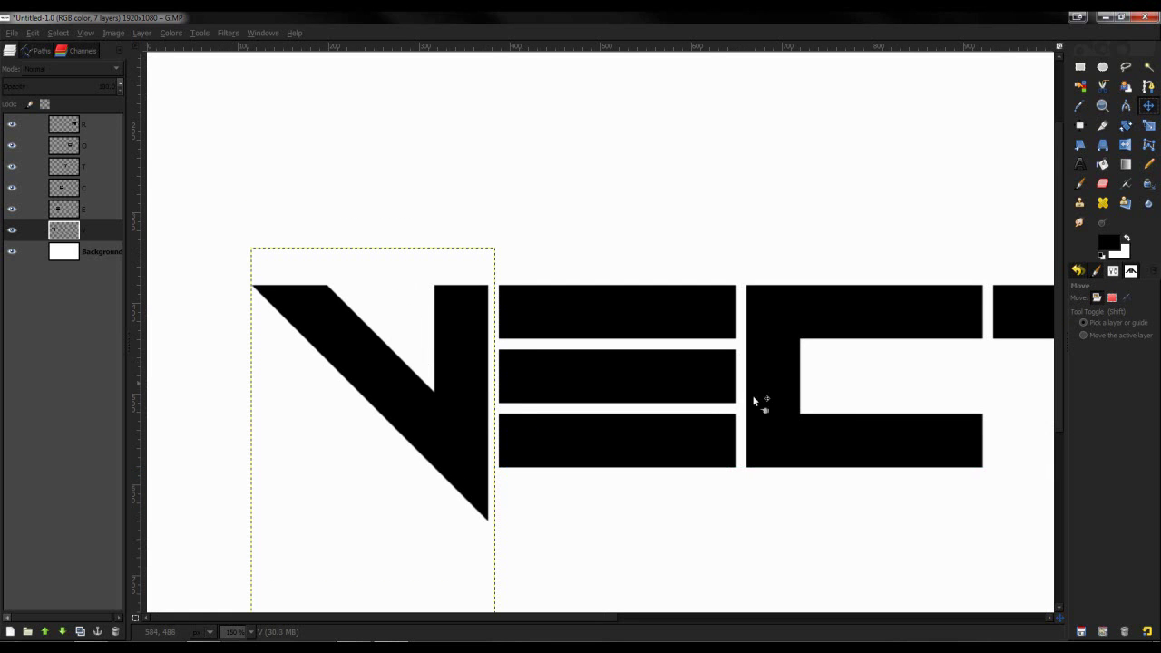
click(64, 209)
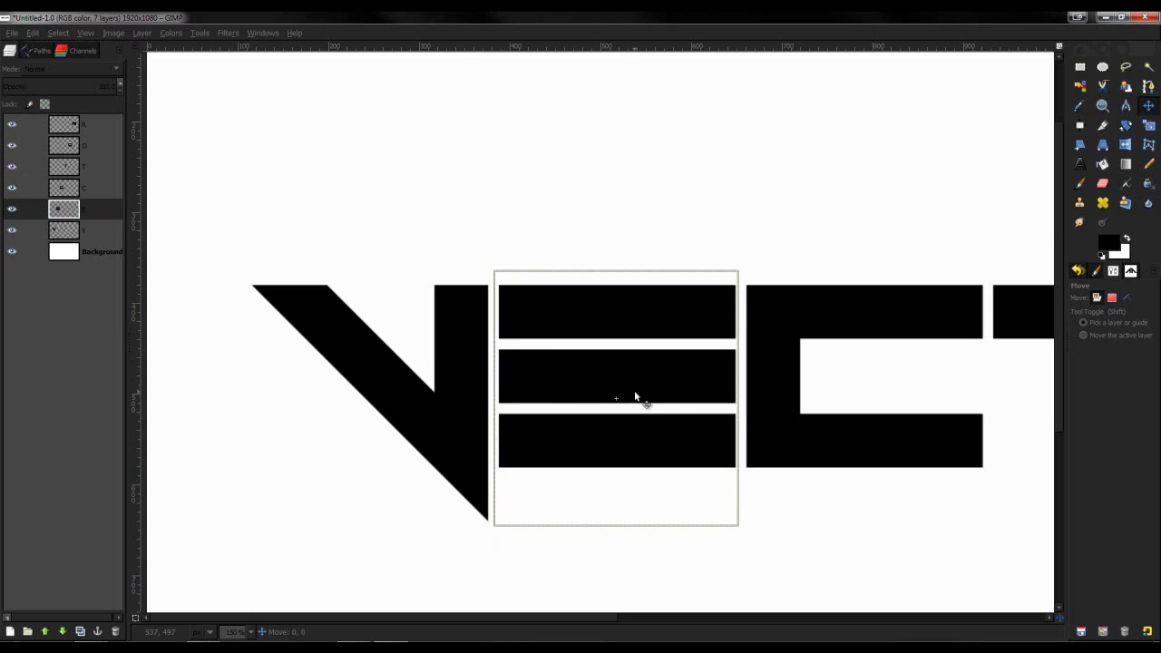
key(Left)
key(Left)
key(Left)
key(Left)
key(Left)
key(Left)
key(Left)
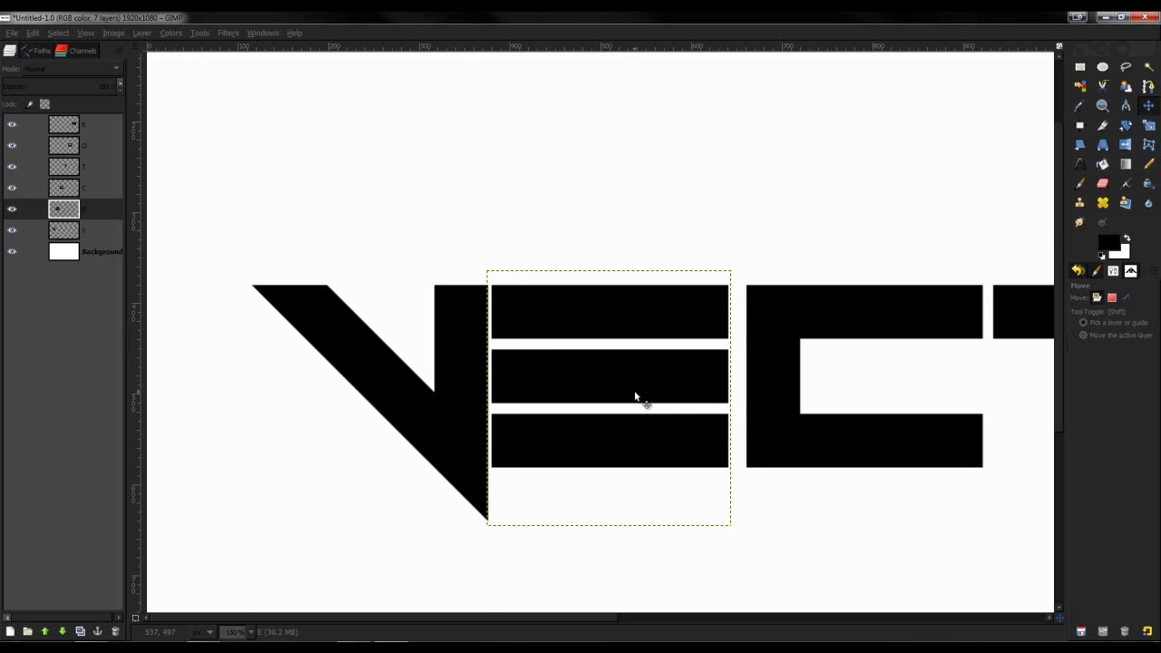
key(Left)
key(Left)
key(Left)
key(Left)
key(Right)
key(Right)
key(Right)
key(Right)
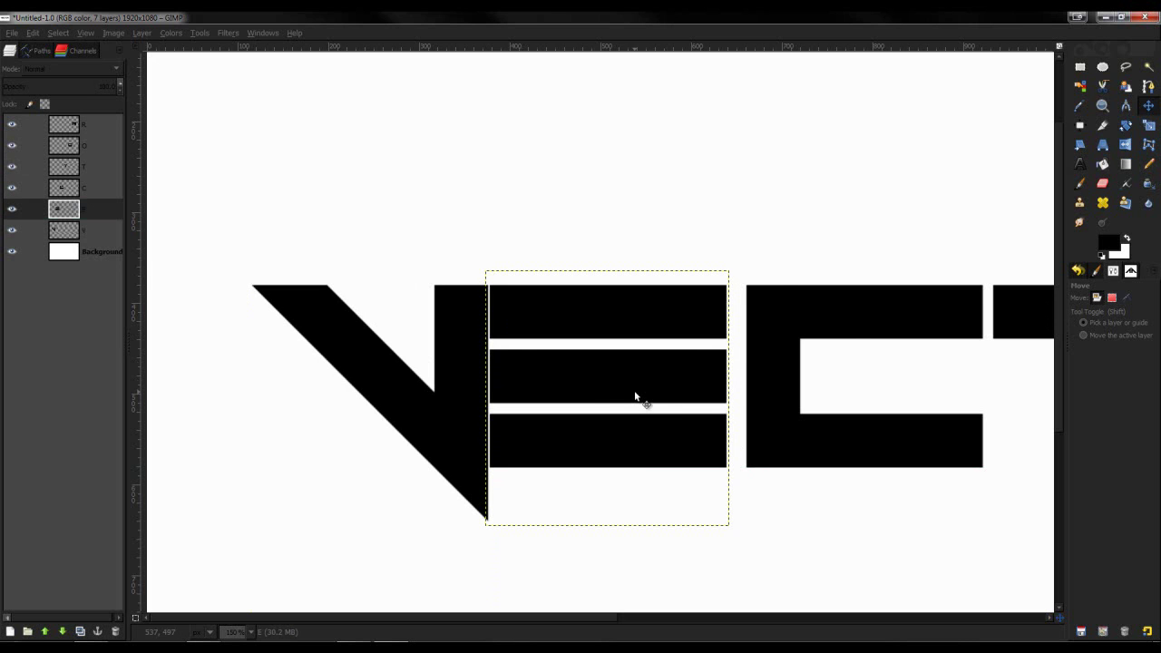
scroll(639, 418, up, 1)
scroll(756, 362, up, 1)
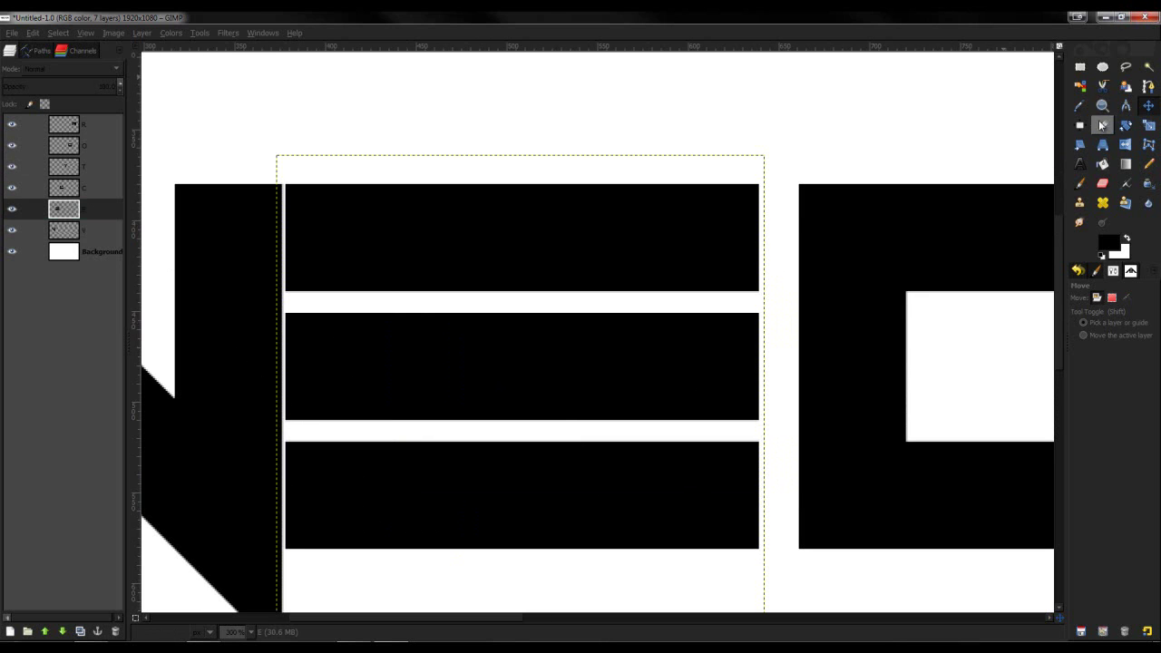
Trim the right ends of the E's three bars, shortening the middle bar further, then deselect.
click(1079, 67)
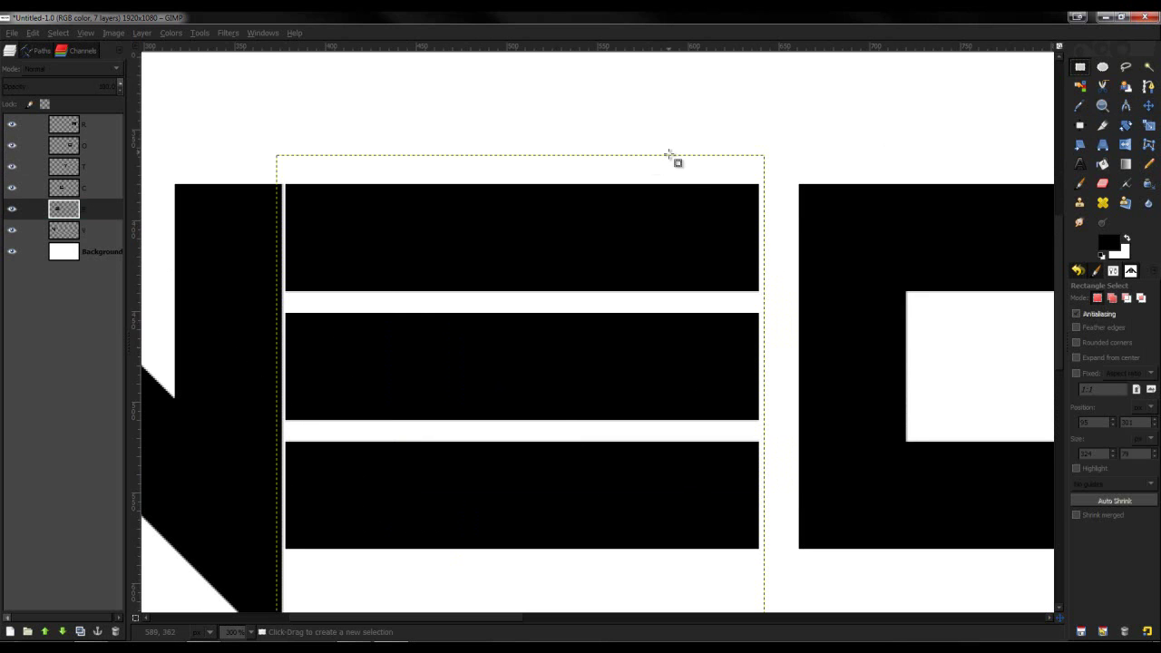
drag(672, 156, 764, 557)
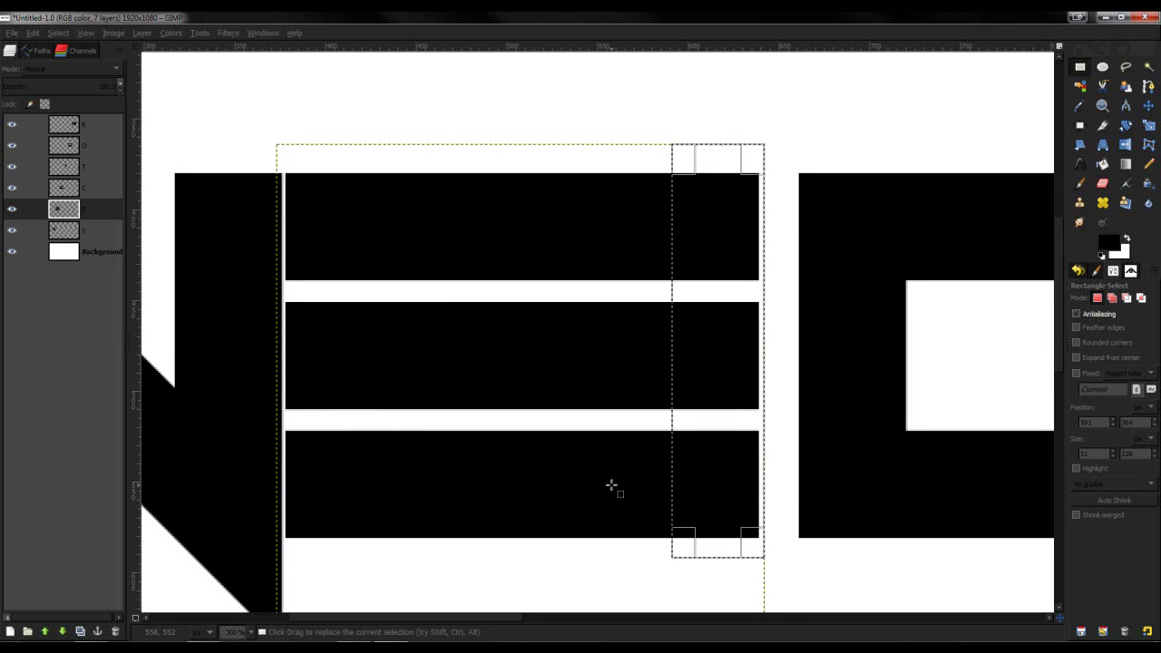
key(Delete)
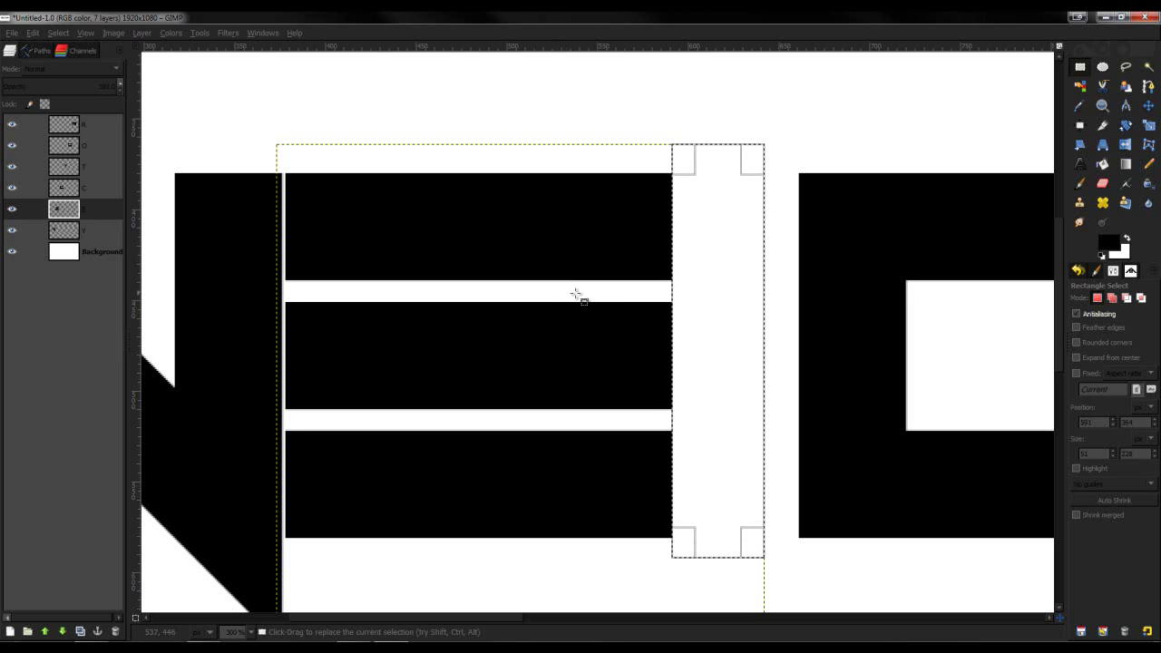
drag(580, 291, 691, 421)
key(Delete)
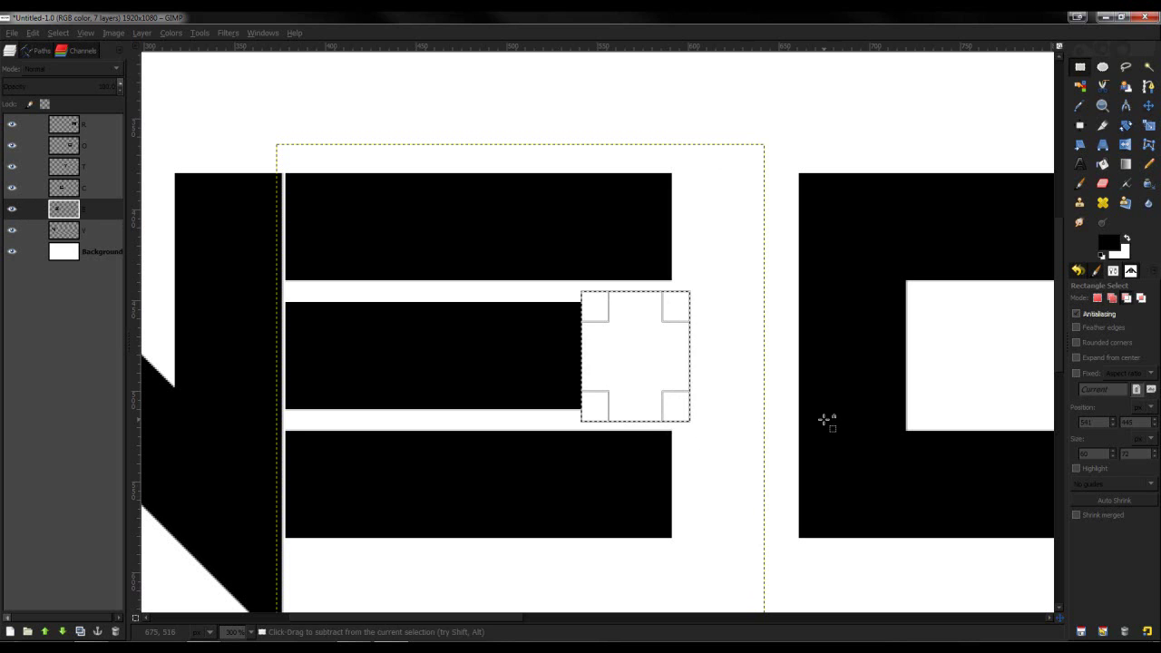
key(ctrl+shift+a)
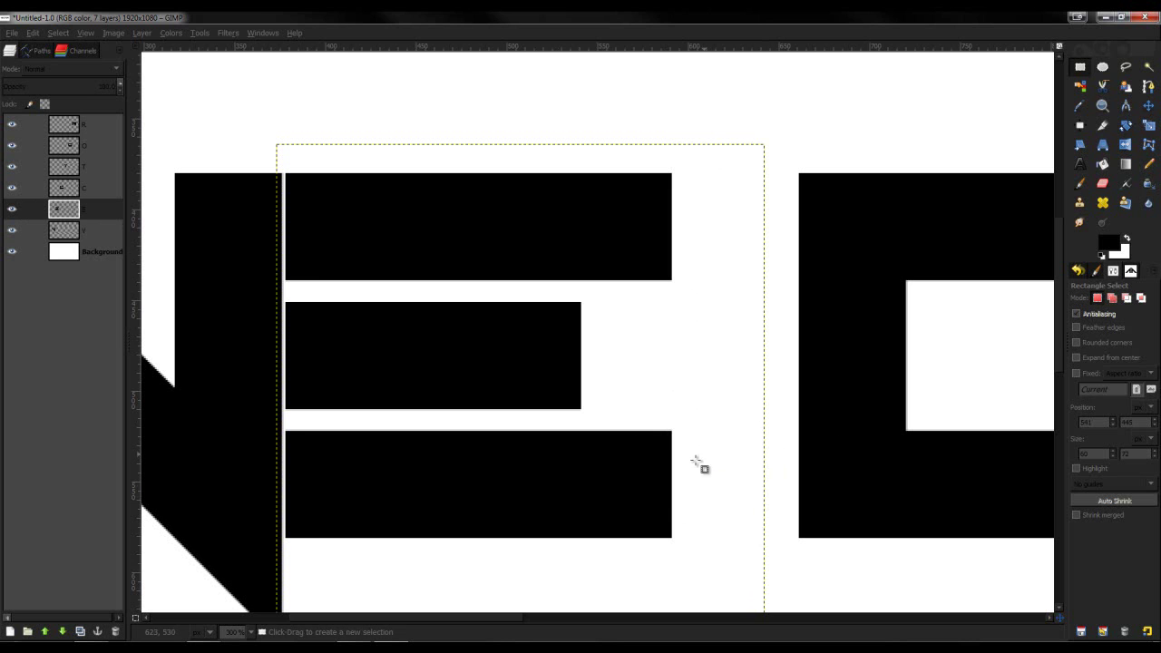
drag(500, 624, 580, 624)
Test-nudge the E layer left and right, returning it to its previous spot.
click(1148, 106)
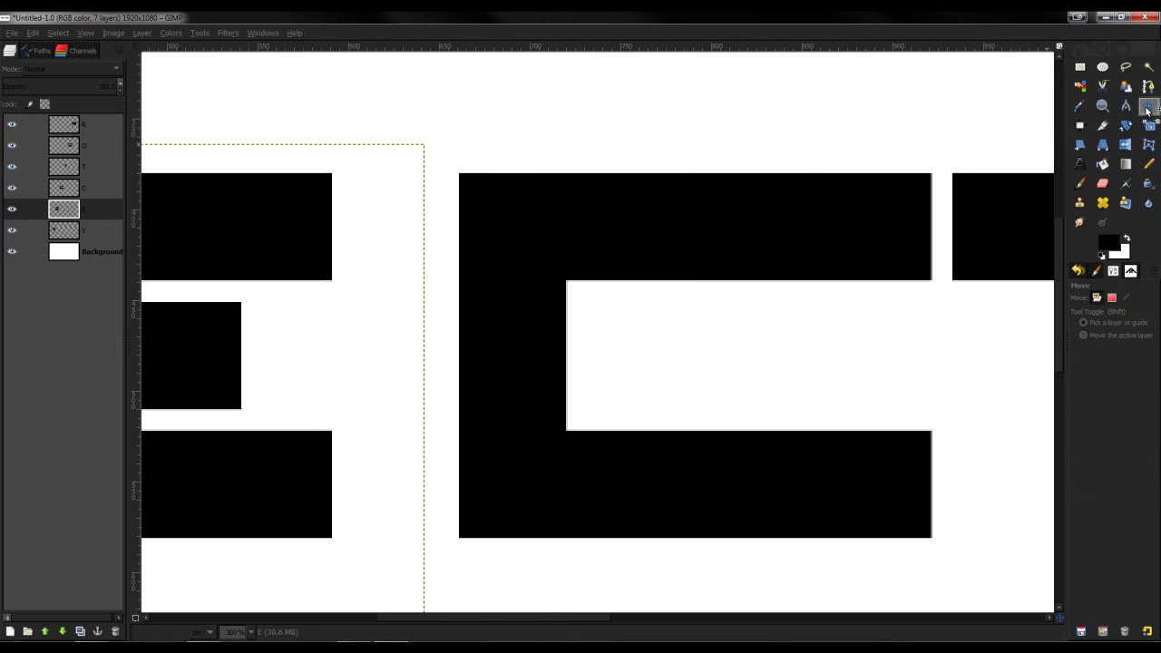
key(Left)
key(Left)
key(Left)
key(Left)
key(Left)
key(Left)
key(Left)
key(Left)
key(Left)
key(Left)
key(Left)
key(Left)
key(Left)
key(Left)
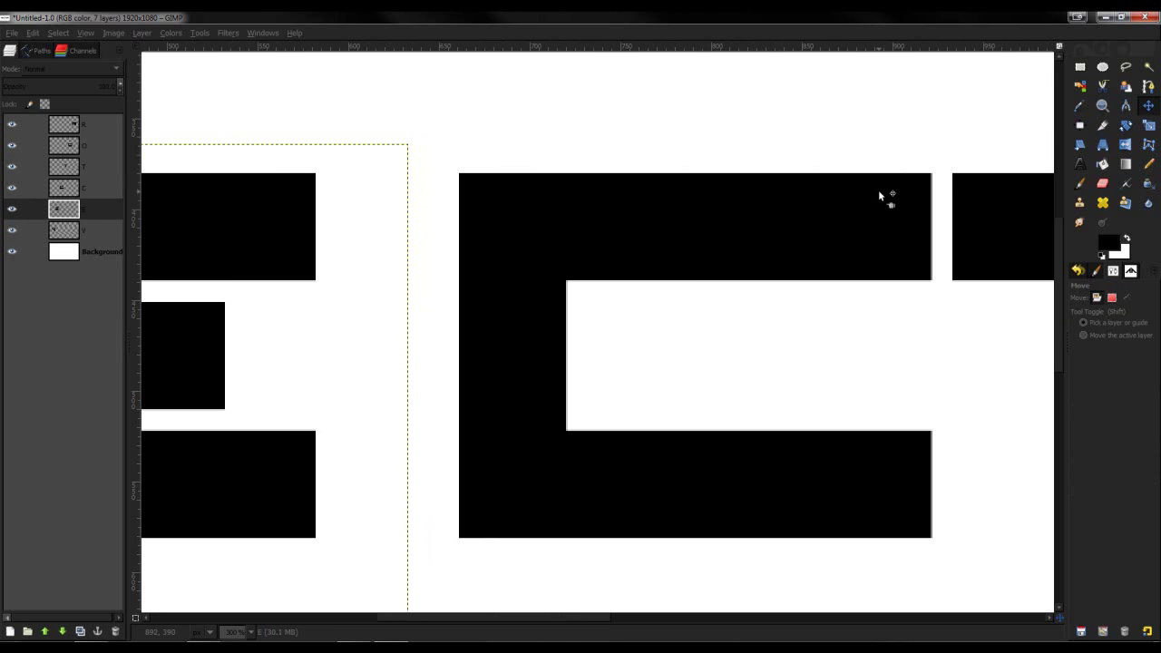
key(Right)
key(Right)
key(Right)
key(Right)
key(shift+Right)
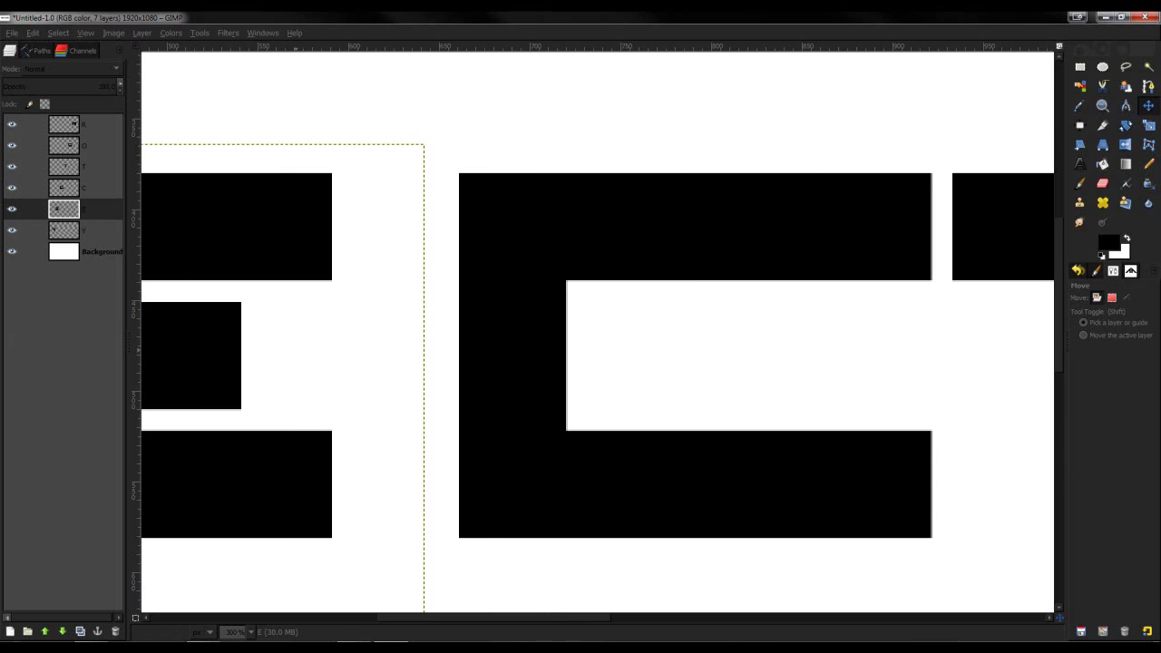
Make the C layer active and nudge it two steps left toward the E.
click(66, 185)
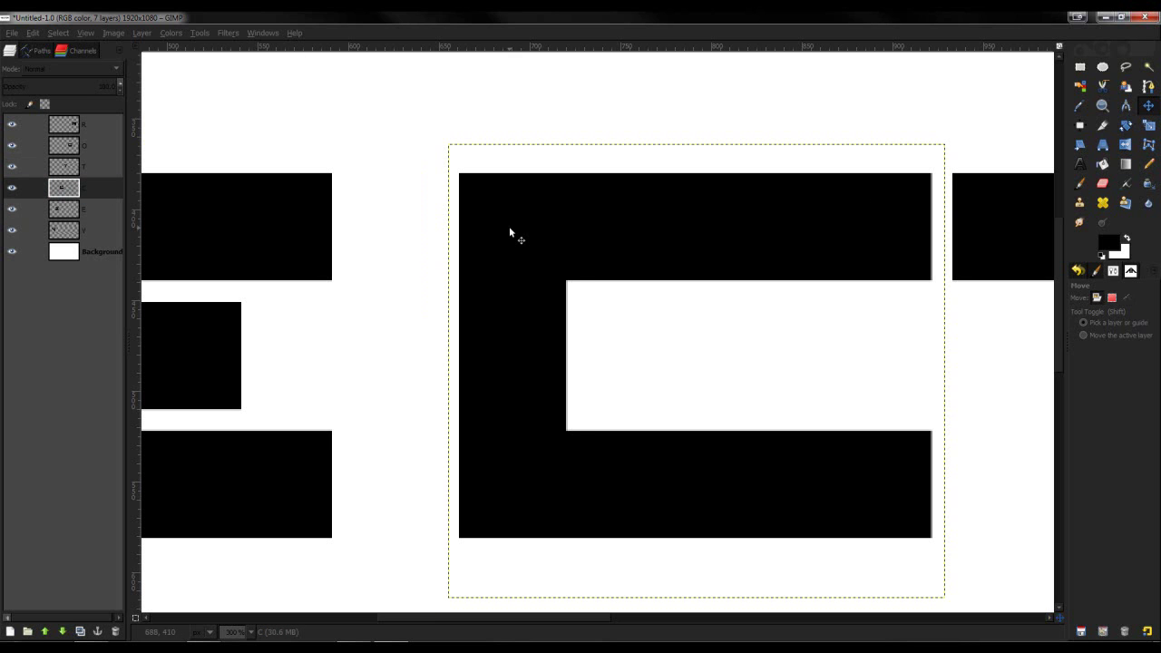
key(Left)
key(Left)
key(Left)
key(Left)
key(Left)
key(Left)
key(Left)
key(Left)
key(Left)
key(Left)
key(Left)
key(Left)
key(Left)
key(Left)
key(Left)
key(Left)
key(Left)
key(Left)
key(Left)
key(Left)
key(Left)
key(Left)
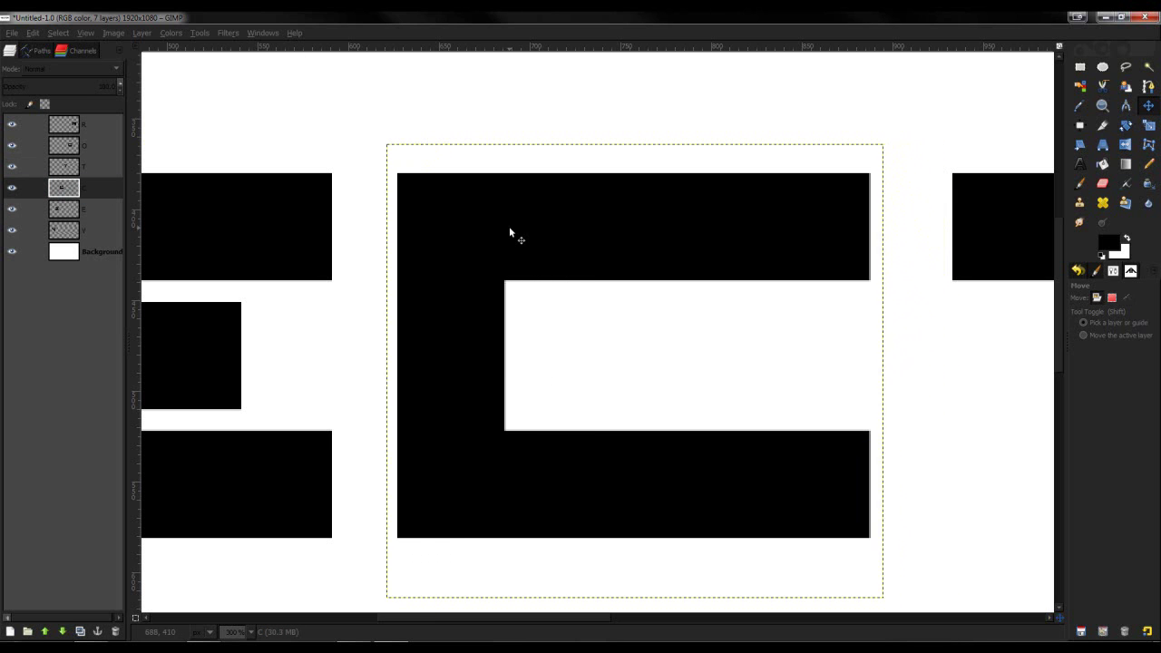
key(Left)
key(Left)
key(Left)
key(Left)
key(Left)
key(Left)
key(Left)
key(Left)
key(Left)
key(Left)
key(Left)
key(Left)
key(Left)
key(Left)
key(Left)
key(Left)
key(Left)
key(Left)
key(Left)
key(Left)
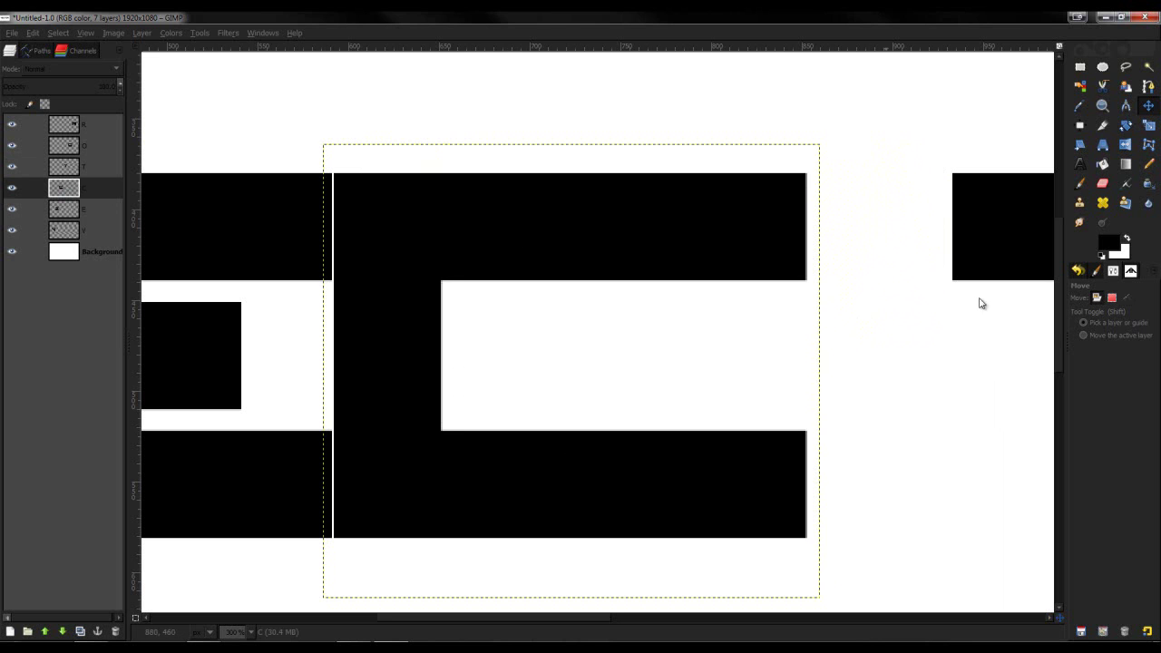
Cut a diagonal corner off the C's top arm with a free-form selection.
click(1126, 66)
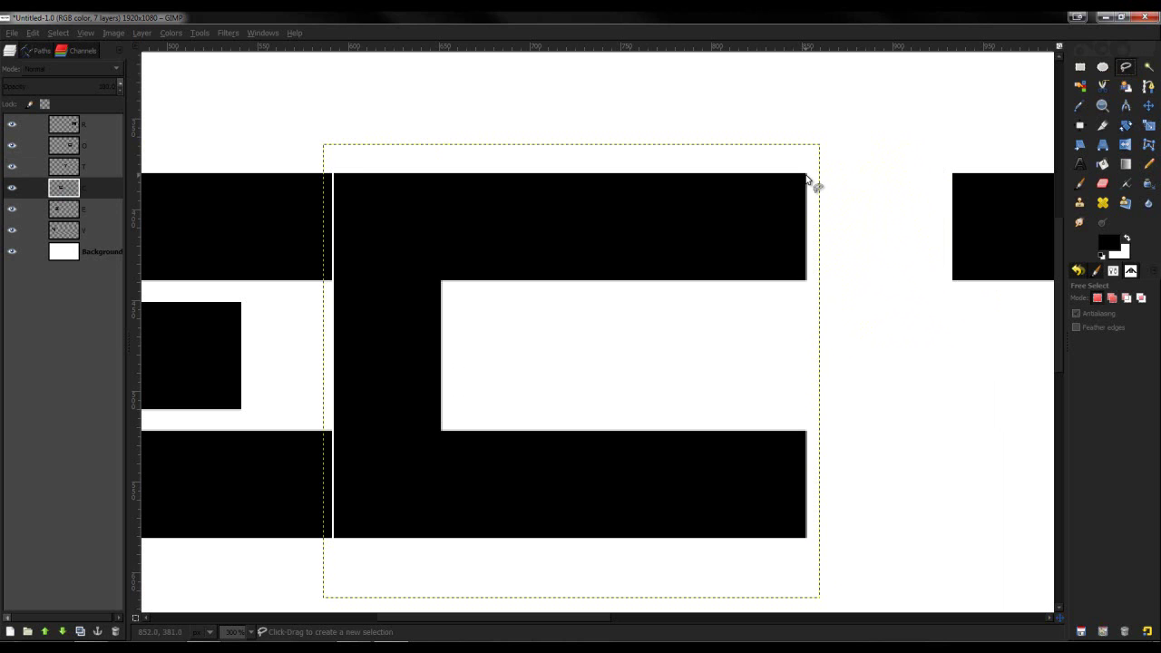
click(805, 174)
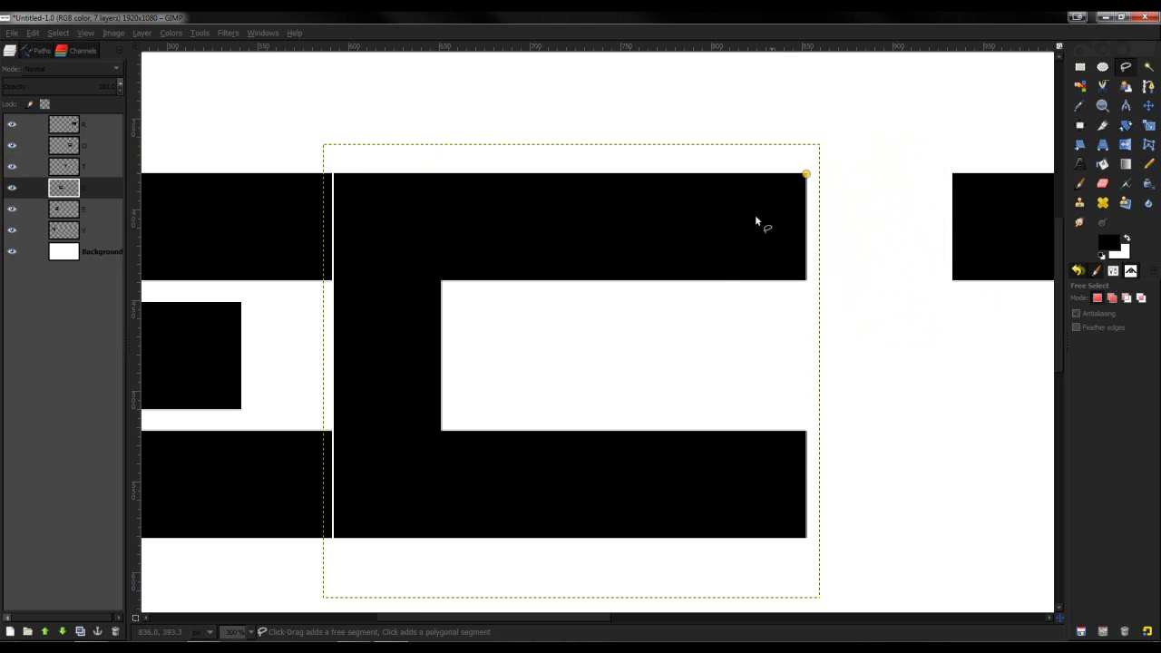
click(697, 283)
click(768, 321)
click(903, 311)
click(808, 176)
key(Delete)
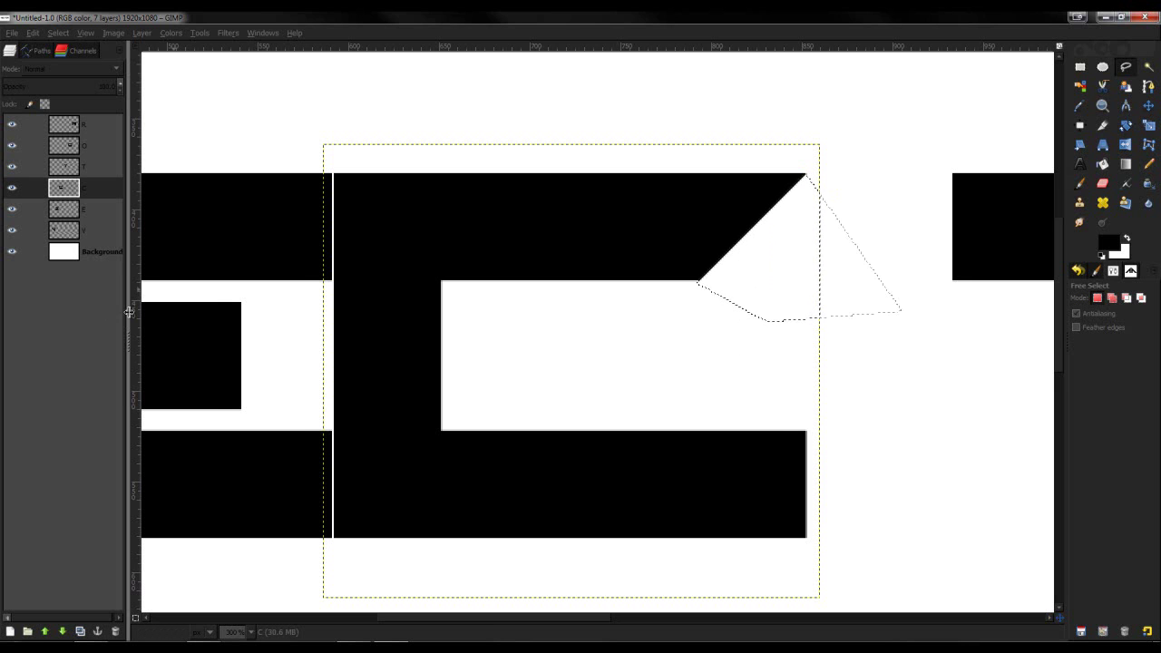
Add a vertical guide at the cut's inner corner, then cut the C's lower arm diagonally to match.
drag(130, 312, 336, 340)
drag(482, 342, 698, 347)
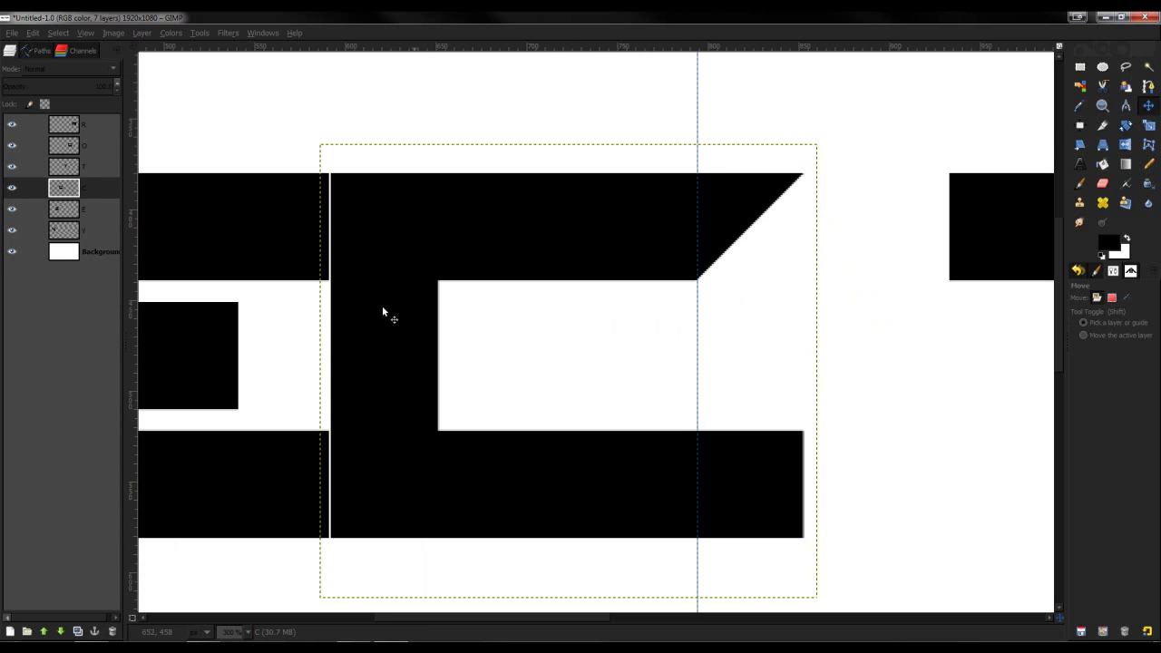
click(1125, 66)
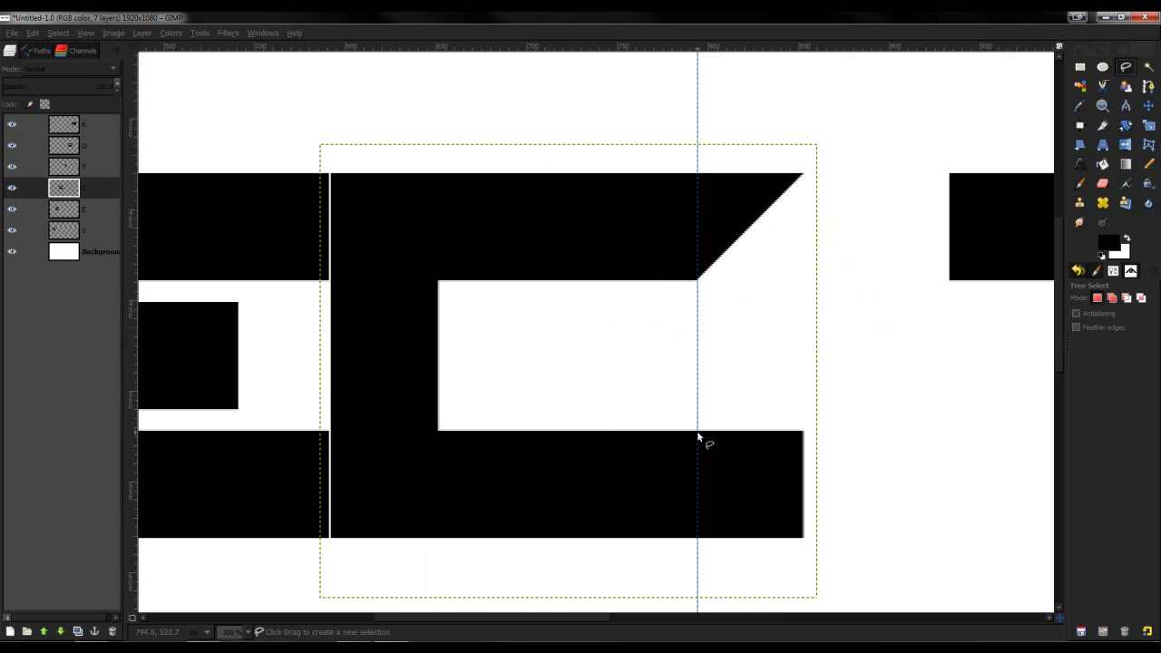
click(804, 539)
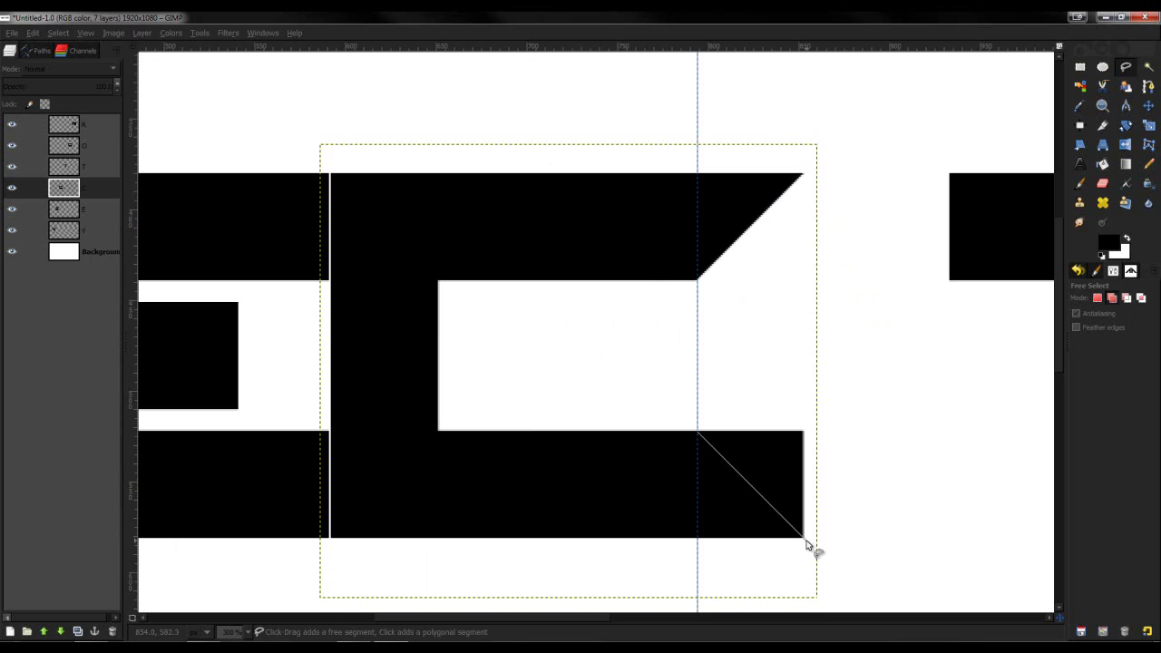
mouse_move(807, 540)
mouse_down()
mouse_move(859, 510)
mouse_move(841, 420)
mouse_up()
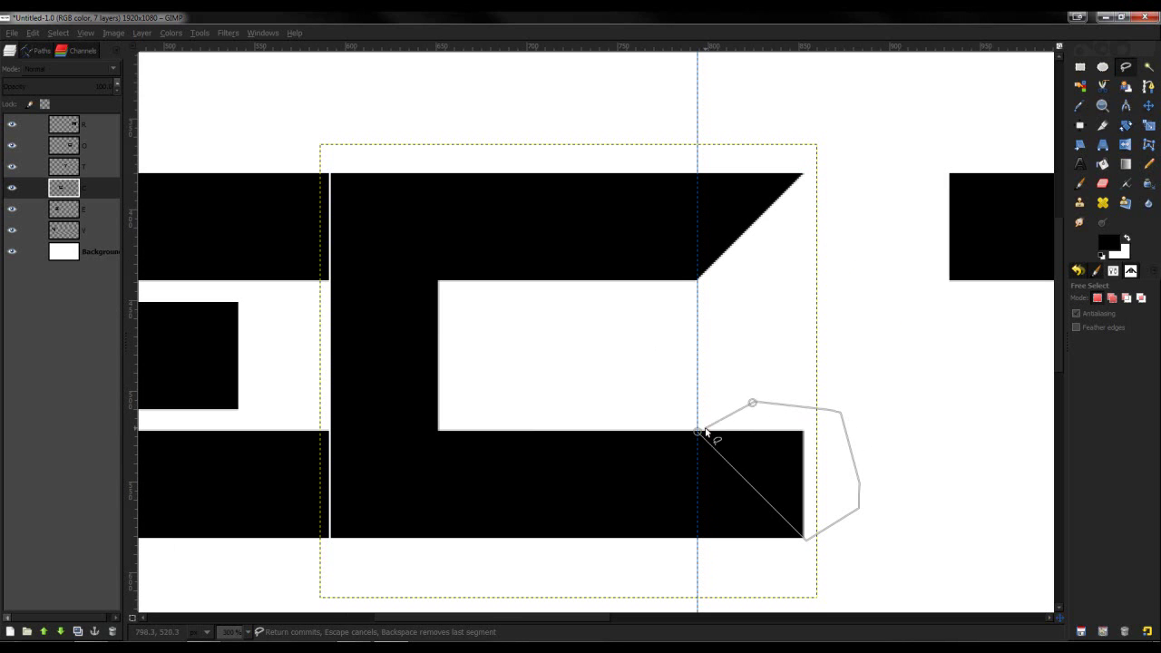
click(699, 434)
key(Delete)
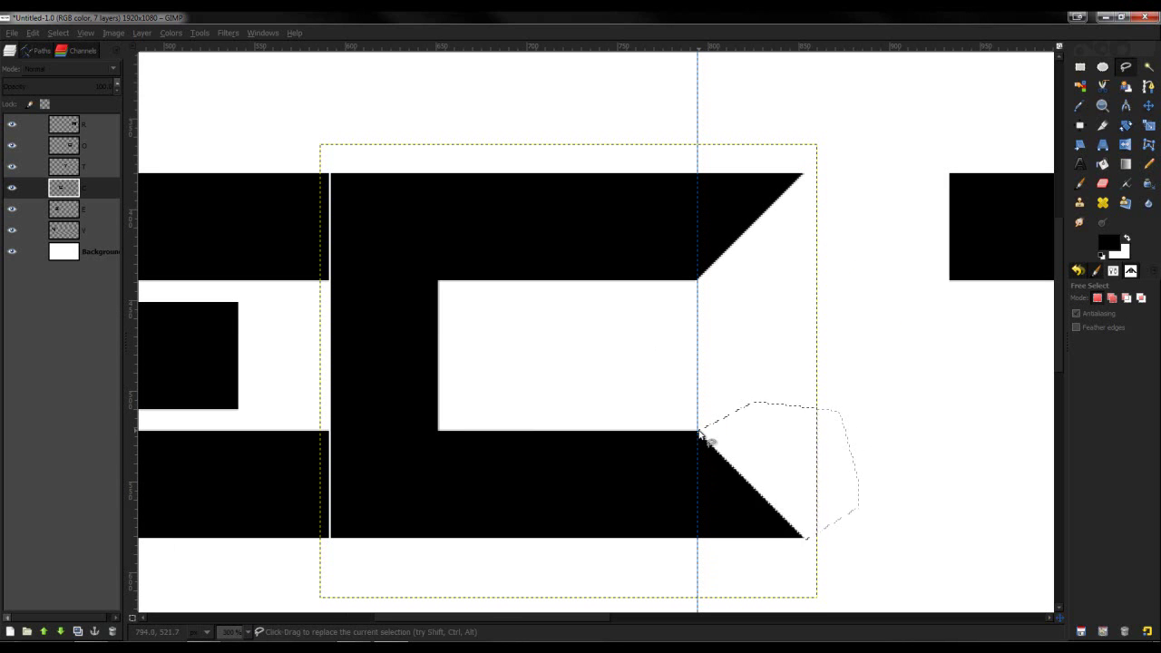
key(ctrl+shift+a)
scroll(653, 430, down, 3)
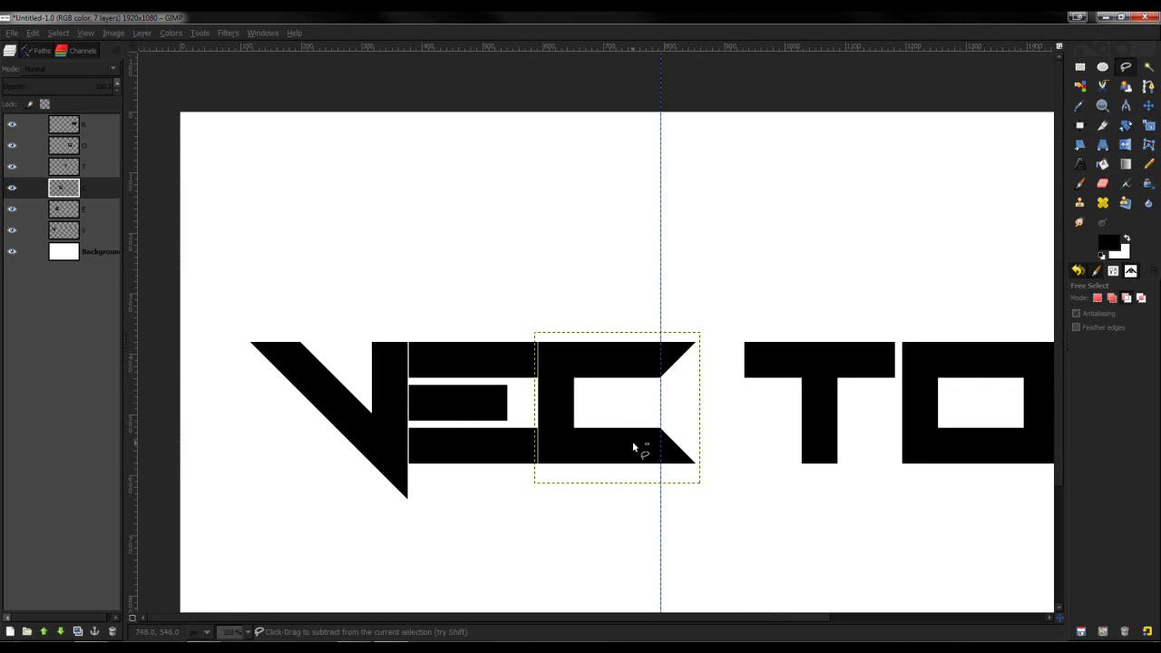
scroll(616, 446, up, 3)
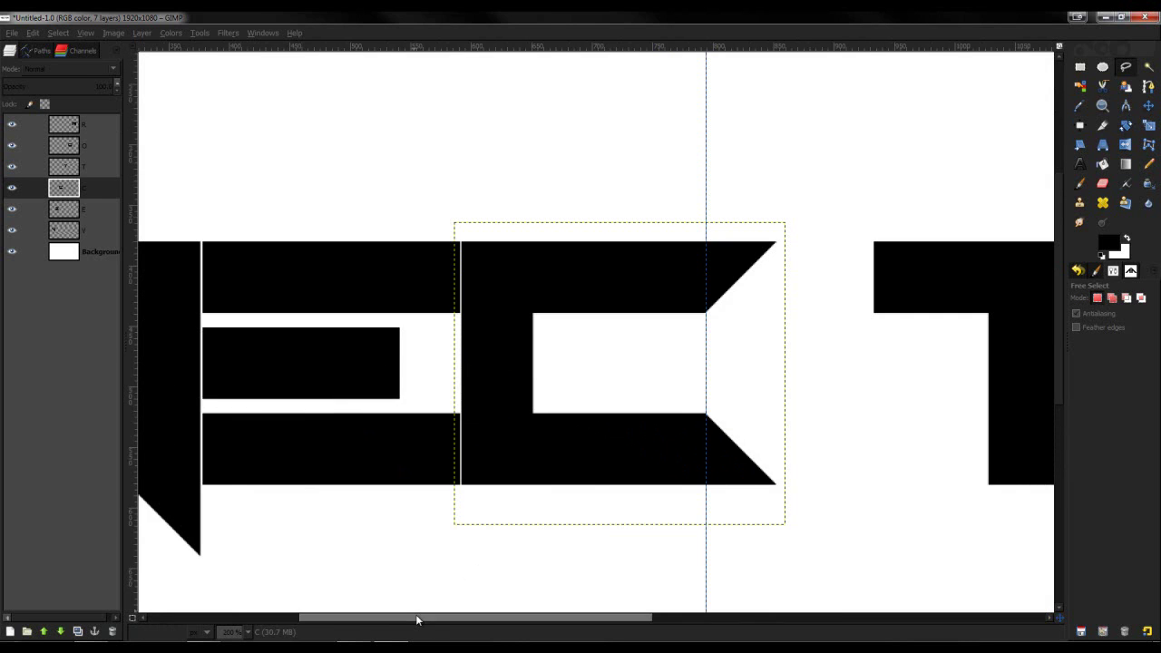
drag(414, 617, 576, 615)
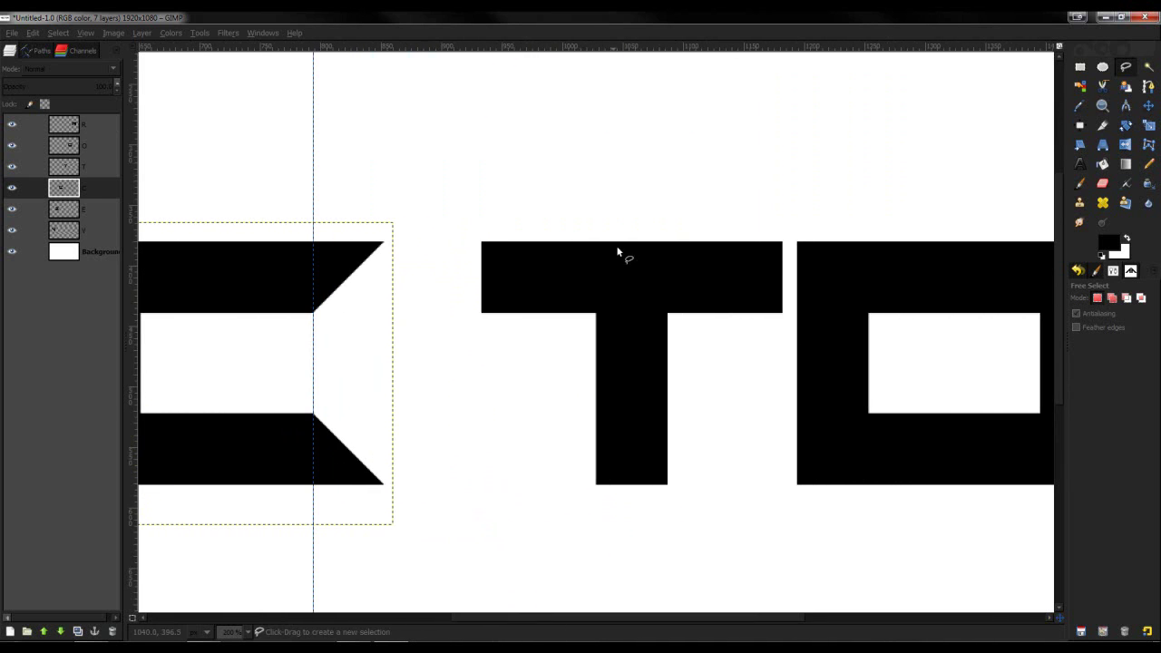
Make the T layer active and nudge it several steps left toward the C.
click(78, 167)
click(1149, 107)
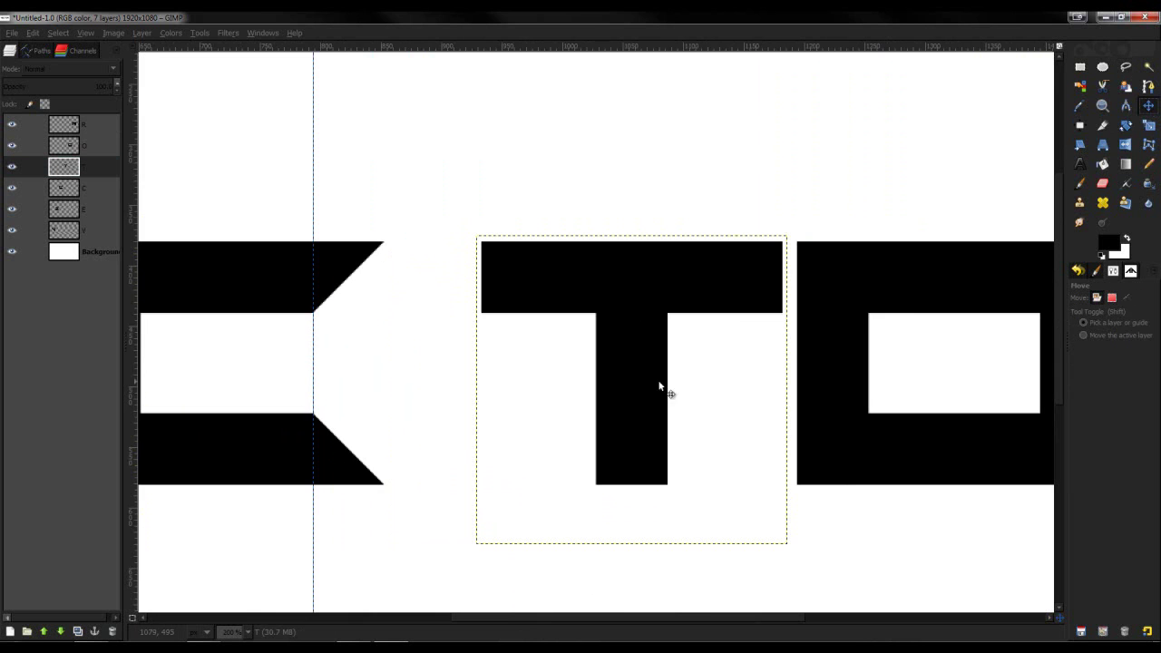
drag(635, 378, 633, 376)
key(Left)
key(Left)
key(Left)
key(Left)
key(Left)
key(Left)
key(Left)
key(Left)
key(Left)
key(Left)
key(Left)
key(Left)
key(Left)
key(Left)
key(Left)
key(Left)
key(Left)
key(Left)
key(Left)
key(Left)
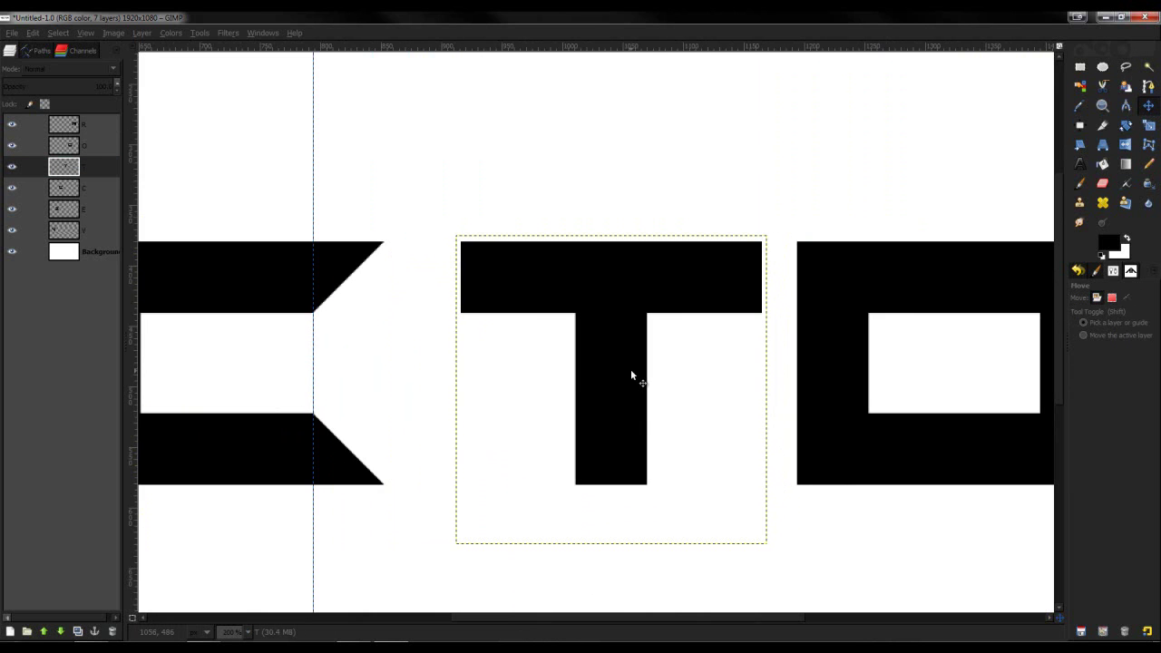
key(Left)
key(Left)
key(Left)
key(Left)
key(Left)
key(Left)
key(Left)
key(Left)
key(Left)
key(Left)
key(Left)
key(Left)
key(Left)
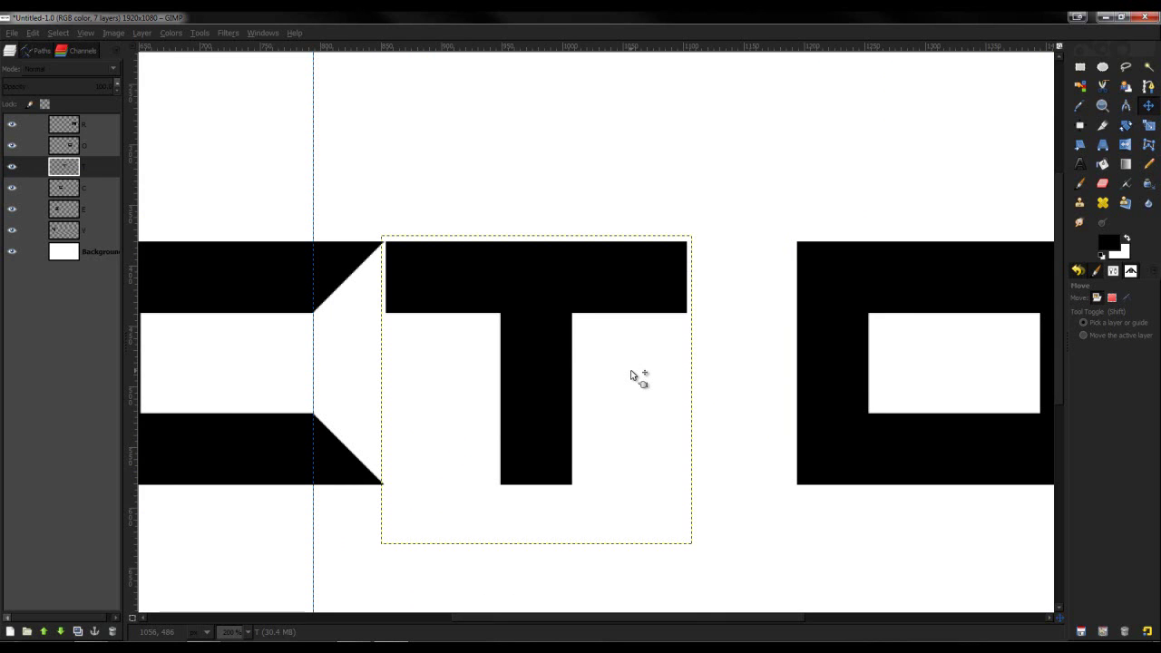
key(Left)
key(Left)
key(Left)
key(Left)
key(Left)
key(Left)
key(Left)
key(Left)
key(Left)
key(Left)
key(Left)
key(Left)
key(Left)
key(Left)
key(Left)
key(Left)
key(Left)
key(Left)
key(Left)
key(Left)
key(Left)
key(Left)
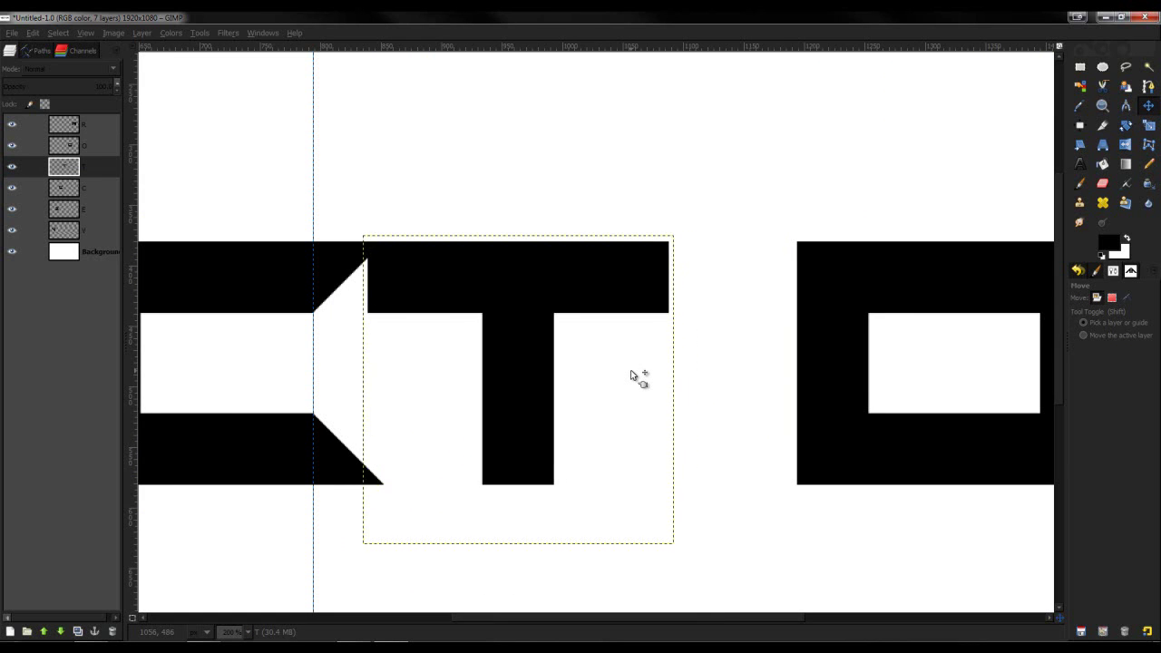
key(Left)
key(Left)
key(Left)
key(Left)
key(Left)
key(Left)
key(Left)
key(Left)
key(Left)
key(Left)
key(Left)
key(Left)
key(Left)
key(Left)
key(Left)
key(Left)
key(Left)
key(Left)
key(Left)
key(Left)
key(Left)
key(Left)
key(Left)
key(Left)
key(Left)
key(Left)
key(Right)
key(Right)
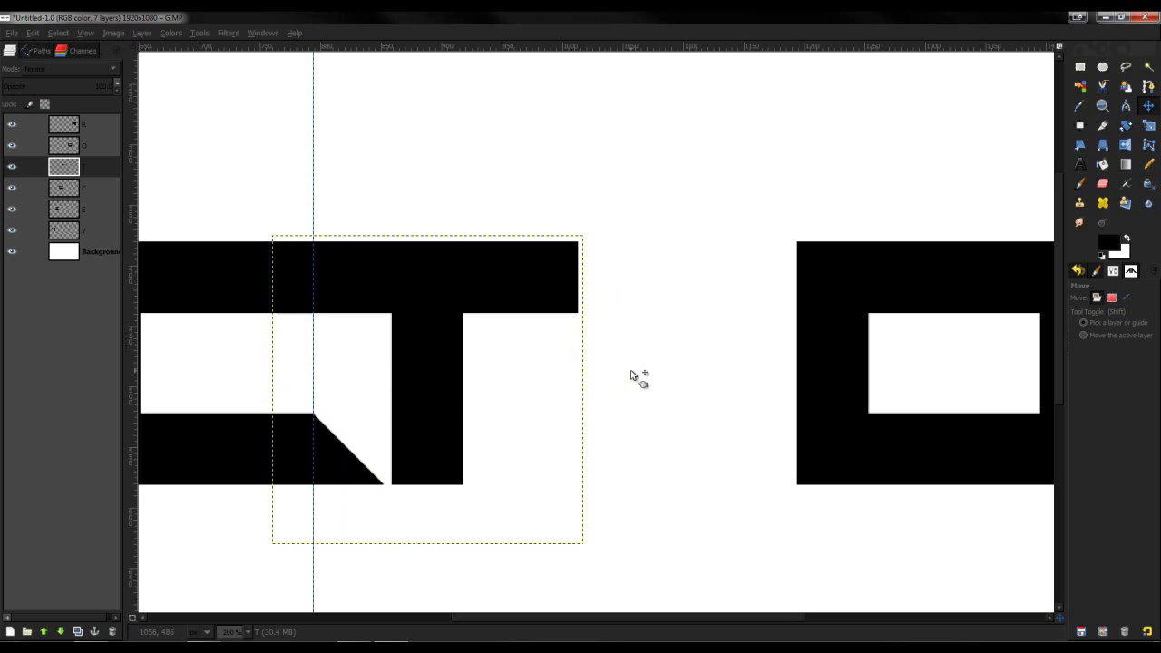
Fine-tune the T's position so its crossbar starts just past the C's angled tip.
scroll(640, 376, down, 3)
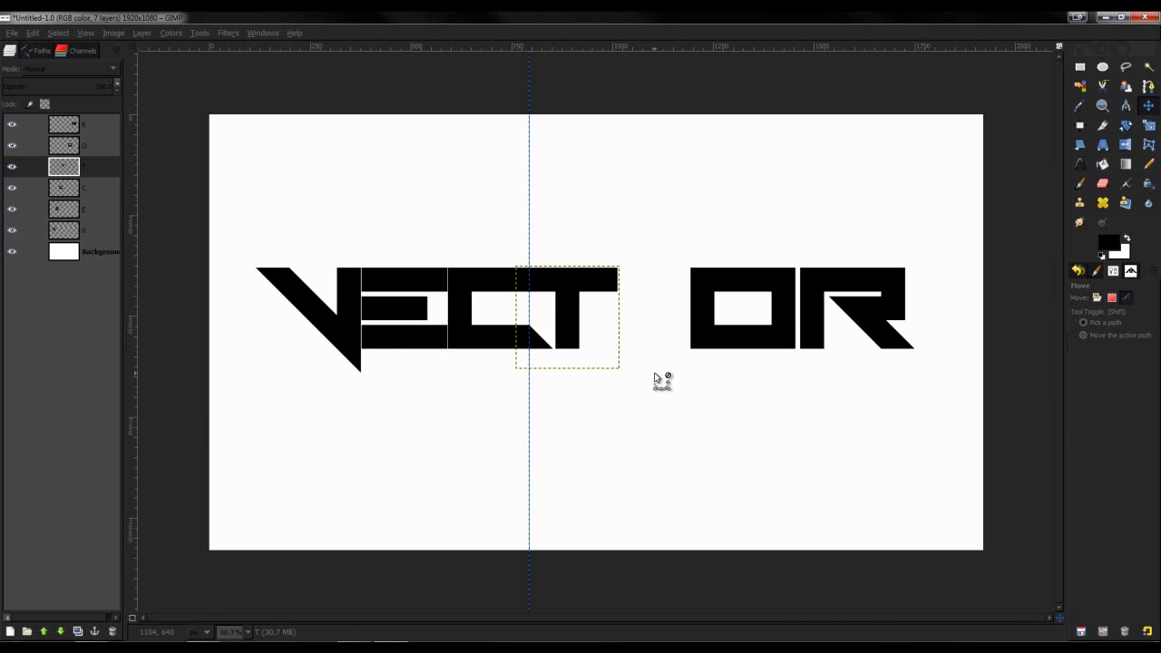
scroll(649, 378, up, 1)
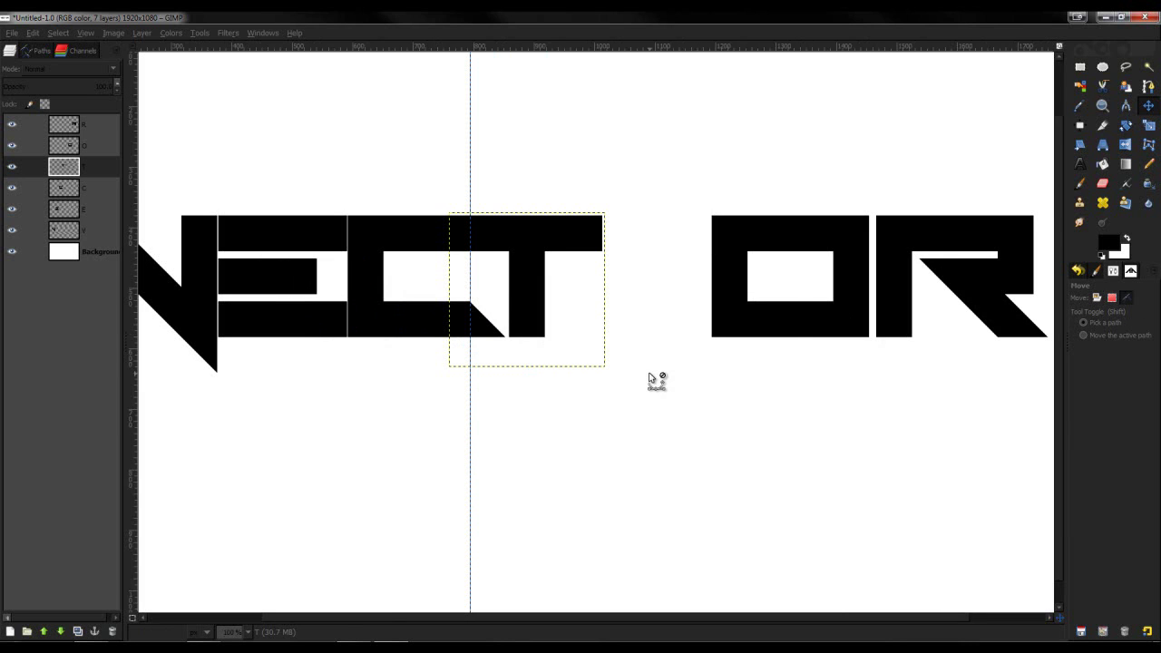
scroll(649, 378, up, 3)
scroll(433, 371, up, 3)
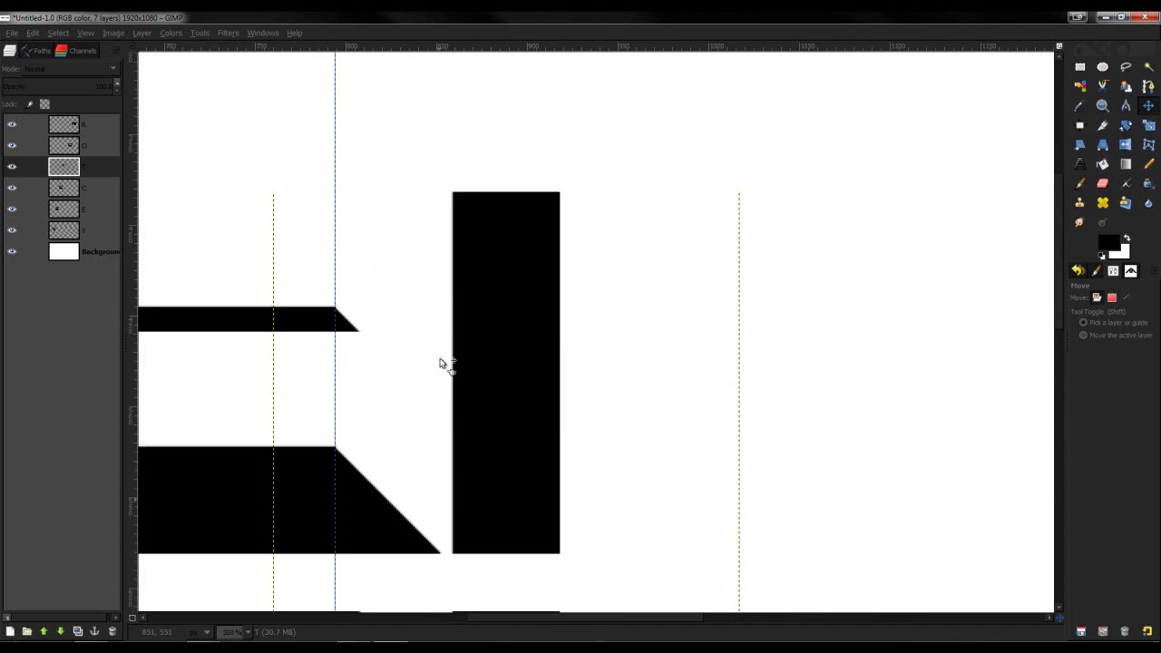
scroll(439, 363, down, 3)
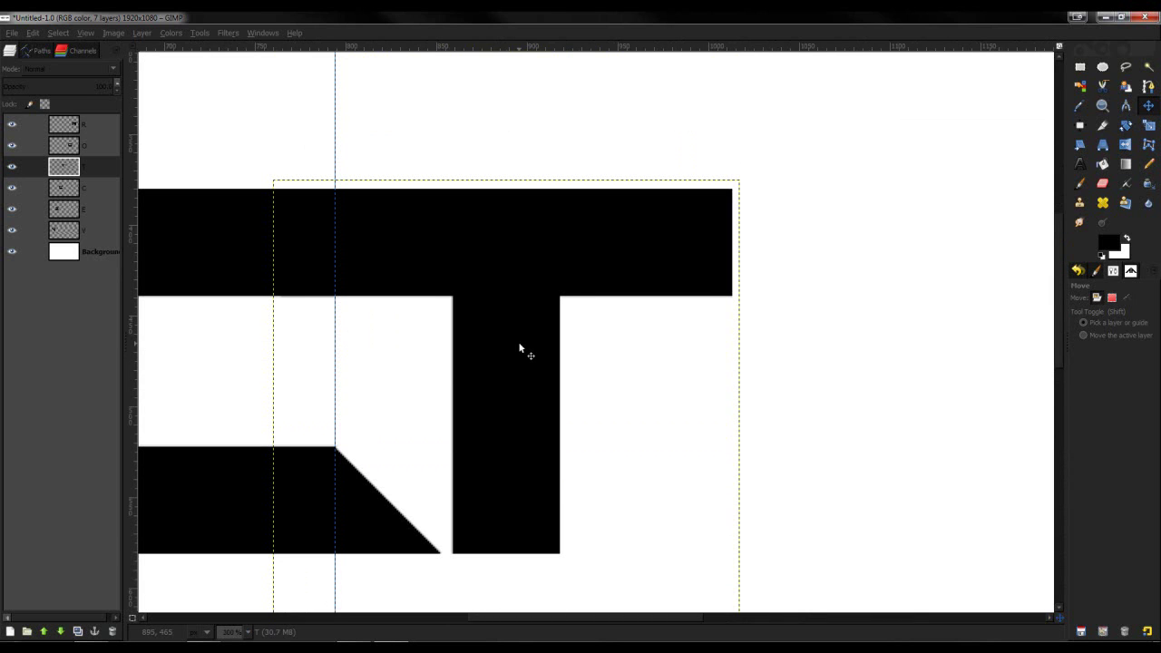
key(Right)
key(Right)
key(Right)
key(Right)
key(Right)
key(Right)
key(Right)
key(Right)
key(Right)
key(Right)
key(Right)
key(Right)
key(Right)
key(Right)
key(Right)
key(Up)
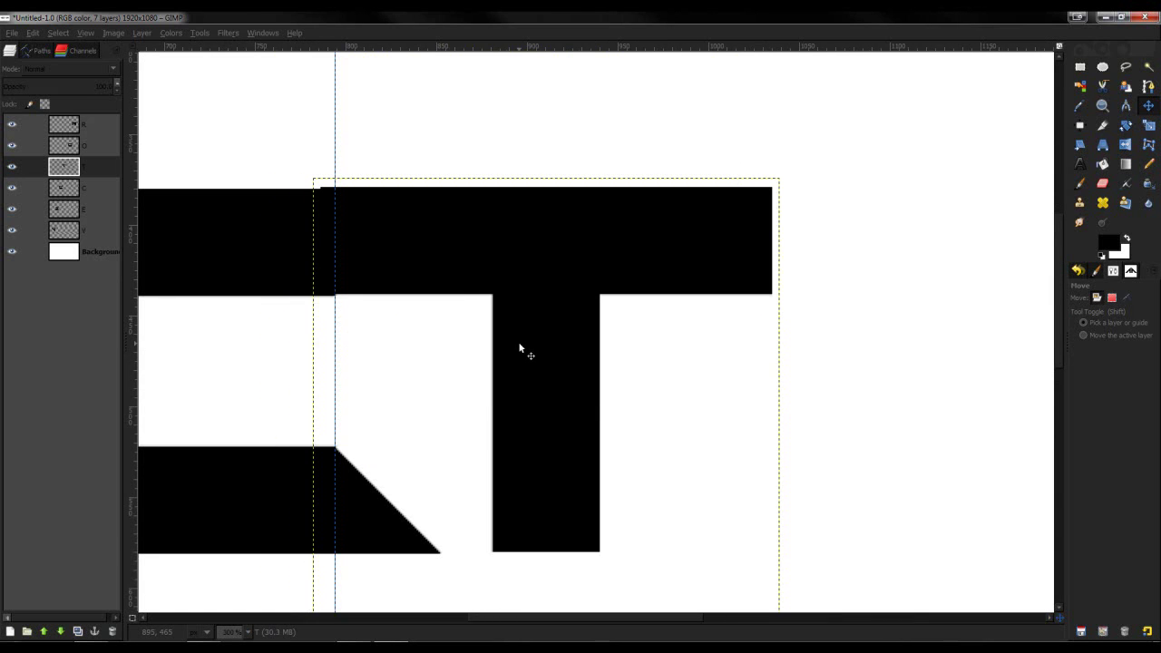
key(Down)
key(Down)
key(Right)
key(Right)
key(Right)
key(Right)
key(Right)
key(Right)
key(Right)
key(Right)
key(Right)
key(Right)
key(Right)
key(Right)
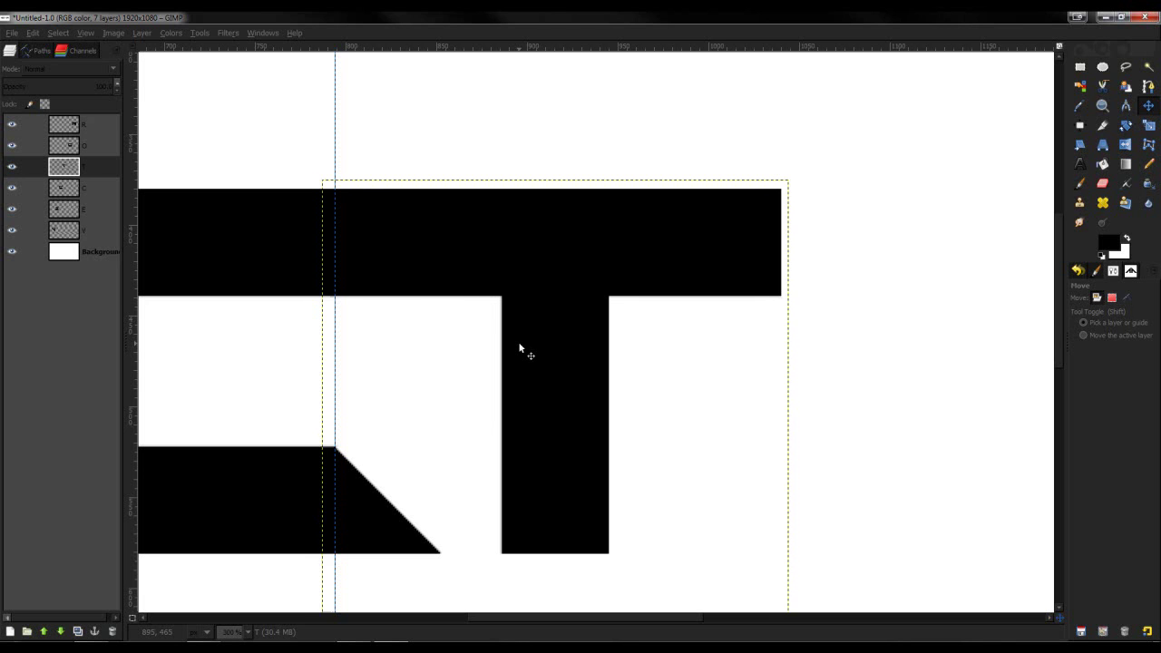
key(Right)
key(Right)
key(Right)
key(Right)
key(Right)
key(Right)
key(Right)
key(Right)
key(Right)
key(Right)
key(Right)
key(Right)
key(Right)
key(Right)
key(Right)
key(Right)
key(Right)
key(Right)
key(Right)
key(Right)
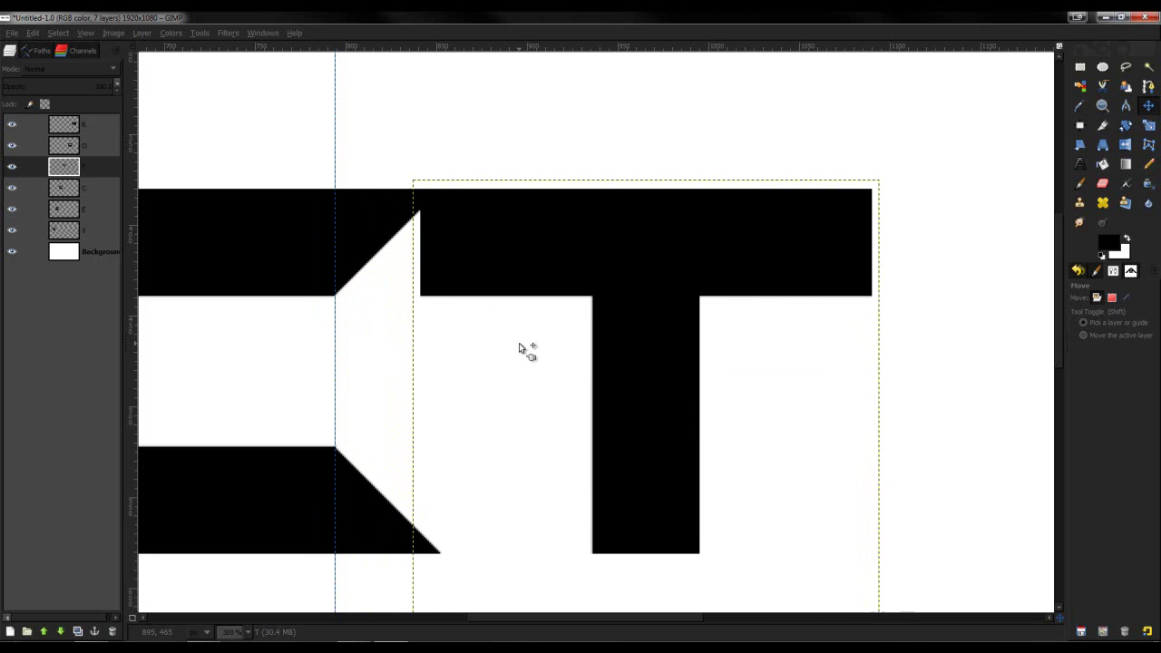
key(Left)
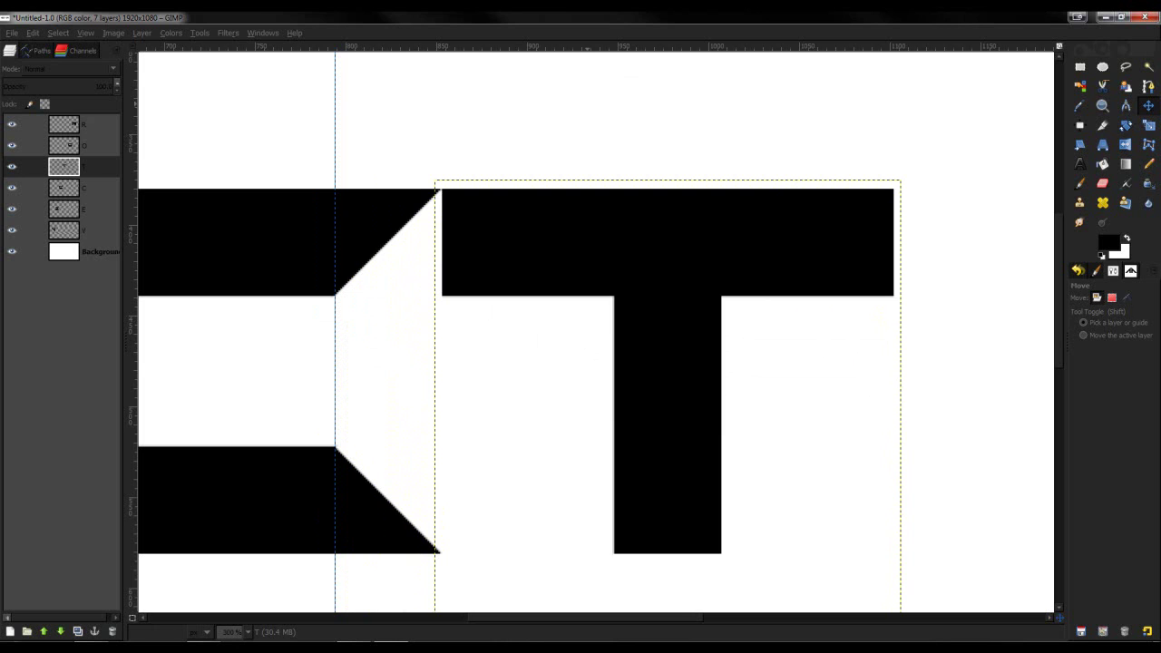
Slice the T crossbar's left end diagonally and nudge the T left, parallel to the C's arm.
click(1126, 68)
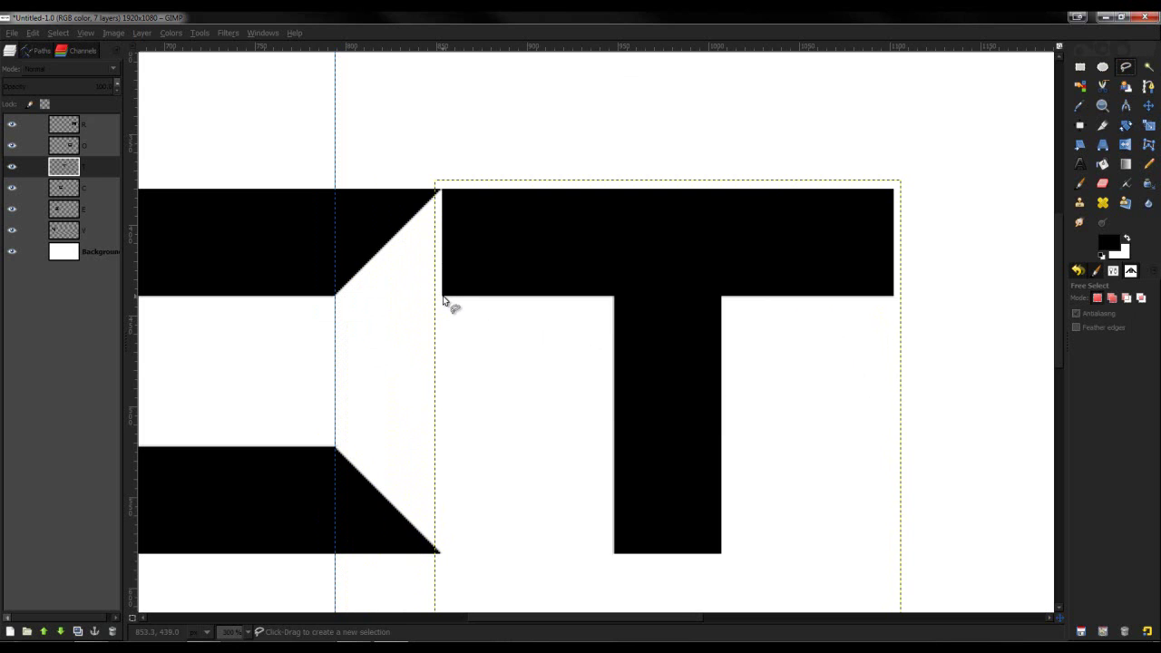
click(443, 295)
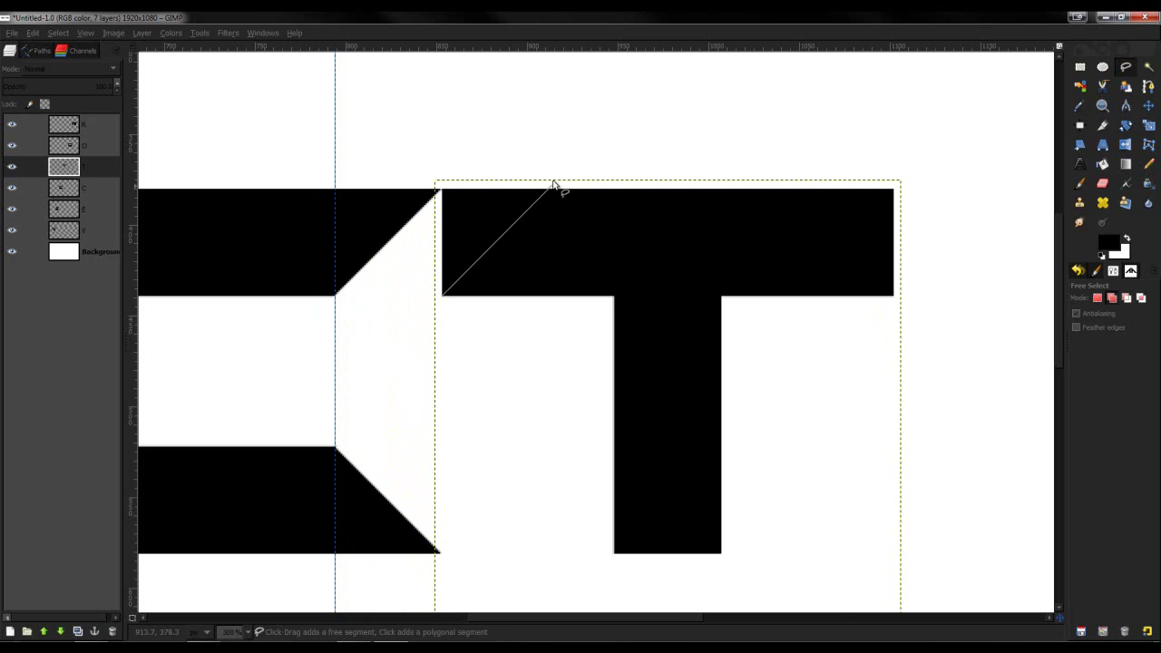
click(465, 133)
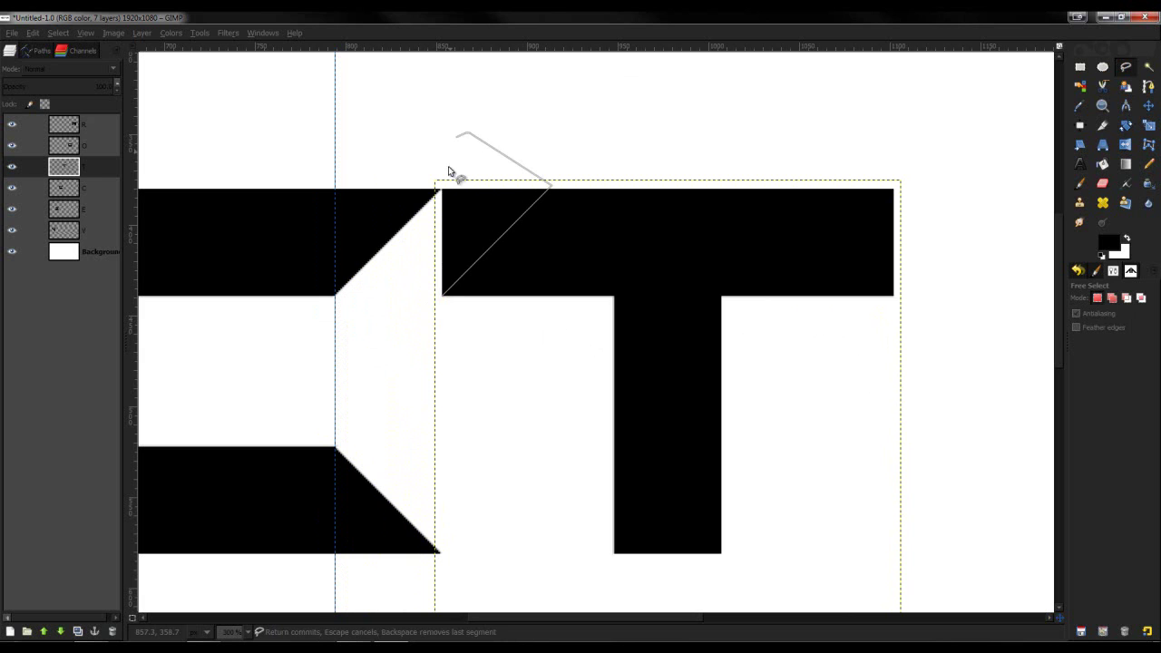
click(445, 297)
key(Delete)
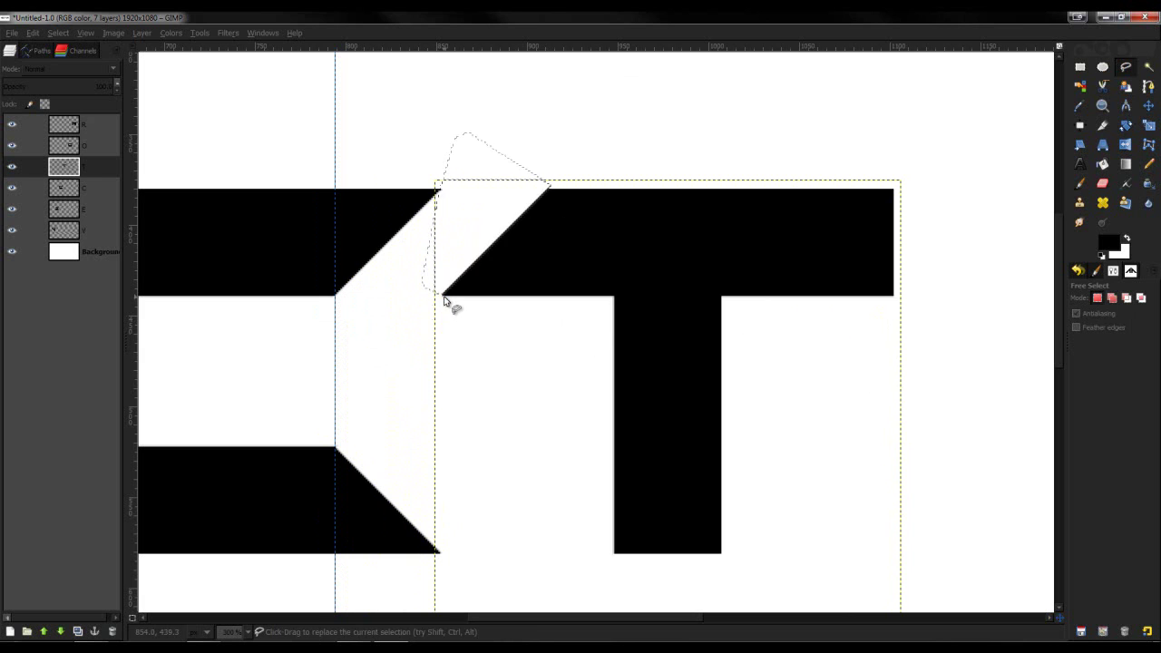
key(ctrl+shift+a)
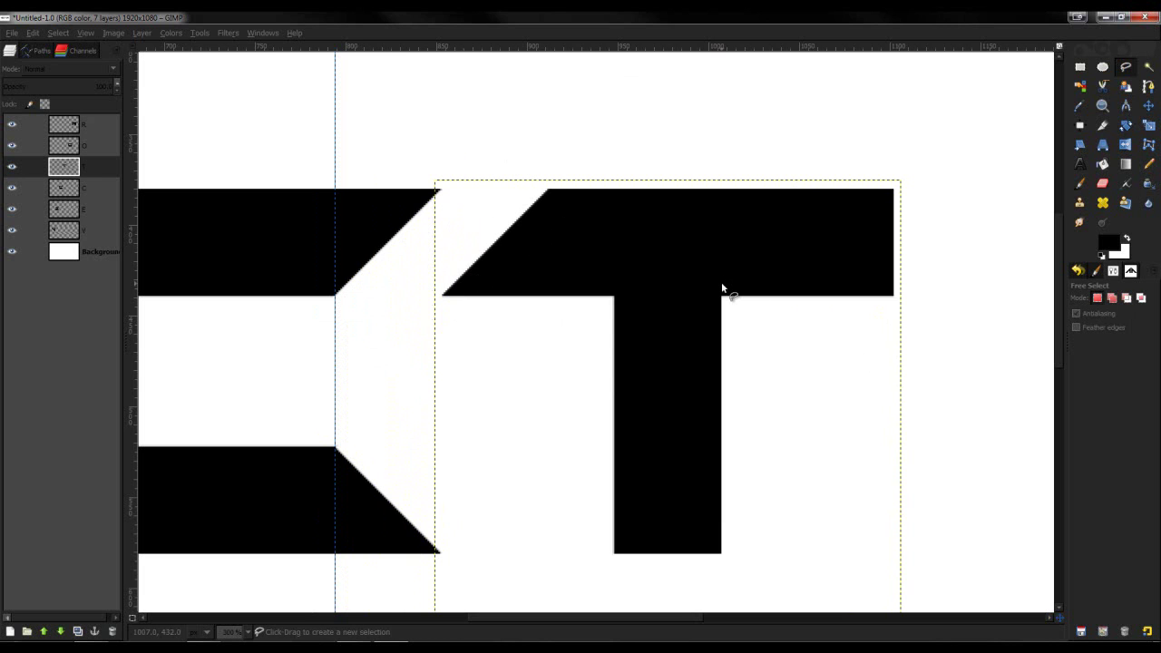
click(1148, 105)
key(Left)
key(Left)
key(Left)
key(Left)
key(Left)
key(Left)
key(Left)
key(Left)
key(Left)
key(Left)
key(Left)
key(Left)
key(Left)
key(Left)
key(Left)
key(Left)
key(Left)
key(Left)
key(Left)
key(Left)
key(Left)
key(Left)
key(Left)
key(Left)
key(Left)
key(Left)
key(Left)
key(Left)
key(Left)
key(Left)
key(Left)
key(Left)
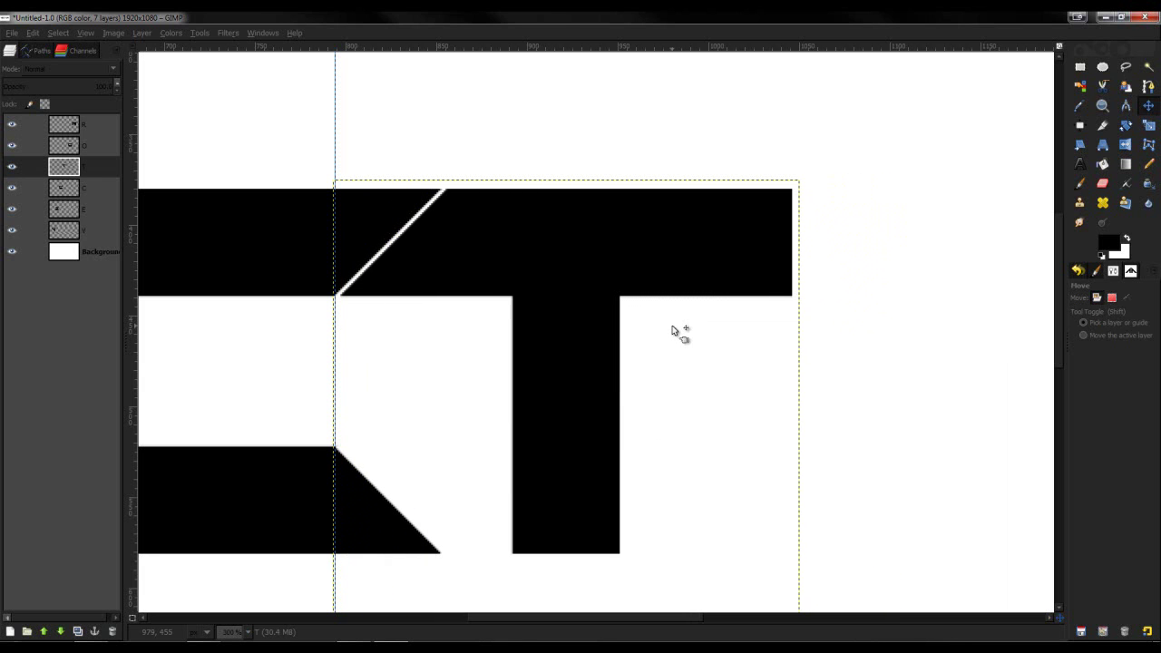
Make the O layer active and nudge it five steps left until it meets the T's crossbar.
scroll(674, 331, down, 2)
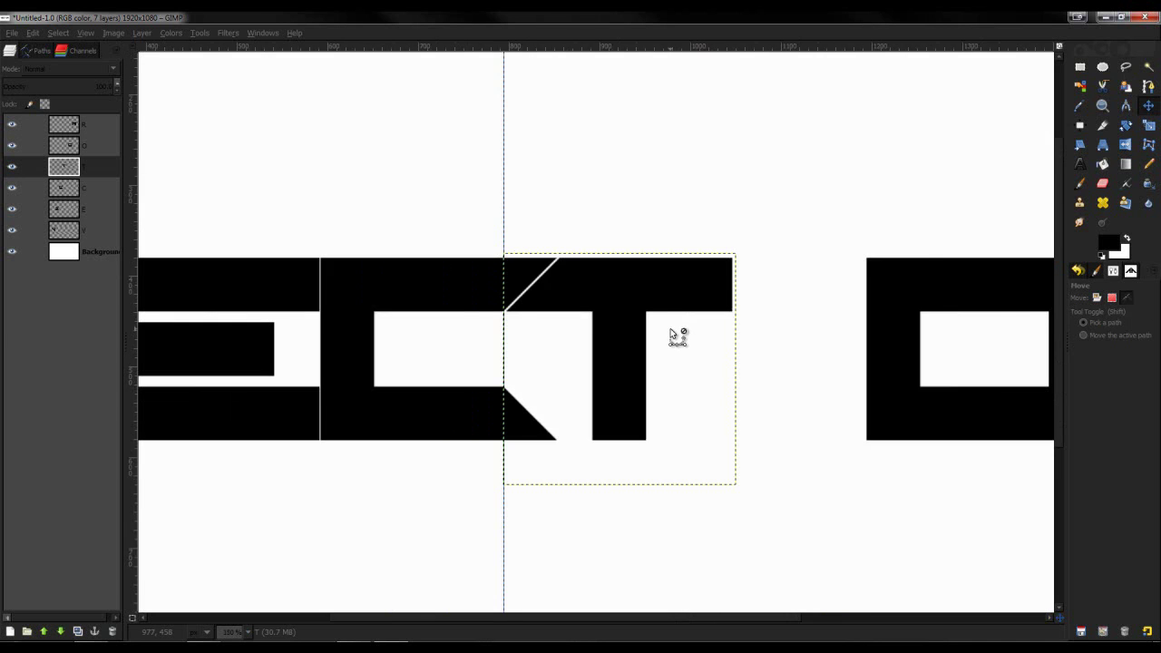
scroll(671, 331, up, 1)
scroll(538, 614, right, 5)
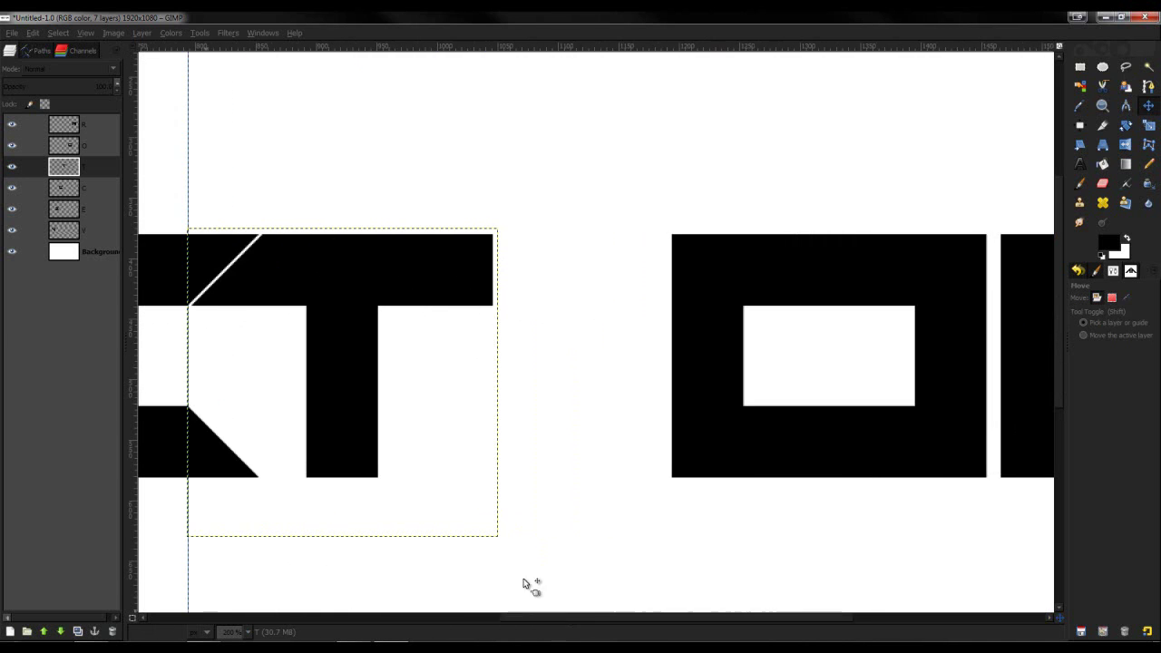
scroll(512, 555, up, 1)
scroll(535, 495, up, 3)
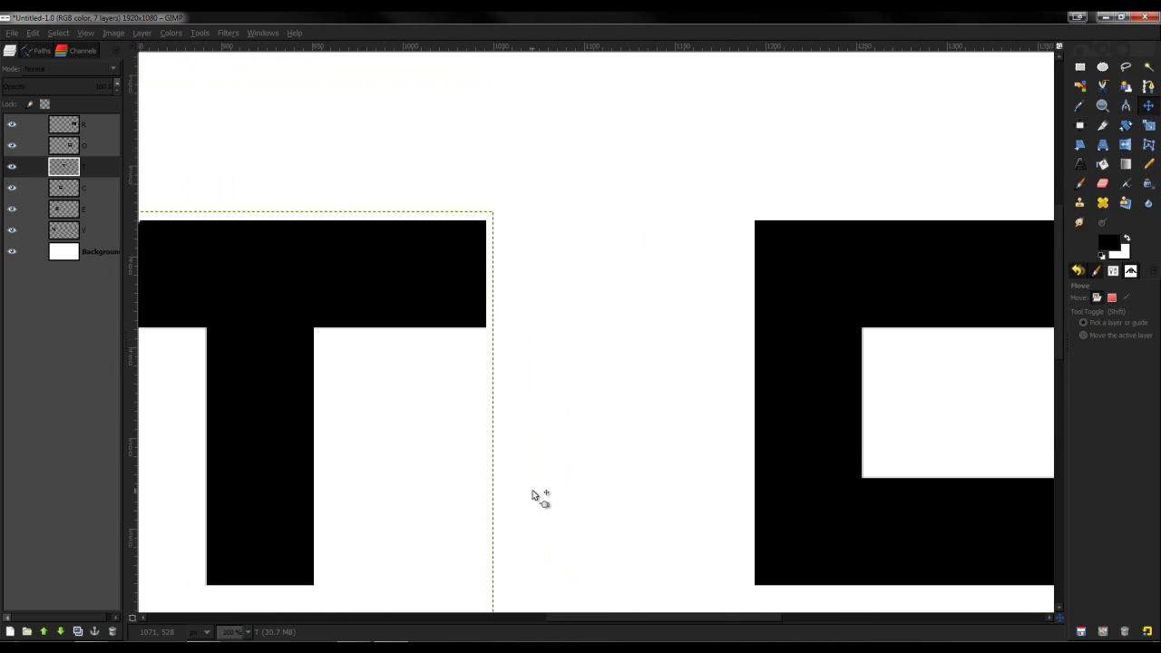
scroll(535, 494, down, 3)
scroll(553, 492, up, 3)
scroll(1063, 249, down, 3)
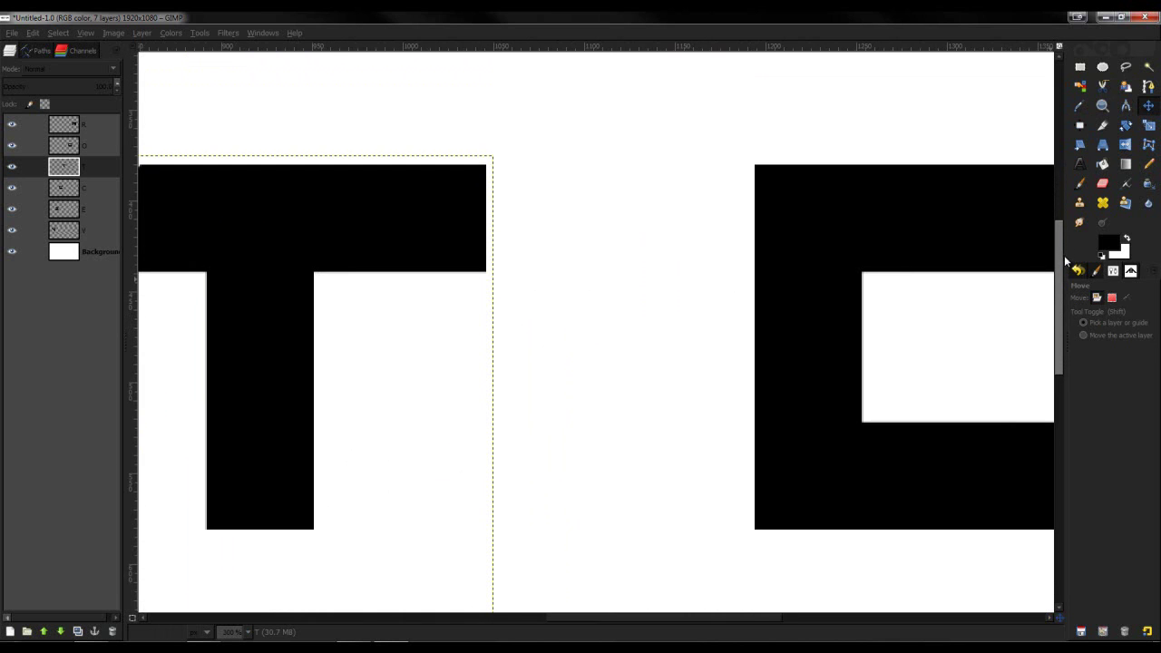
click(814, 207)
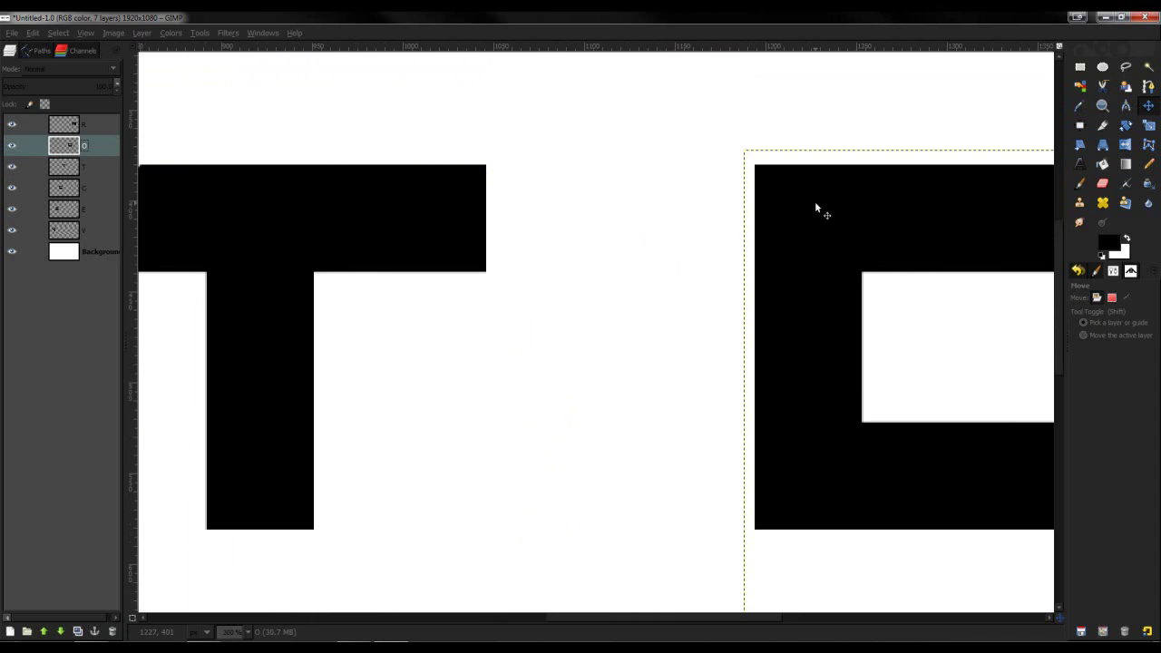
key(Left)
key(Left)
key(Left)
key(Left)
key(Left)
key(Left)
key(Left)
key(Left)
key(Left)
key(Left)
key(Left)
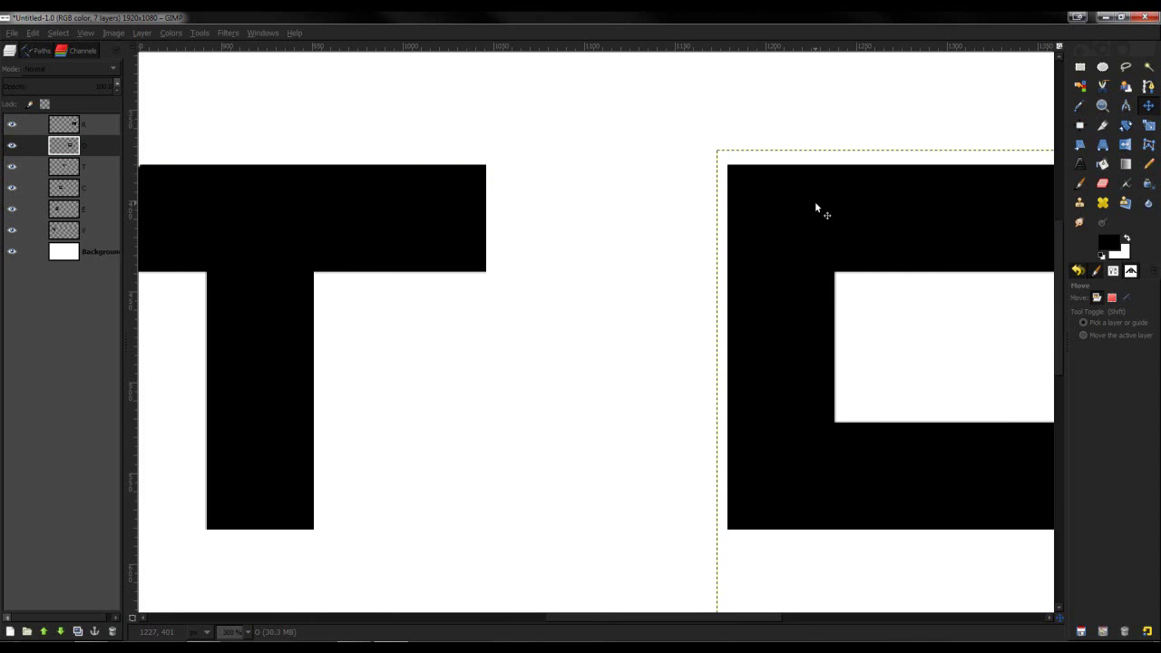
key(Left)
key(Left)
key(Left)
key(Left)
key(Left)
key(Left)
key(Left)
key(Left)
key(Left)
key(Left)
key(Left)
key(Left)
key(Left)
key(Left)
key(Left)
key(Left)
key(Left)
key(Left)
key(Left)
key(Left)
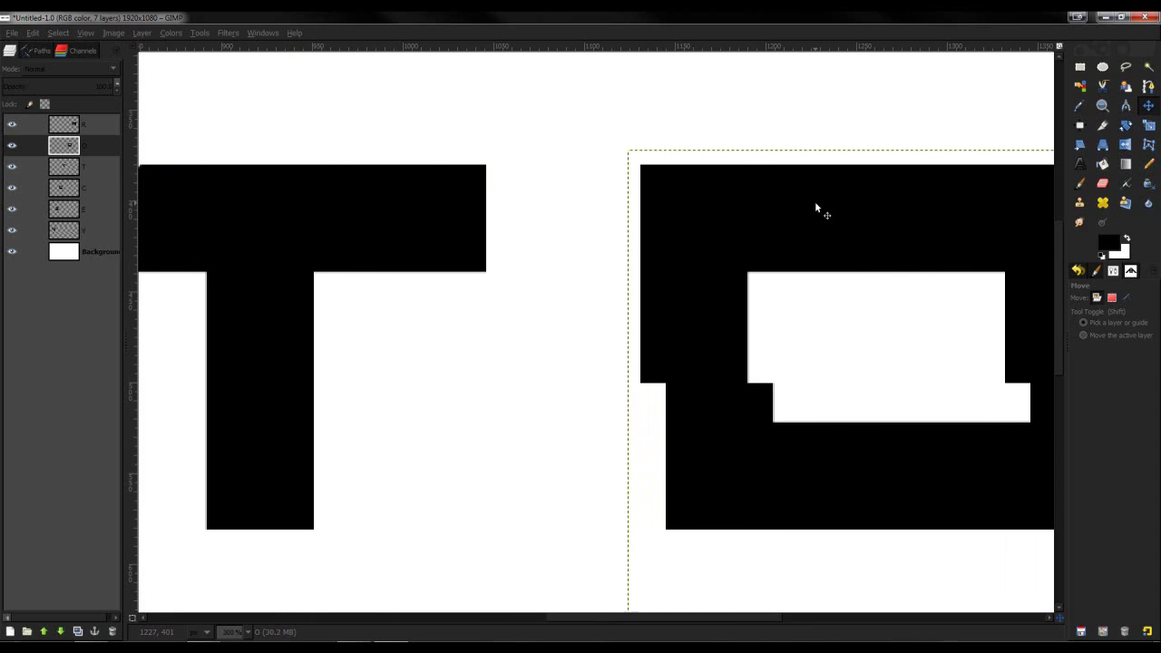
key(Left)
key(Left)
key(Left)
key(Left)
key(Left)
key(Left)
key(Left)
key(Left)
key(Left)
key(Left)
key(Left)
key(Left)
key(Left)
key(Left)
key(Left)
key(Left)
key(Left)
key(Left)
key(Left)
key(Left)
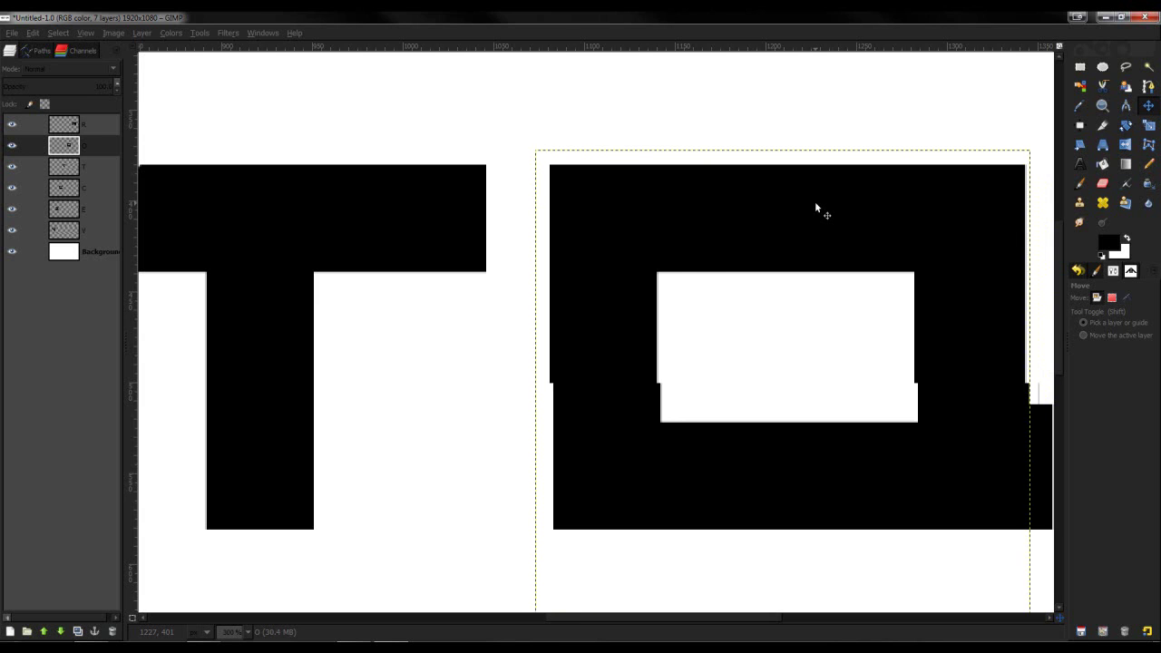
key(Left)
key(Left)
key(Left)
key(Left)
key(Left)
key(Left)
key(Left)
key(Left)
key(Left)
key(Left)
key(Left)
key(Left)
key(Left)
key(Left)
key(Left)
key(Left)
key(Left)
key(Left)
key(Left)
key(Left)
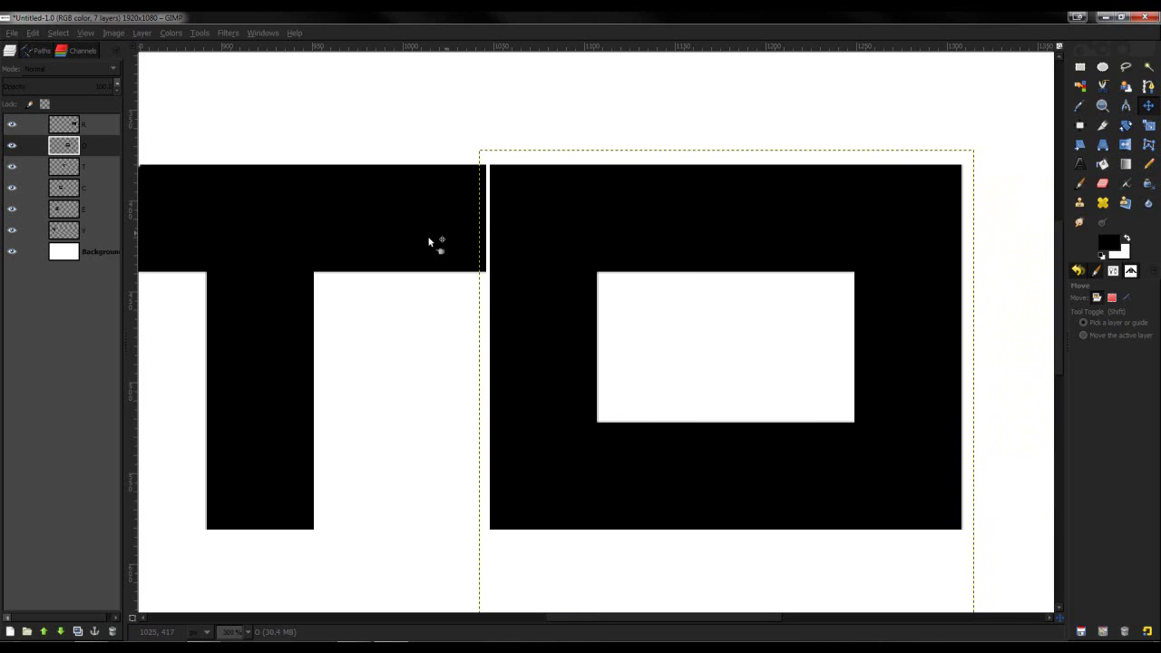
drag(594, 622, 557, 624)
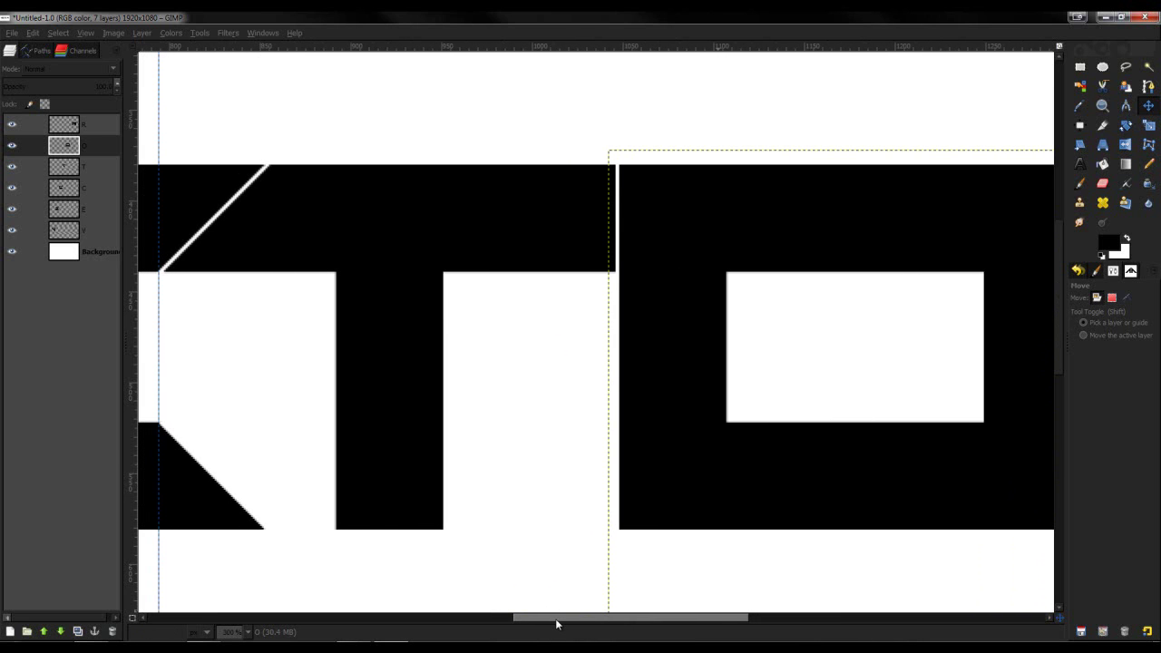
key(Left)
key(Left)
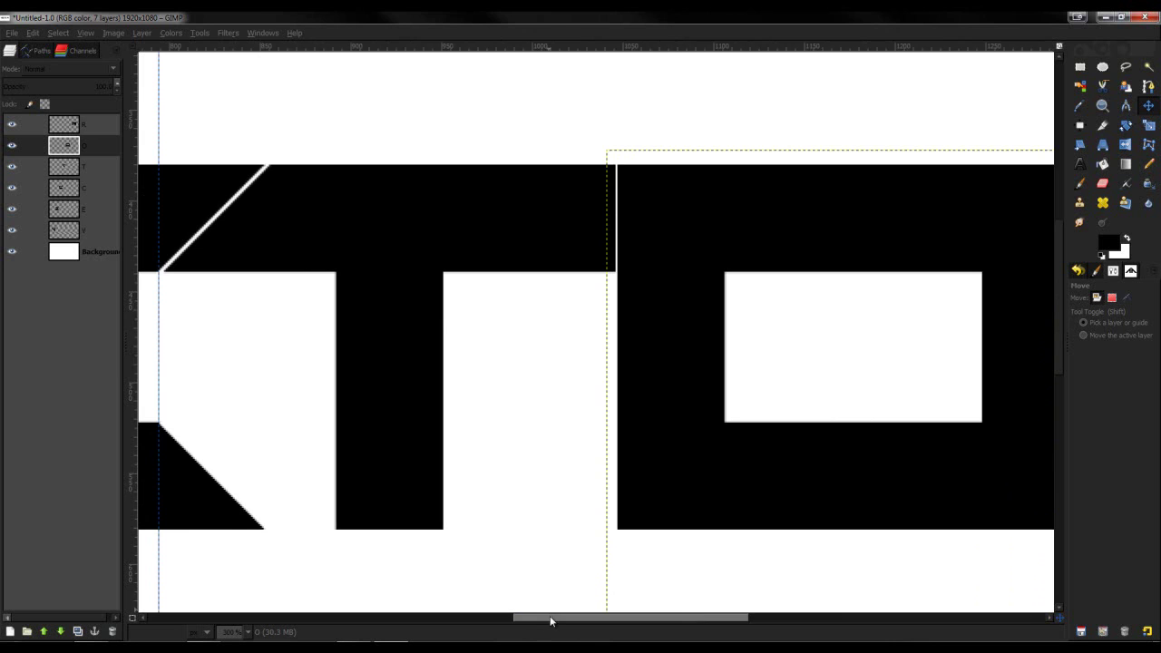
drag(550, 621, 673, 613)
scroll(565, 554, down, 1)
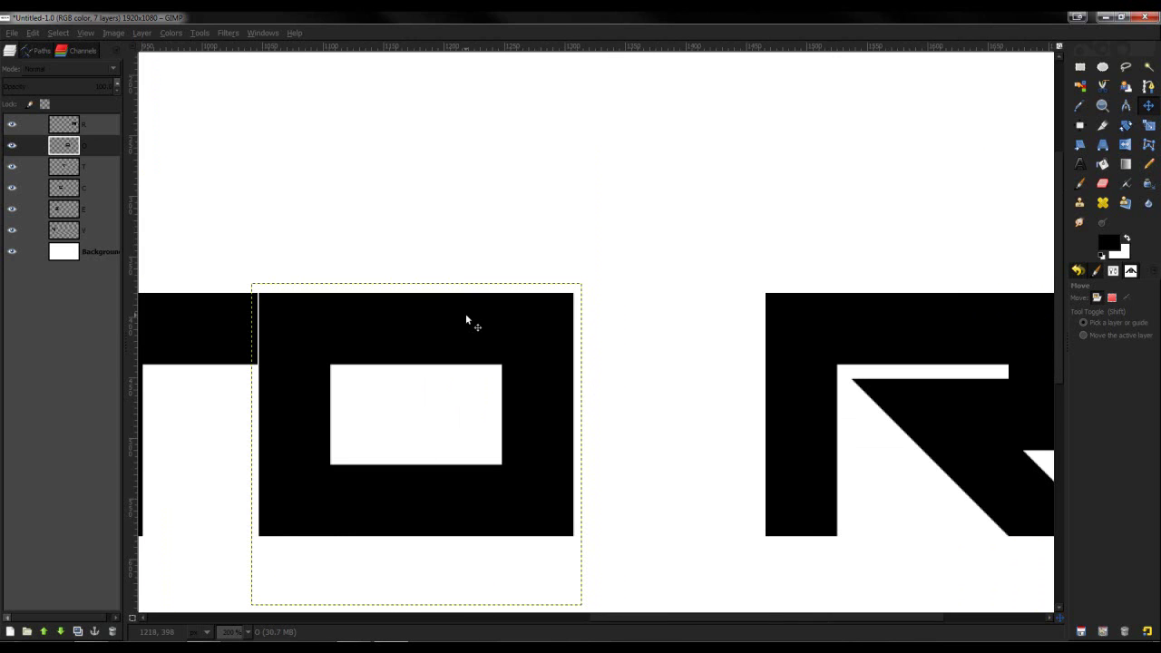
Cut the O's right side and paste it as a new layer.
click(1079, 66)
drag(455, 270, 603, 565)
key(ctrl+x)
key(ctrl+v)
right_click(79, 125)
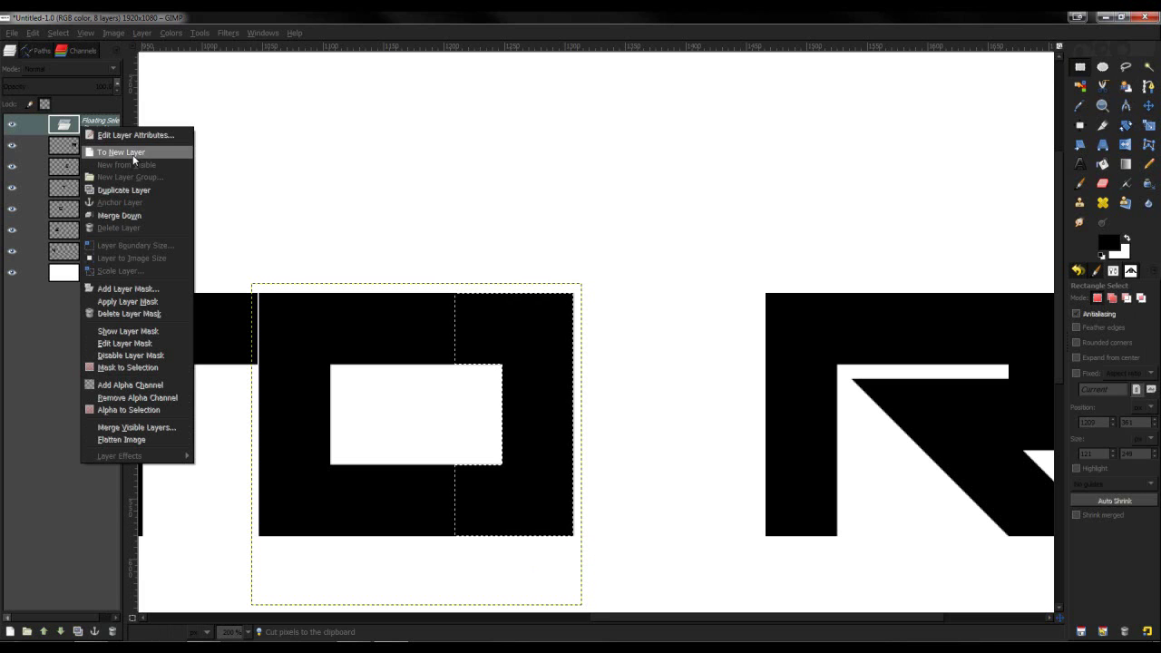
click(126, 152)
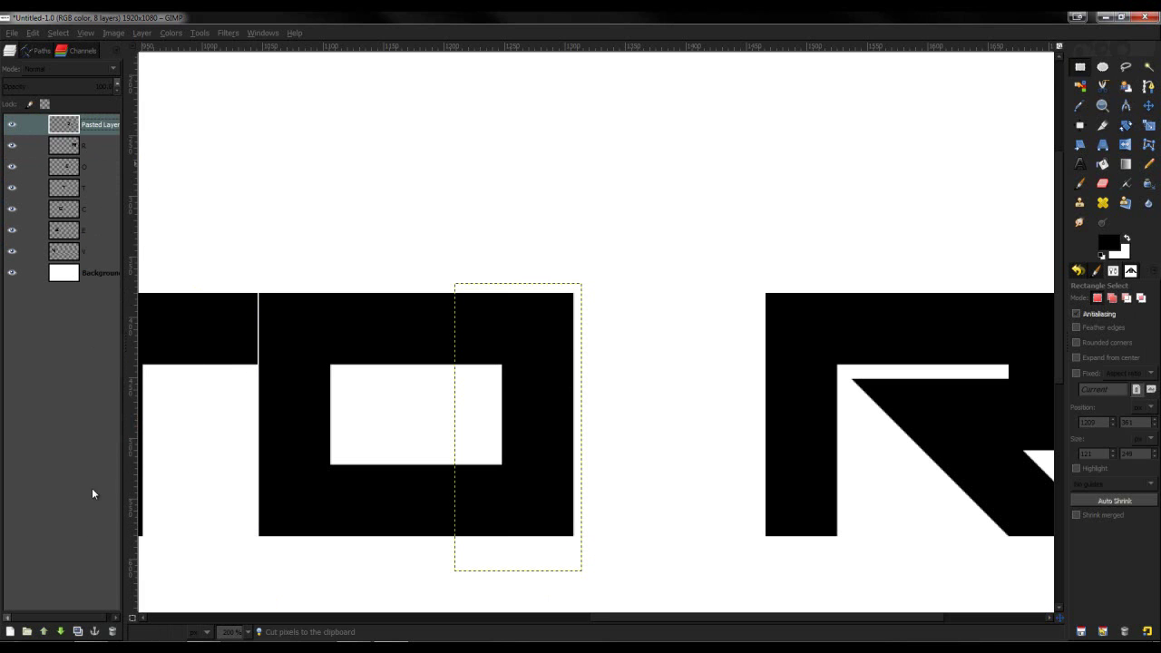
click(61, 631)
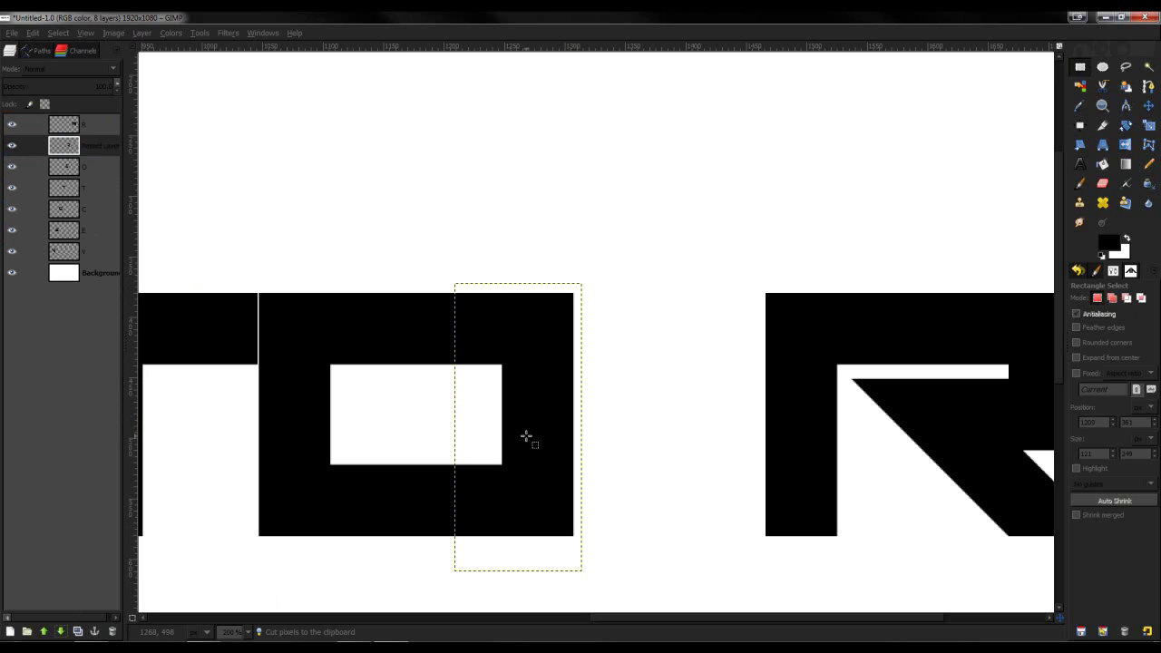
Shift the pasted strip two steps left and anchor it back onto the O layer.
click(1148, 105)
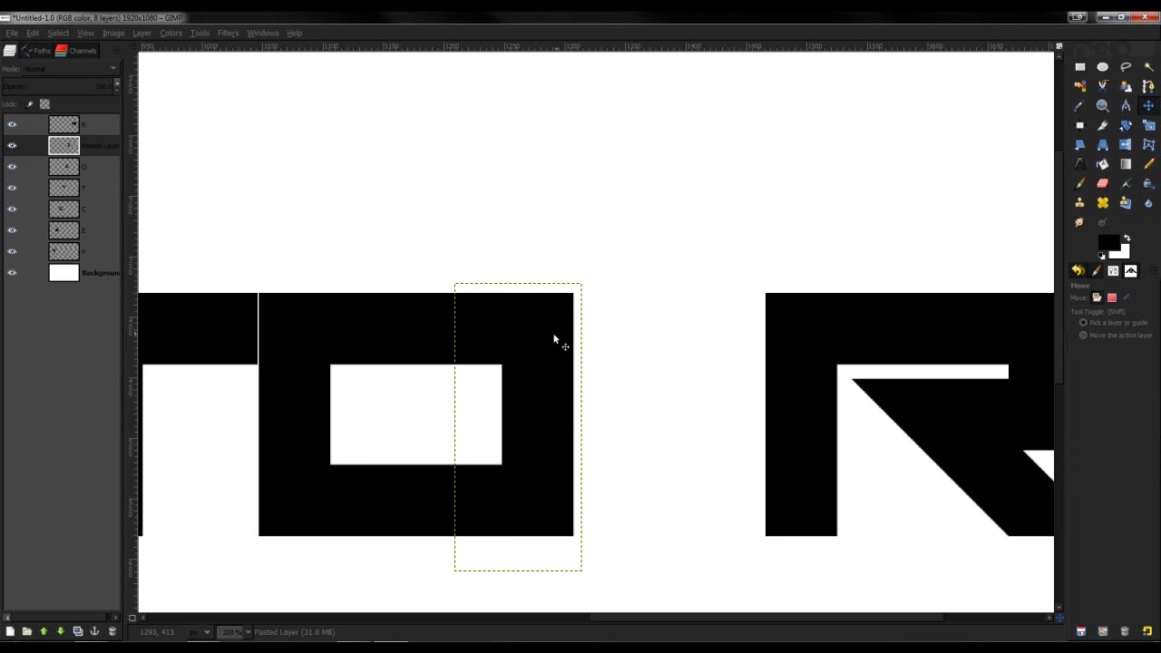
key(Left)
key(Left)
key(Left)
key(Left)
key(Left)
key(Left)
key(Left)
key(Left)
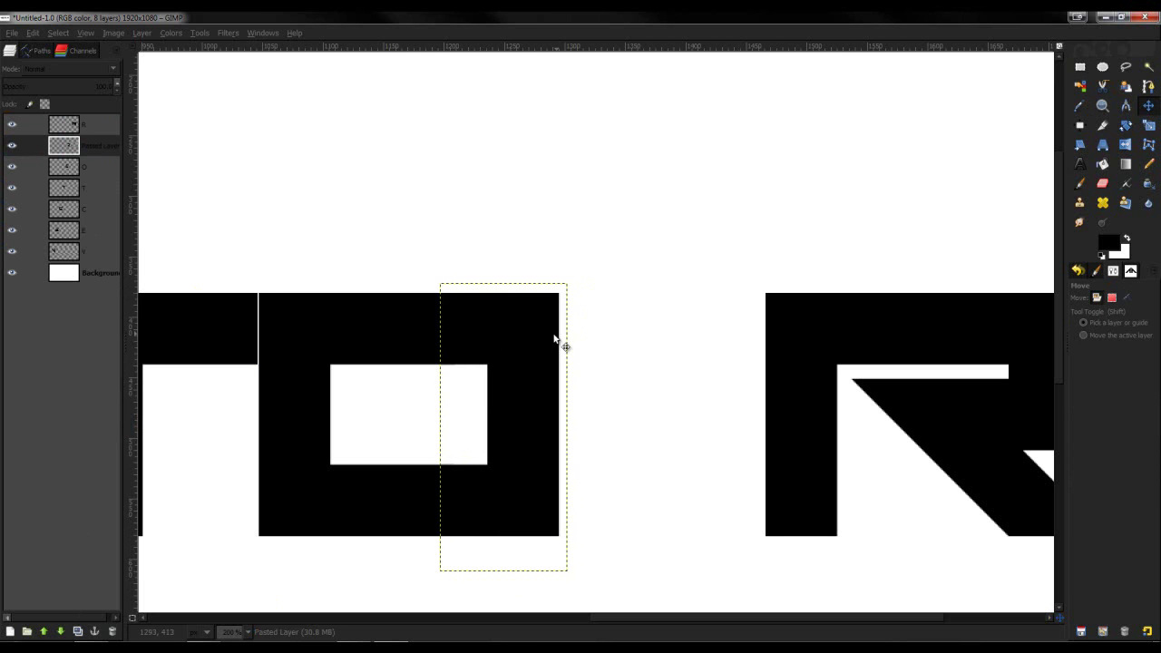
key(Left)
key(Left)
key(Left)
key(Left)
key(Left)
key(Left)
key(Left)
key(Left)
key(Left)
key(Left)
key(Left)
key(Left)
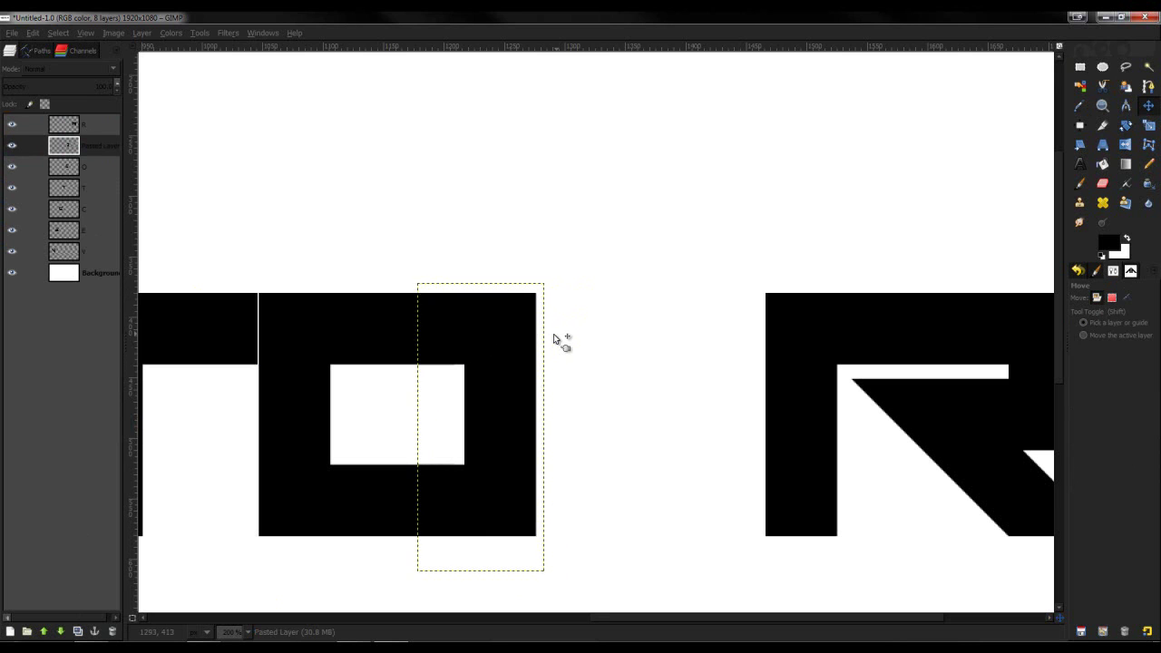
key(Left)
key(Left)
key(Left)
key(Left)
key(Left)
key(Left)
key(Left)
key(Left)
key(Left)
key(Left)
key(Left)
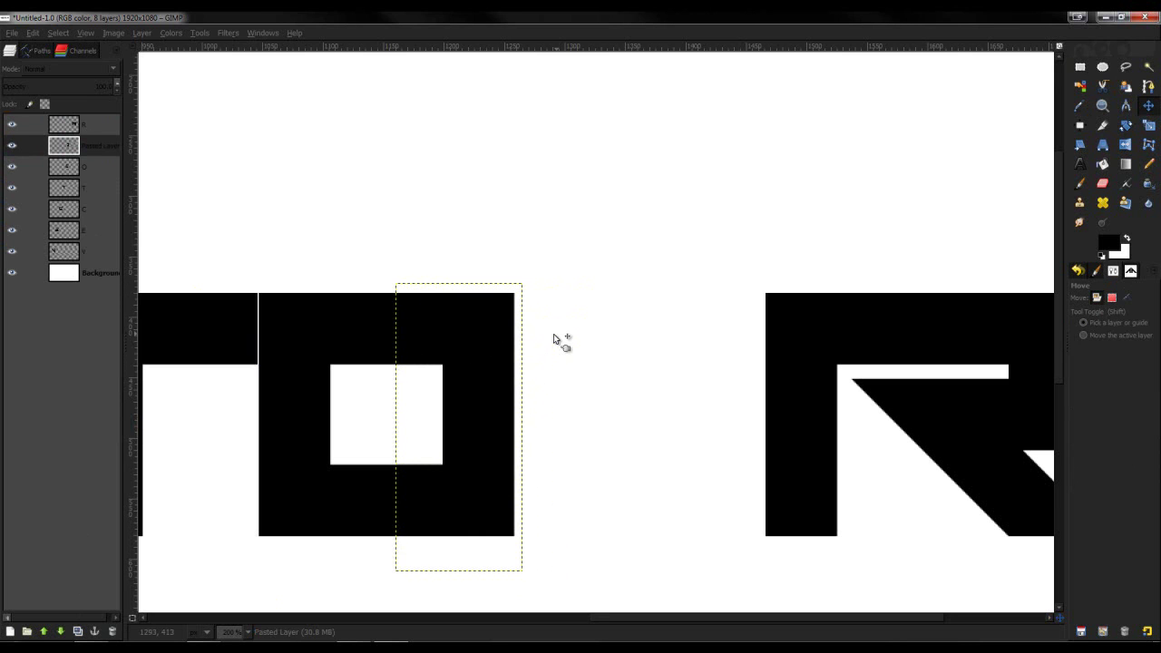
key(Right)
key(Right)
key(Right)
key(Right)
key(Right)
key(Right)
key(Right)
key(Right)
key(Right)
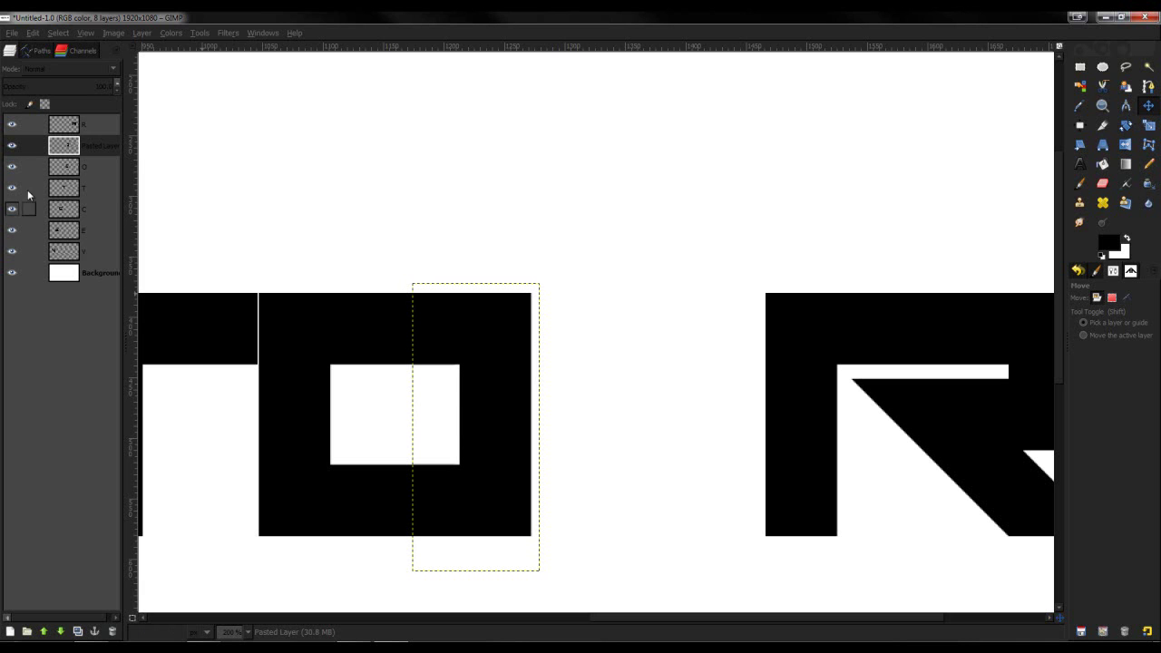
right_click(73, 146)
click(103, 222)
click(74, 124)
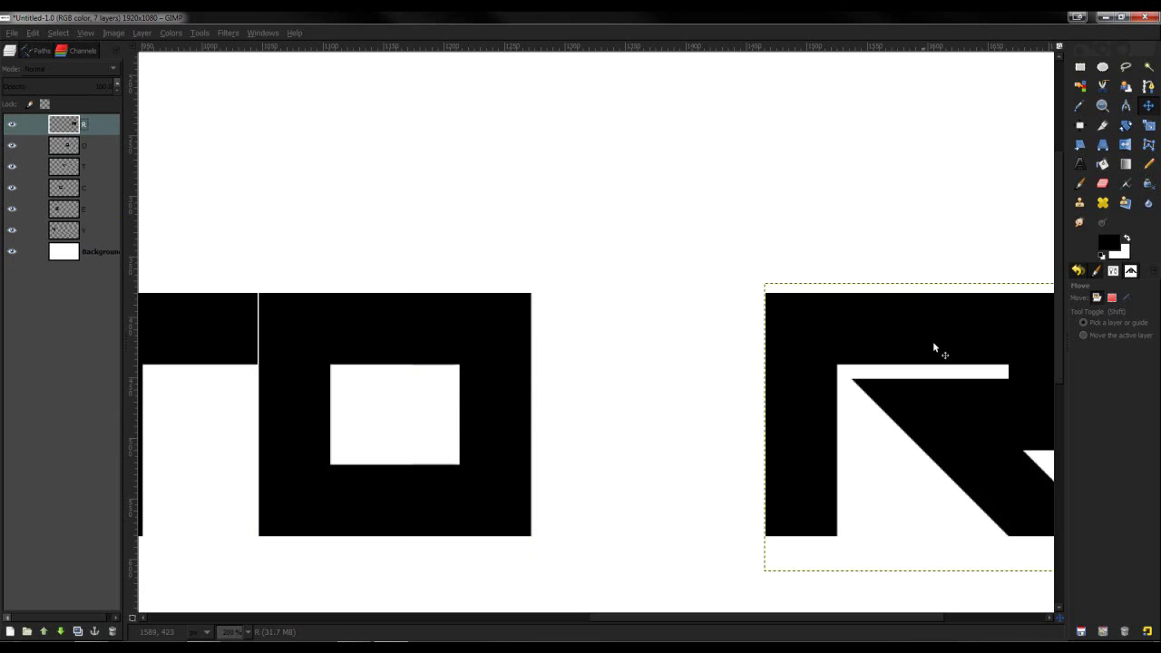
Slide the R layer four steps left toward the O.
click(1148, 105)
key(Left)
key(Left)
key(Left)
key(Left)
key(Left)
key(Left)
key(Left)
key(Left)
key(Left)
key(Left)
key(Left)
key(Left)
key(Left)
key(Left)
key(Left)
key(Left)
key(Left)
key(Left)
key(Left)
key(Left)
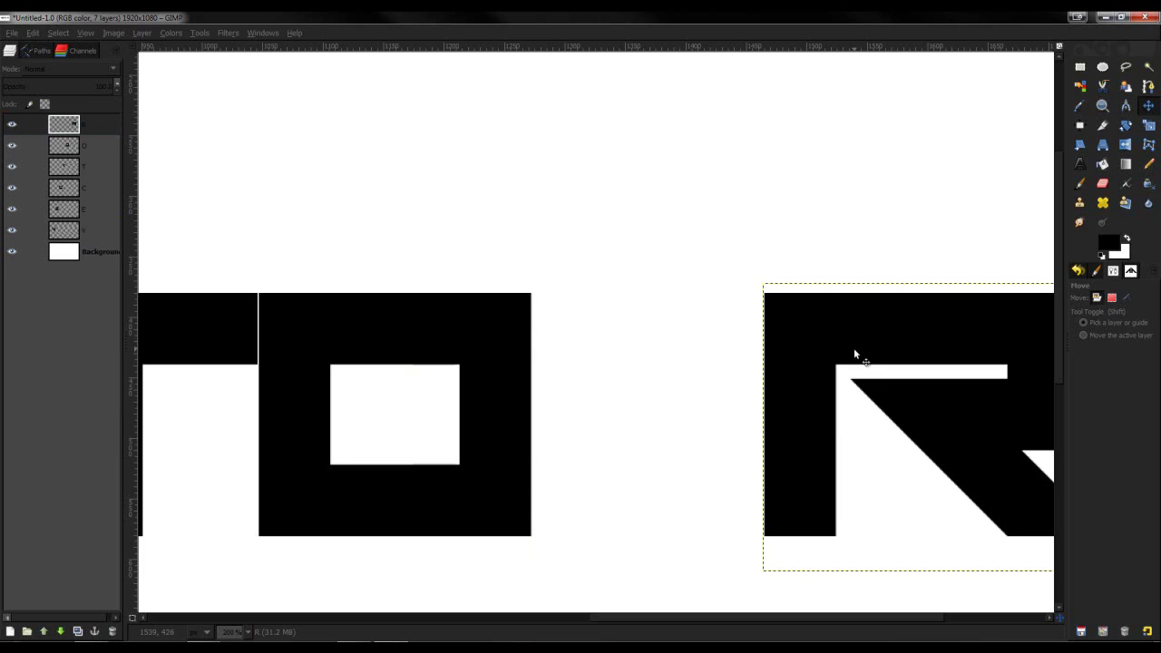
key(Left)
key(Left)
key(Left)
key(Left)
key(Left)
key(Left)
key(Left)
key(Left)
key(Left)
key(Left)
key(Left)
key(Left)
key(Left)
key(Left)
key(Left)
key(Left)
key(Left)
key(Left)
key(Left)
key(Left)
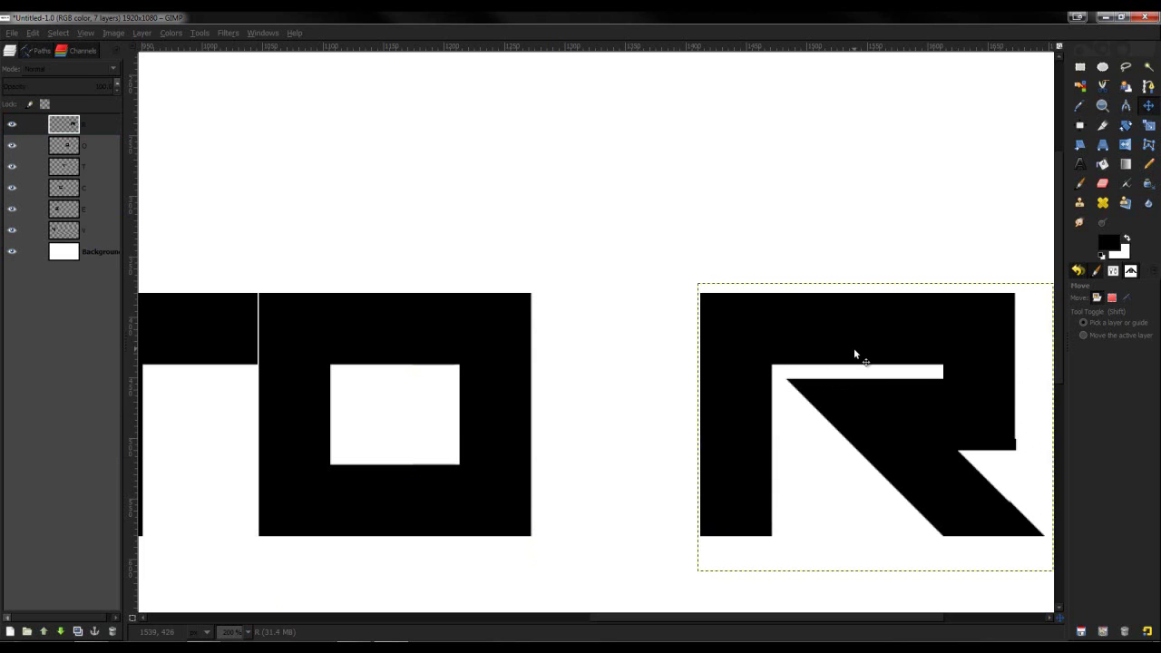
key(Left)
key(Left)
key(Left)
key(Left)
key(Left)
key(Left)
key(Left)
key(Left)
key(Left)
key(Left)
key(Left)
key(Left)
key(Left)
key(Left)
key(Left)
key(Left)
key(Left)
key(Left)
key(Left)
key(Left)
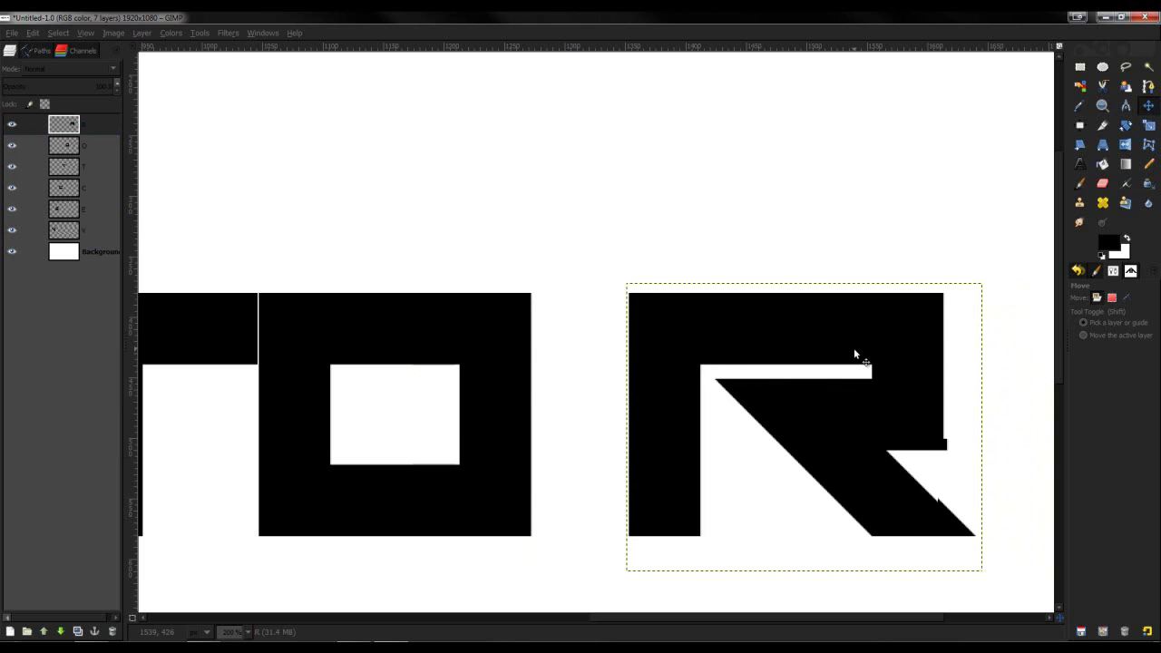
key(Left)
key(Left)
key(Left)
key(Left)
key(Left)
key(Left)
key(Left)
key(Left)
key(Left)
key(Left)
key(Left)
key(Left)
key(Left)
key(Left)
key(Left)
key(Left)
key(Left)
key(Left)
key(Left)
key(Left)
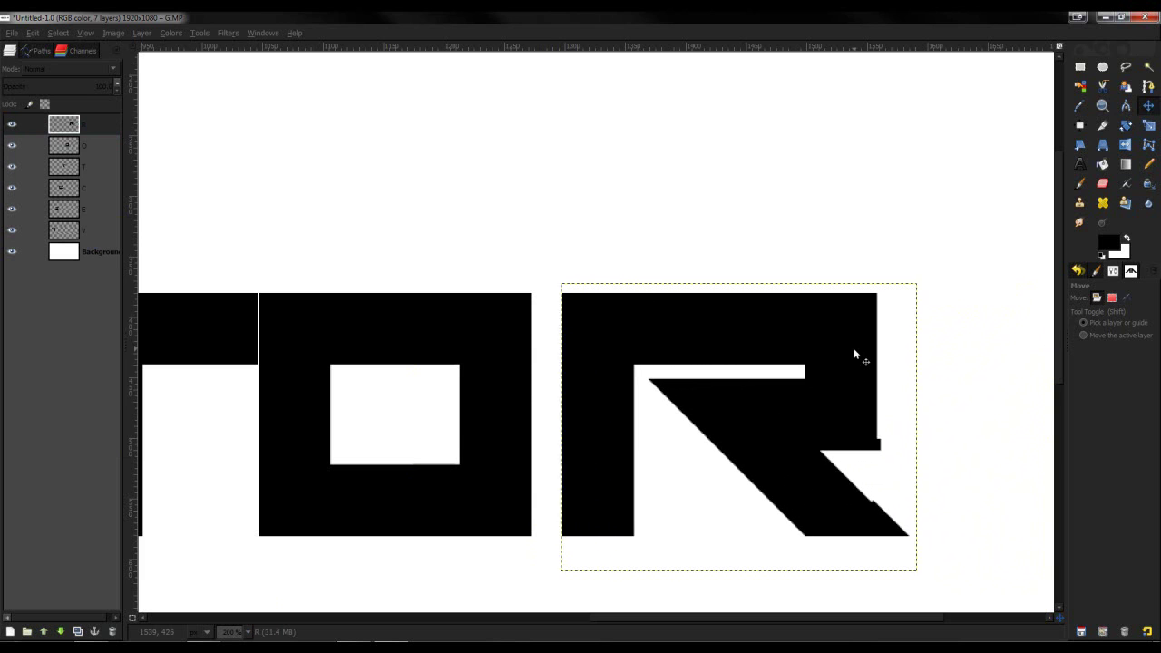
Delete the R's upright stem using a rectangular selection.
click(1079, 66)
drag(529, 280, 621, 569)
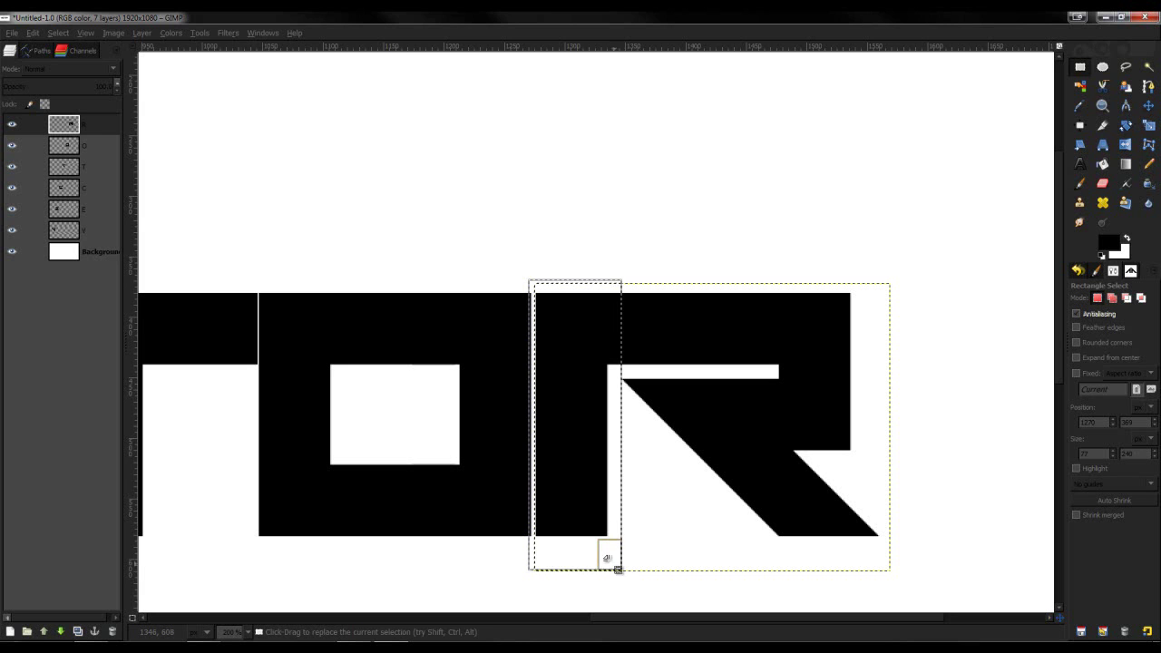
key(Delete)
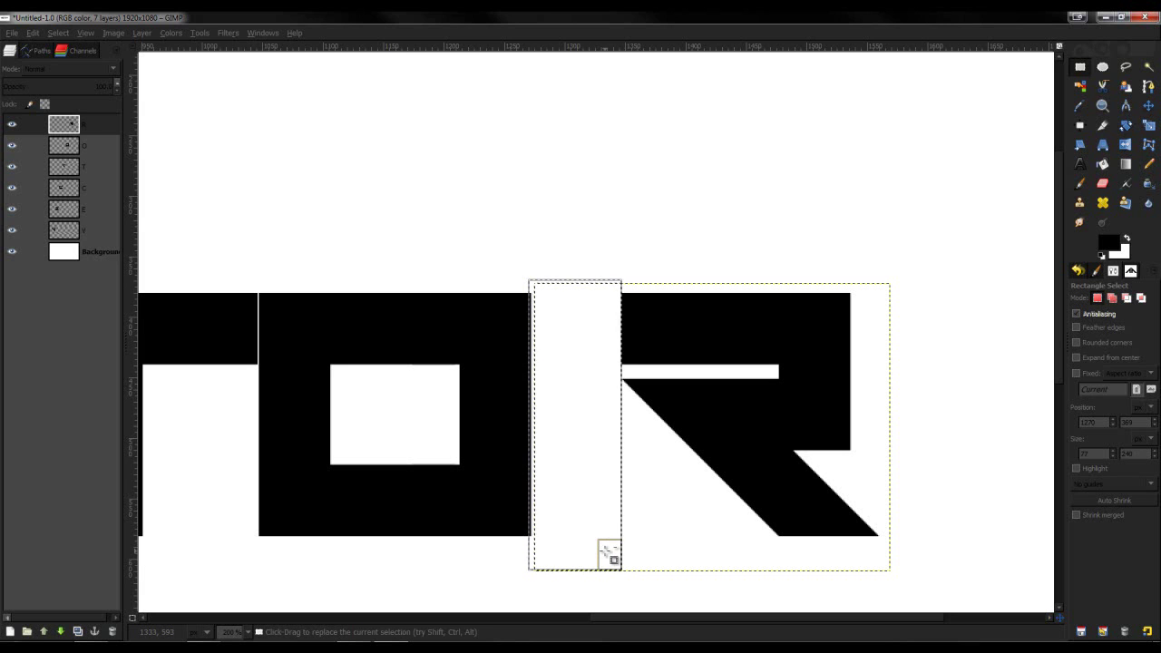
click(644, 531)
Slide the stemless R left so it butts against the O's right side.
click(1148, 106)
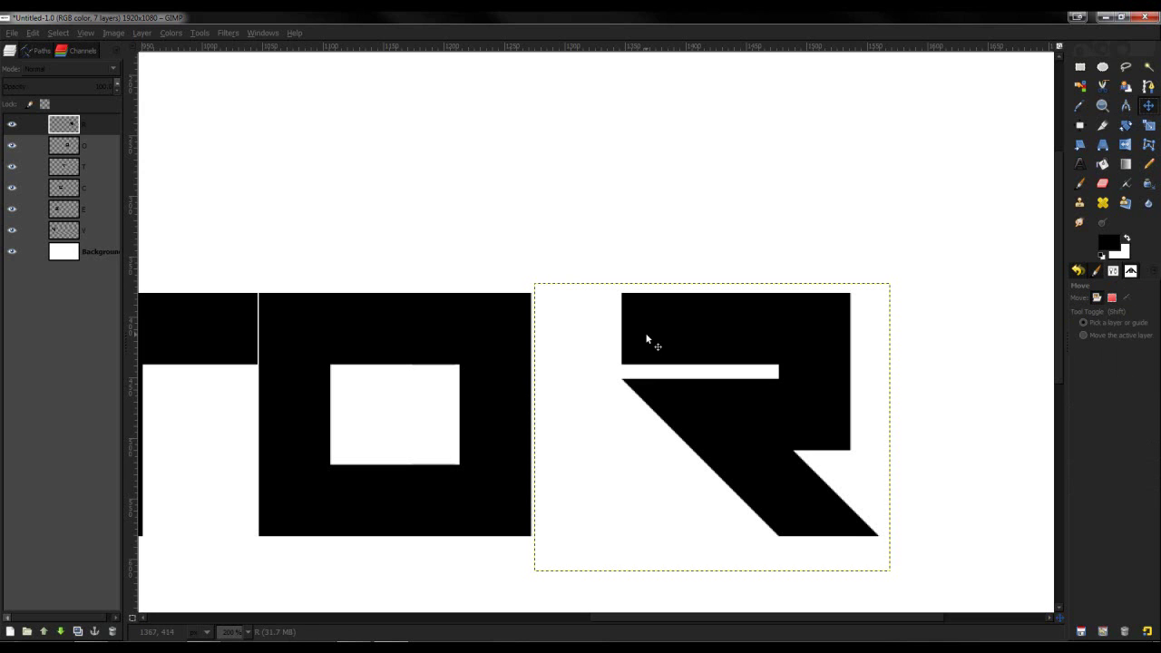
key(Left)
key(Left)
key(Left)
key(Left)
key(Left)
key(Left)
key(Left)
key(Left)
key(Left)
key(Left)
key(Left)
key(Left)
key(Left)
key(Left)
key(Left)
key(Left)
key(Left)
key(Left)
key(Left)
key(Left)
key(Left)
key(Left)
key(Left)
key(Left)
key(Left)
key(Left)
key(Left)
key(Left)
key(Left)
key(Left)
key(Left)
key(Left)
key(Left)
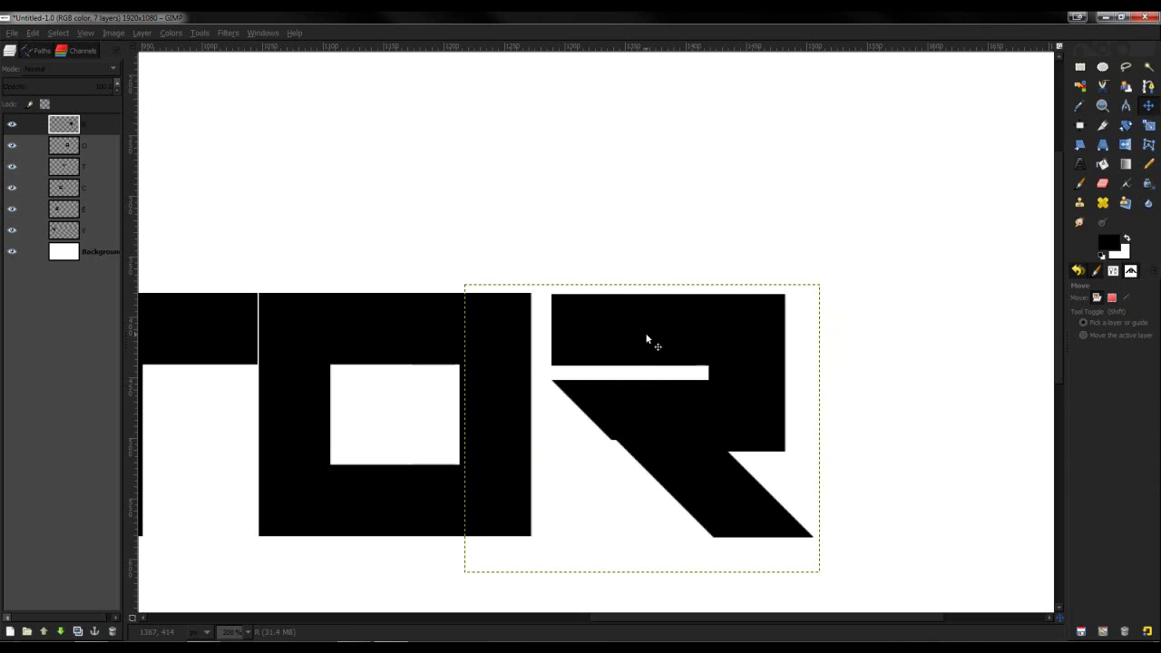
key(Left)
key(Left)
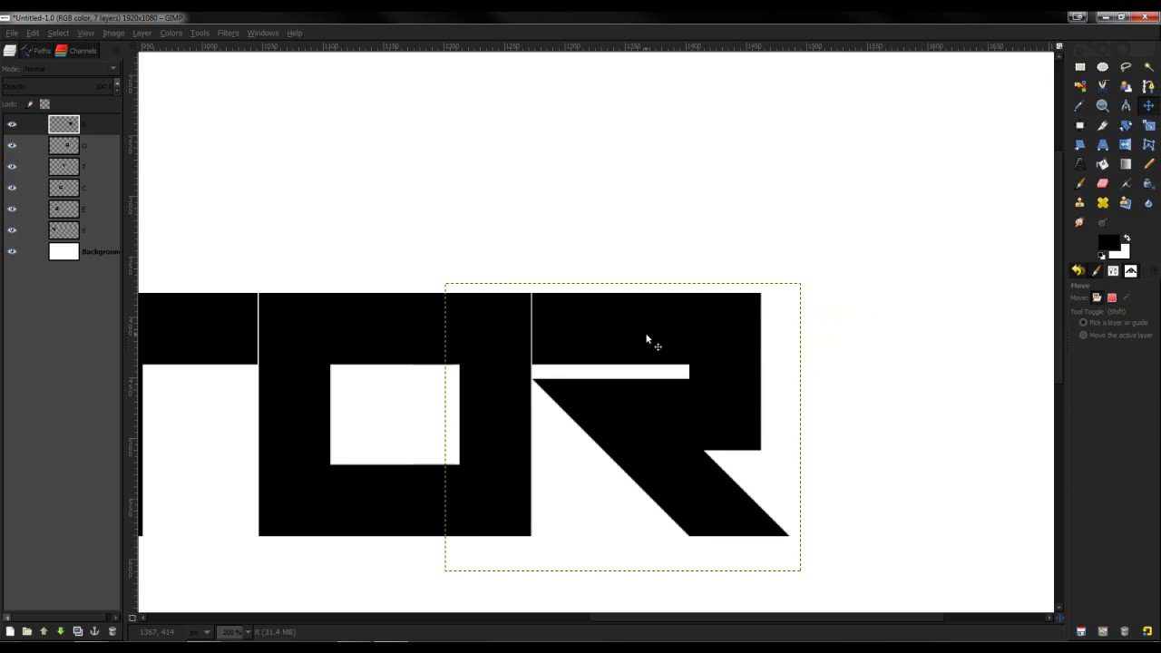
key(Right)
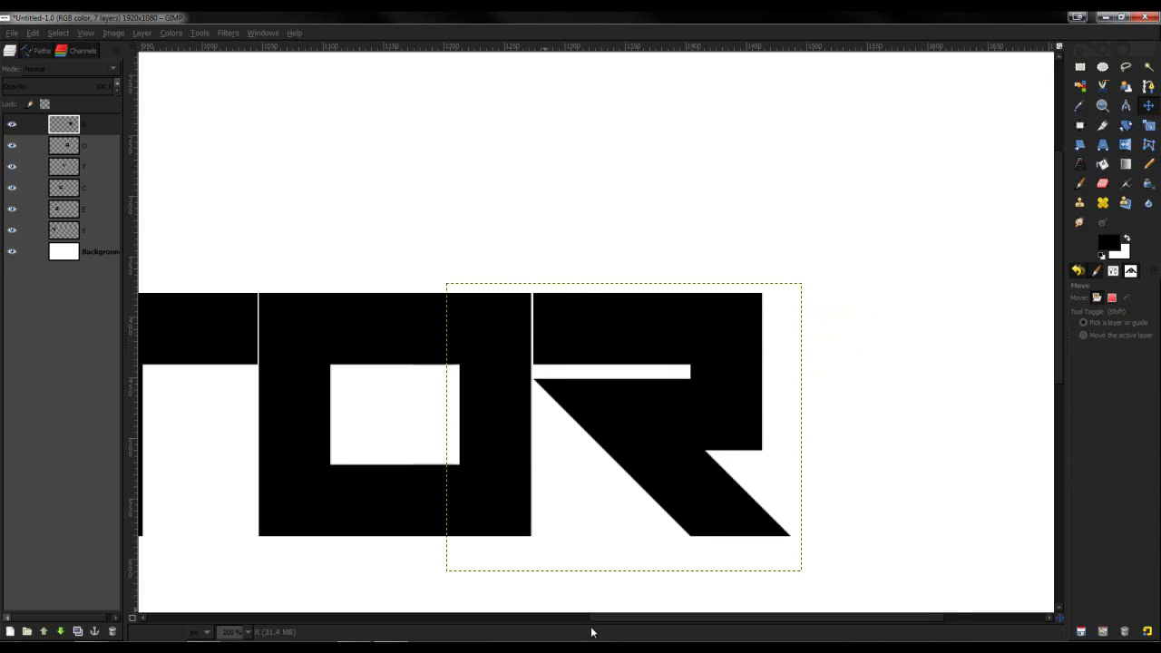
mouse_move(596, 619)
mouse_down()
mouse_move(526, 621)
mouse_move(476, 596)
mouse_up()
scroll(481, 598, down, 3)
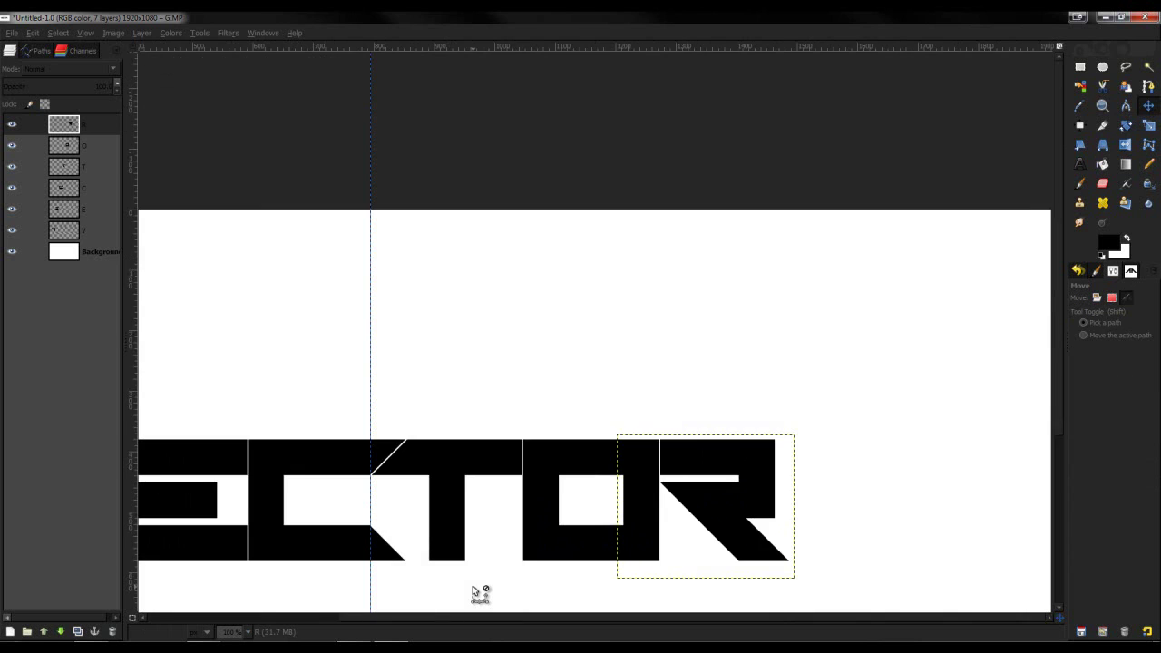